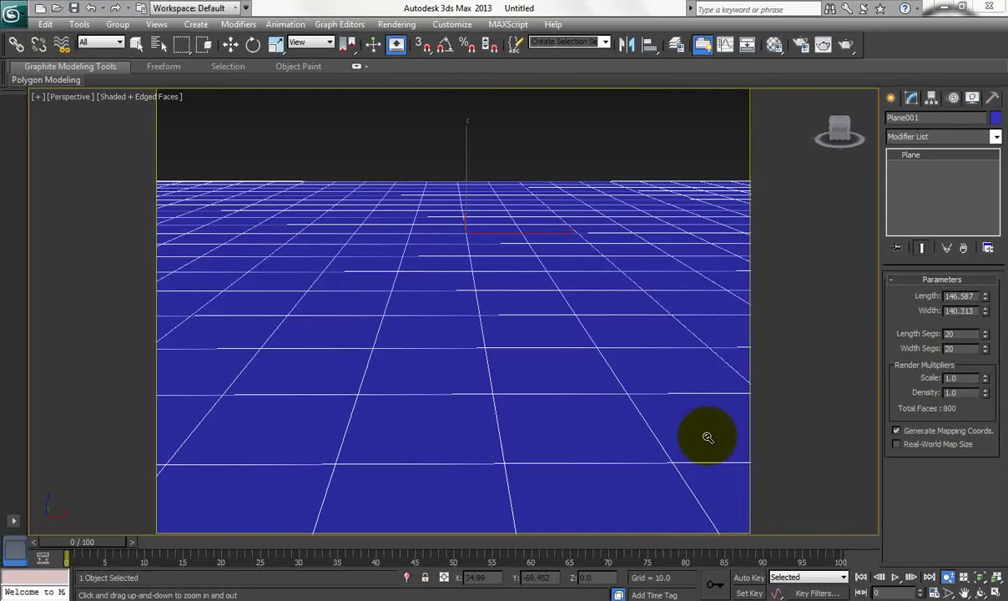
Add a Noise modifier to the plane from the Modifier List.
left_click(995, 136)
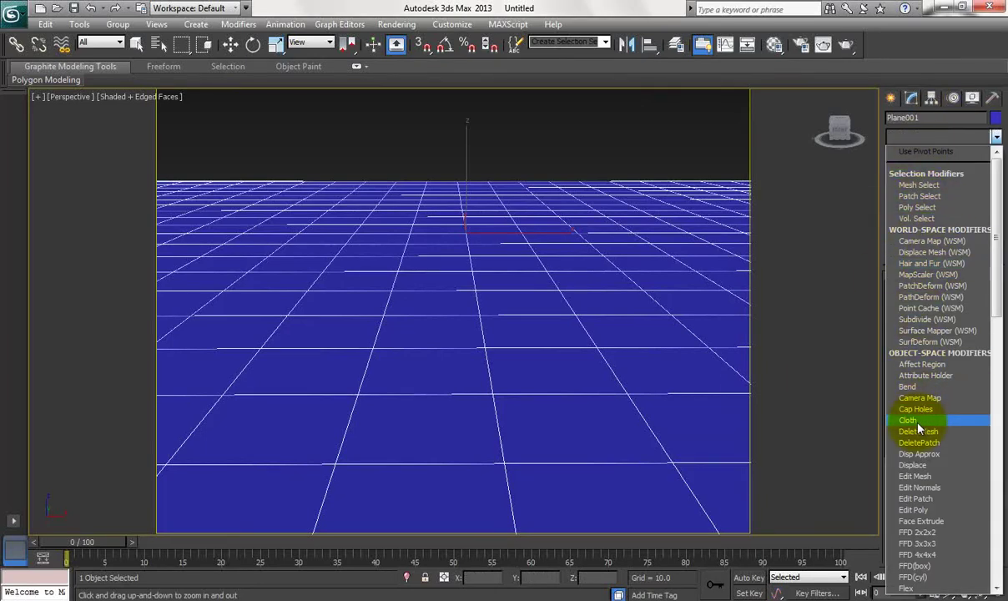
scroll(918, 427, "down", 5)
scroll(914, 400, "down", 10)
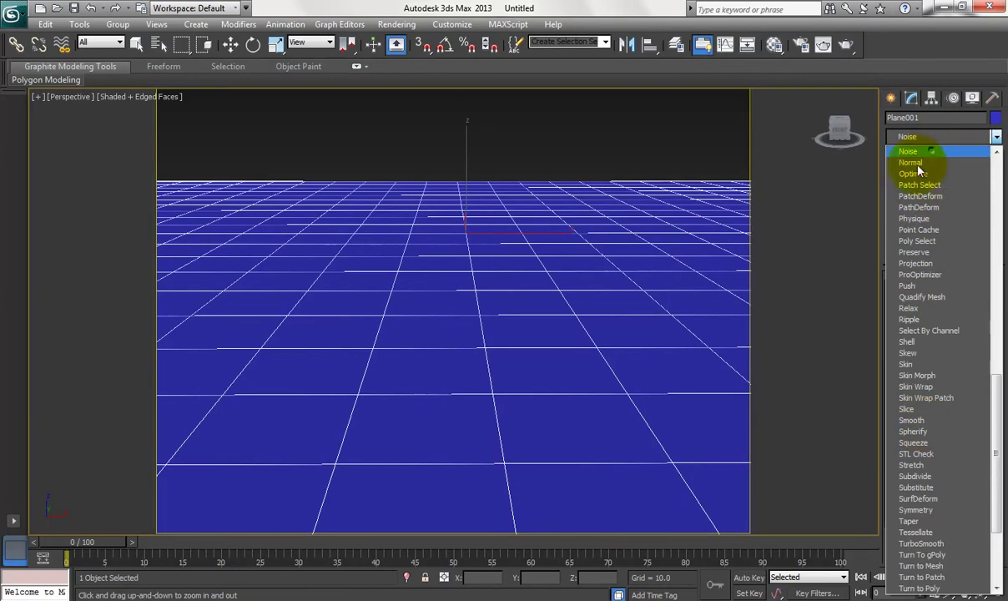
left_click(916, 155)
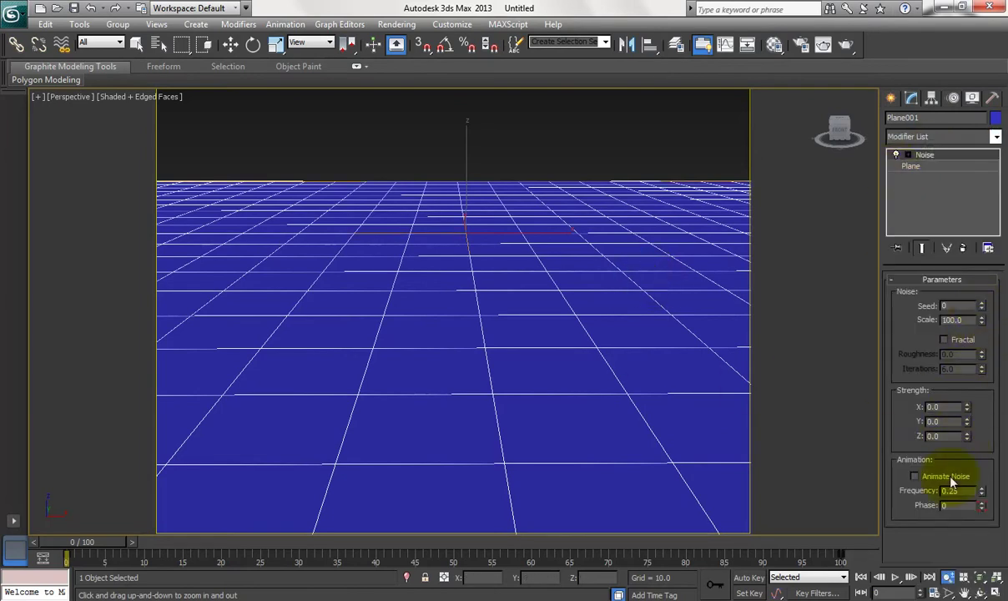
Give the Noise Fractal, Scale 59 and Z strength about 23 in Shaded view.
mouse_move(968, 437)
left_mouse_down()
mouse_move(962, 345)
mouse_move(983, 342)
left_mouse_up()
key("F4")
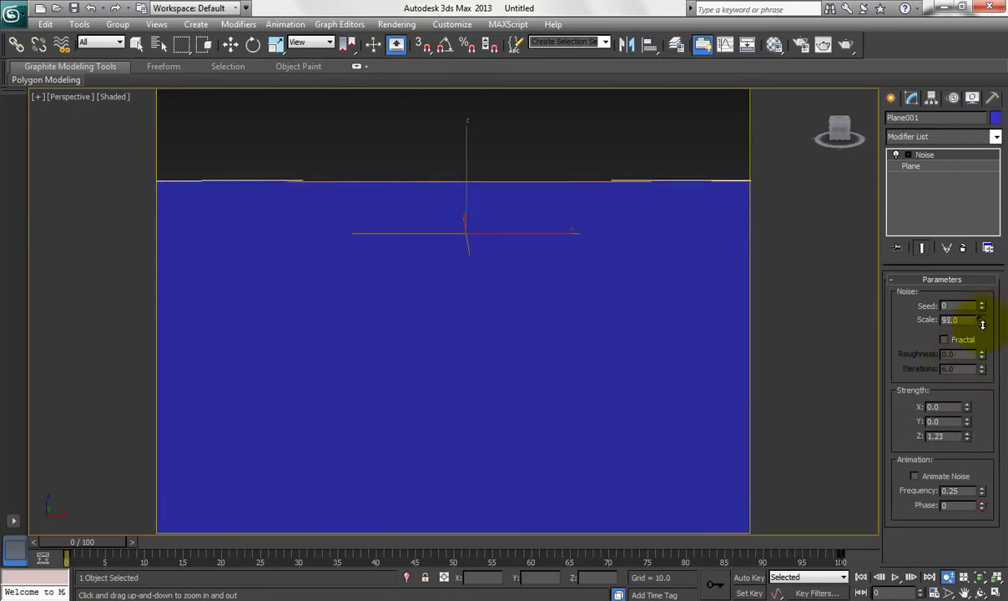
left_click(944, 339)
mouse_move(967, 435)
left_mouse_down()
mouse_move(947, 282)
mouse_move(856, 182)
mouse_move(837, 84)
mouse_move(804, 550)
mouse_move(796, 443)
mouse_move(798, 454)
left_mouse_up()
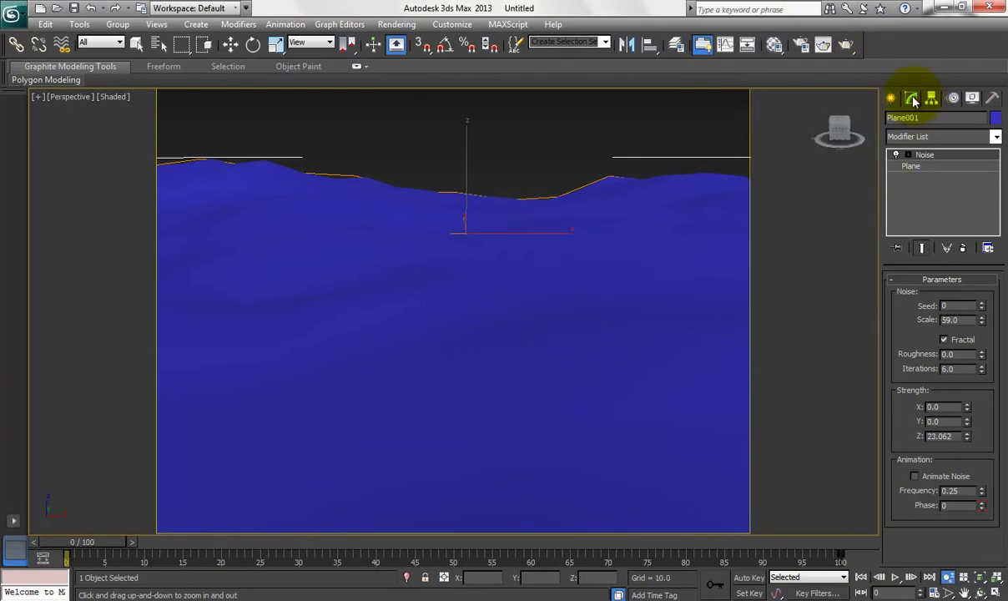
Stack a Hair and Fur (WSM) modifier above Noise and scroll down to General Parameters.
left_click(995, 137)
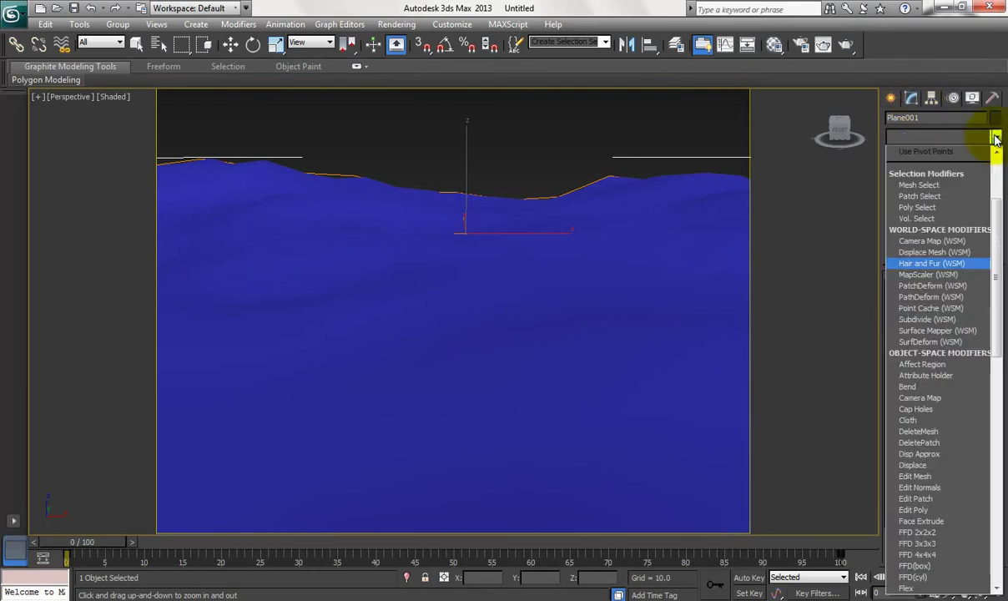
type("noise")
key("Return")
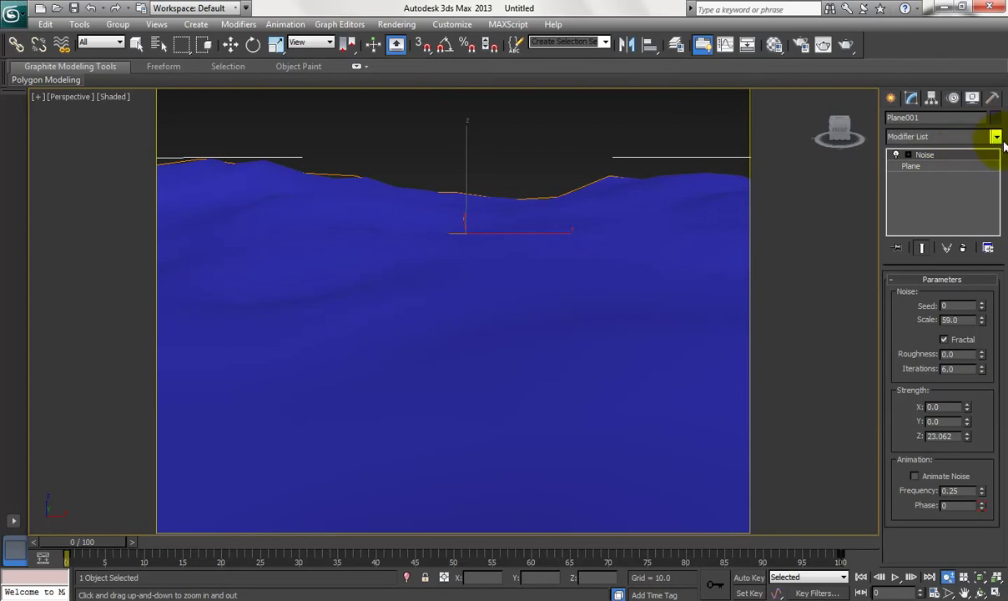
left_click(1002, 138)
scroll(966, 207, "down", 1)
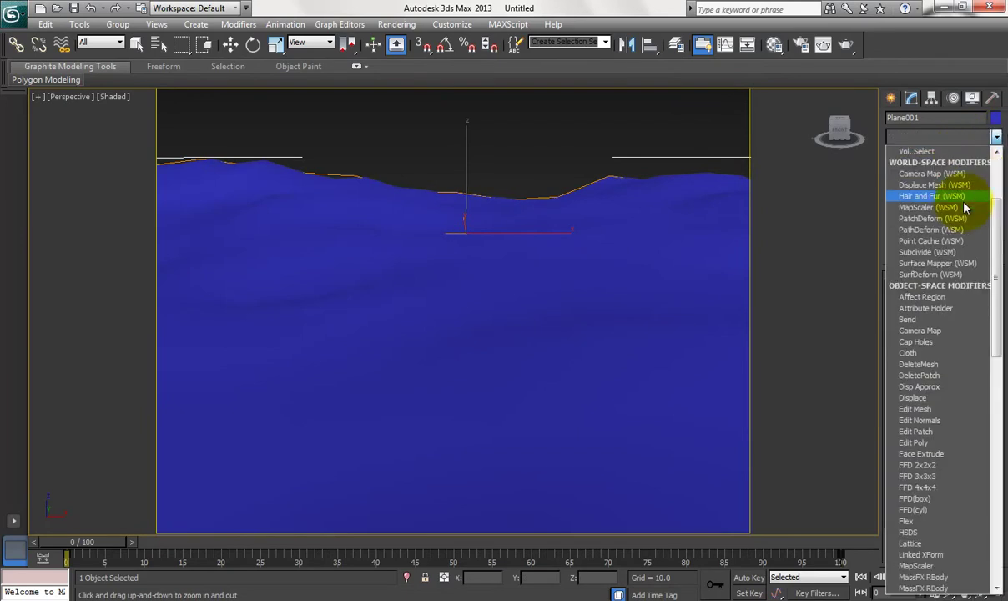
scroll(951, 204, "down", 1)
left_click(926, 153)
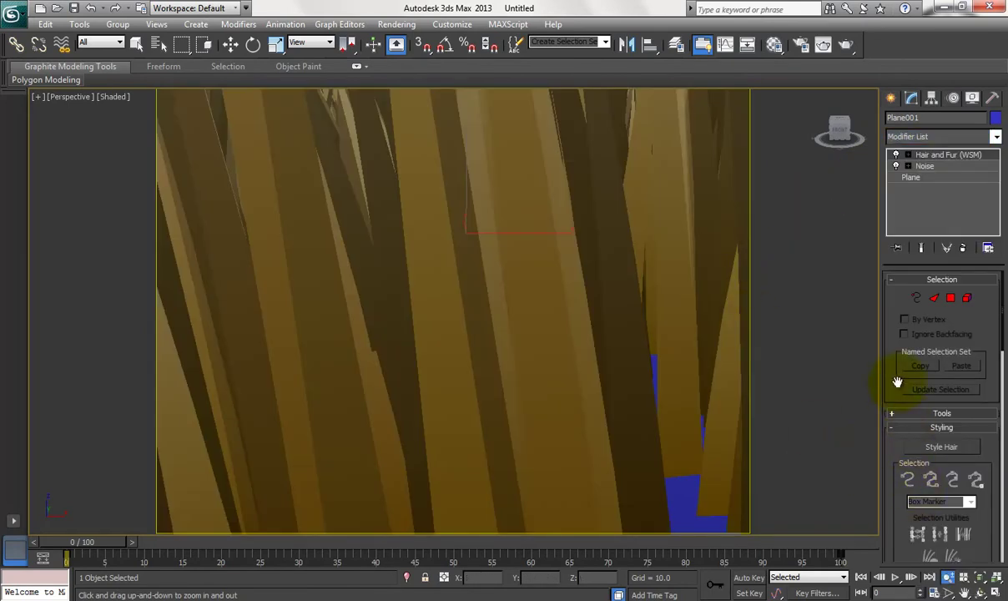
scroll(899, 334, "down", 5)
scroll(905, 413, "down", 2)
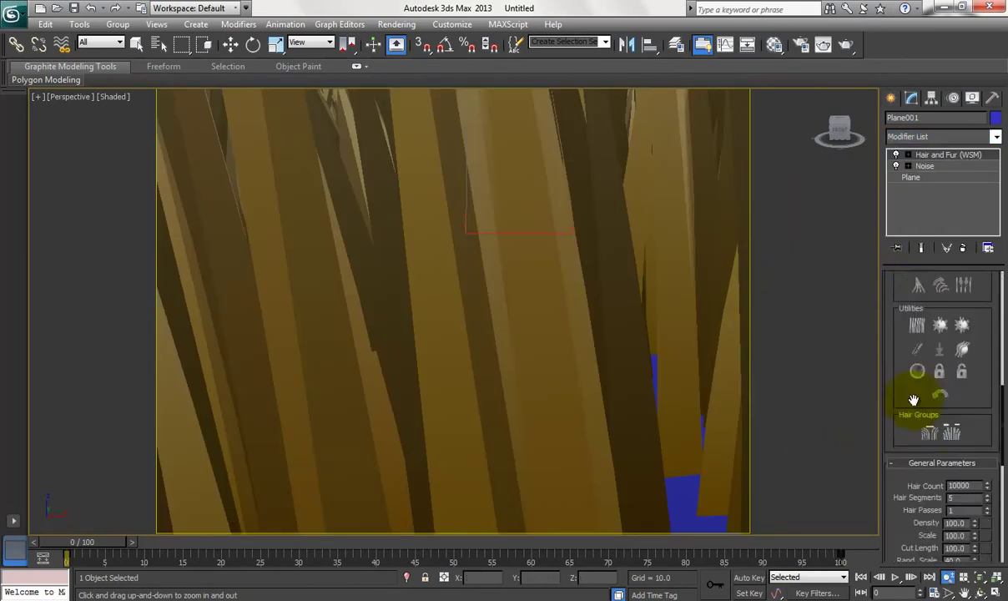
scroll(922, 392, "down", 2)
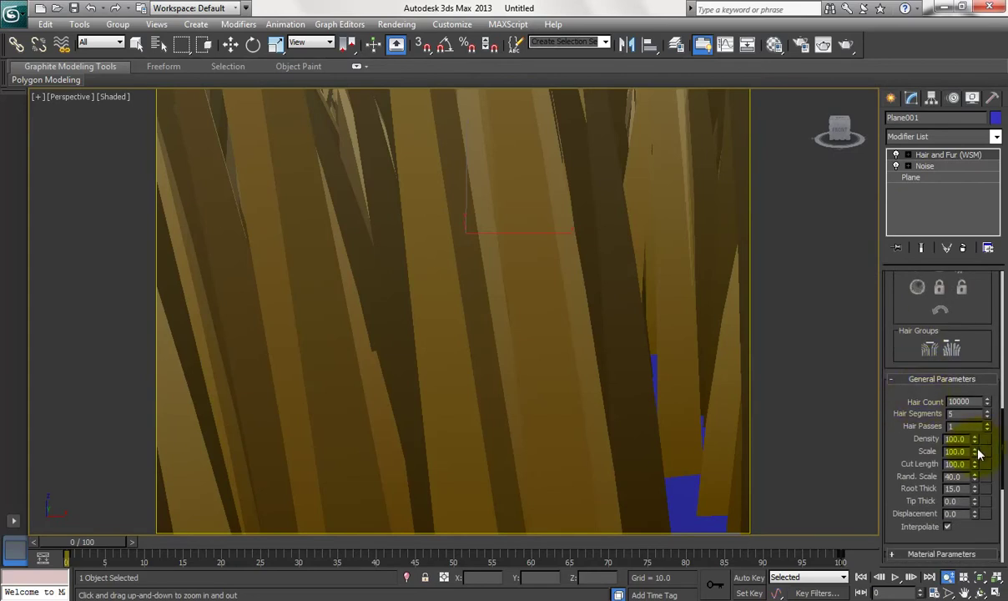
Set the hair Scale to 12 and Root Thick to 1.0 for thin blades.
mouse_move(975, 452)
left_mouse_down()
mouse_move(975, 515)
mouse_move(981, 507)
left_mouse_up()
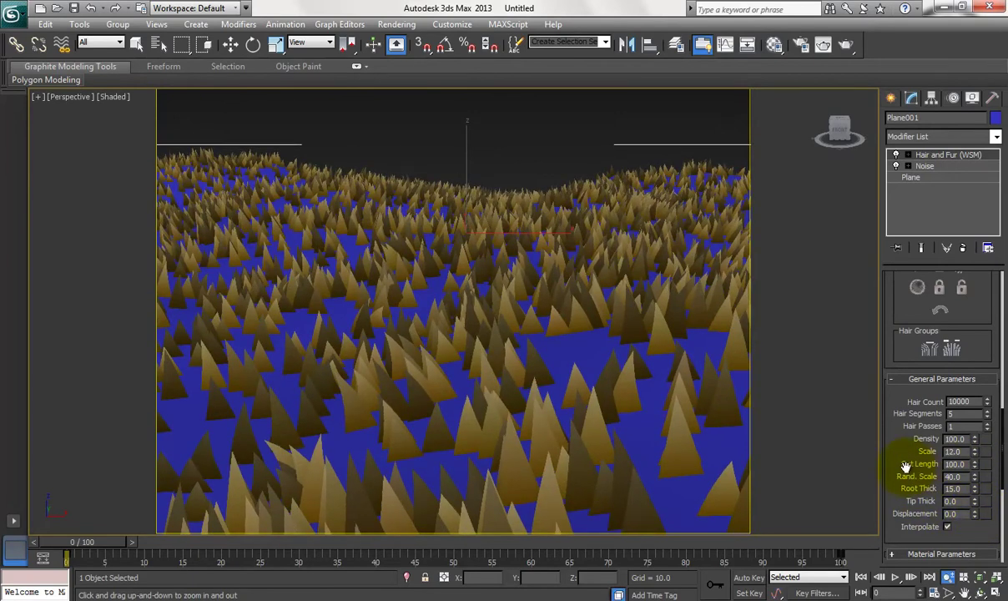
left_click_drag(906, 466, 908, 449)
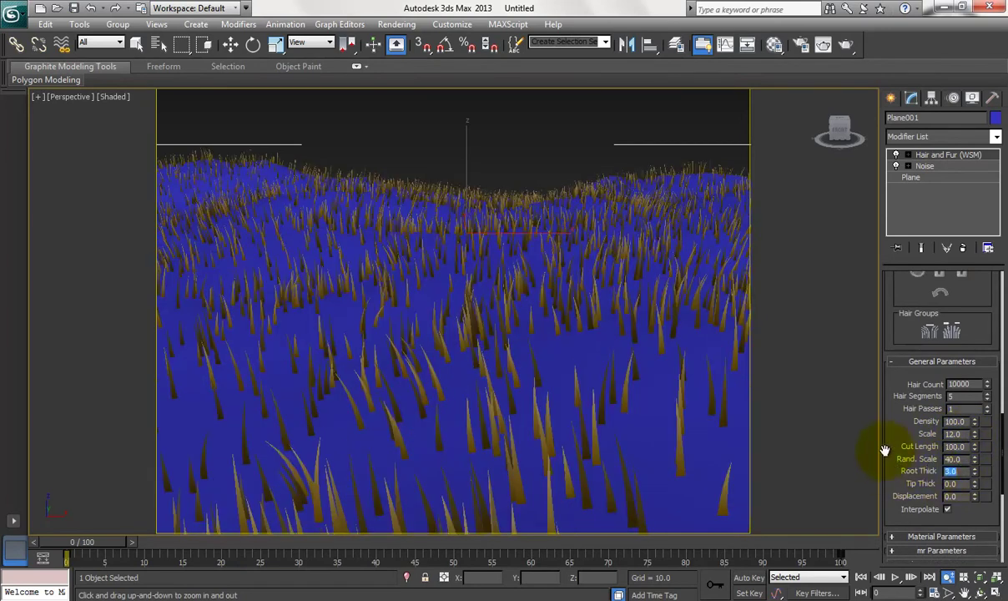
scroll(889, 436, "down", 2)
mouse_move(889, 435)
left_mouse_down()
mouse_move(907, 478)
mouse_move(900, 466)
left_mouse_up()
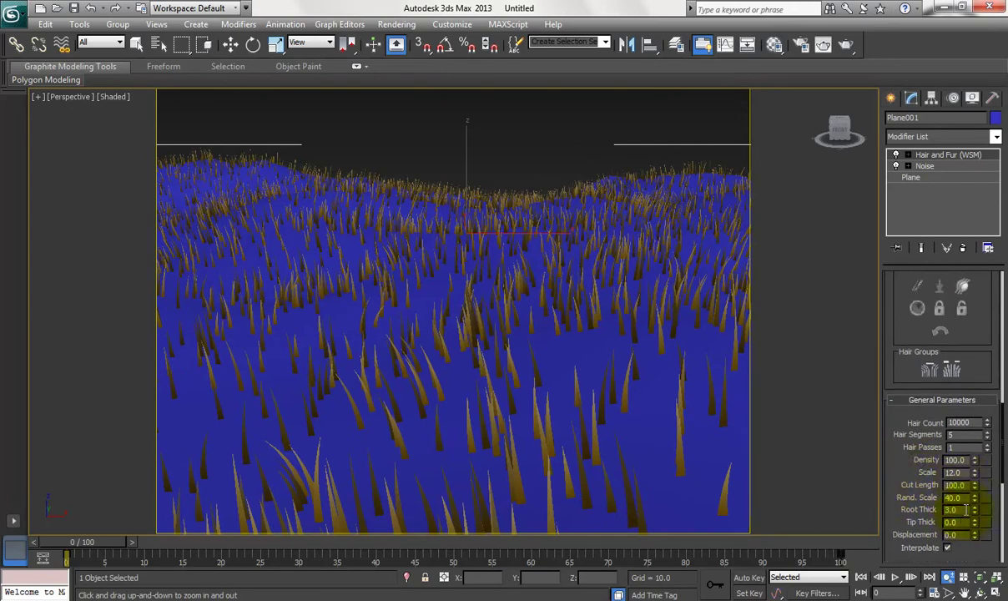
type("2")
key("Return")
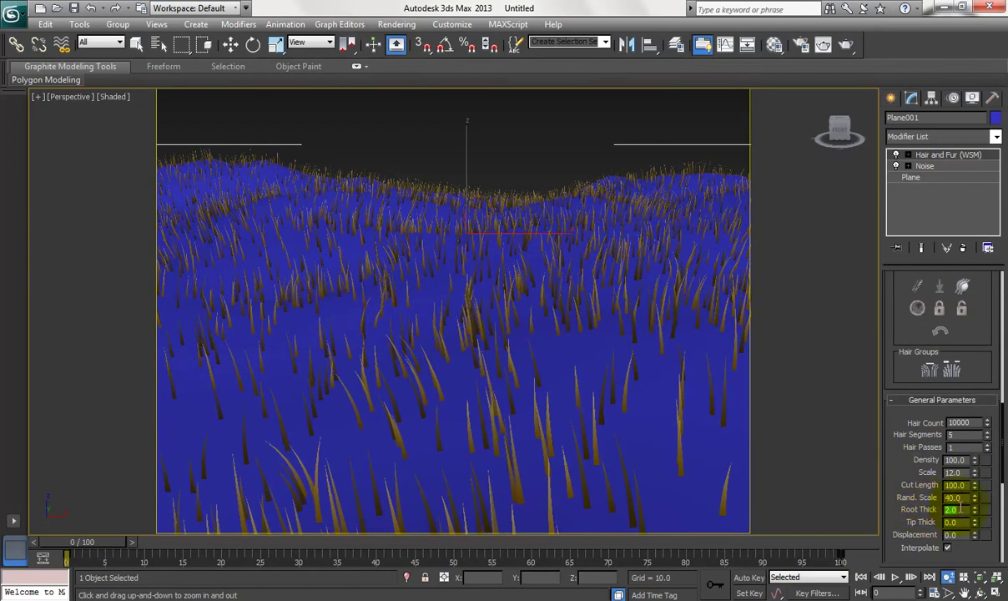
key("Return")
left_click_drag(911, 479, 906, 406)
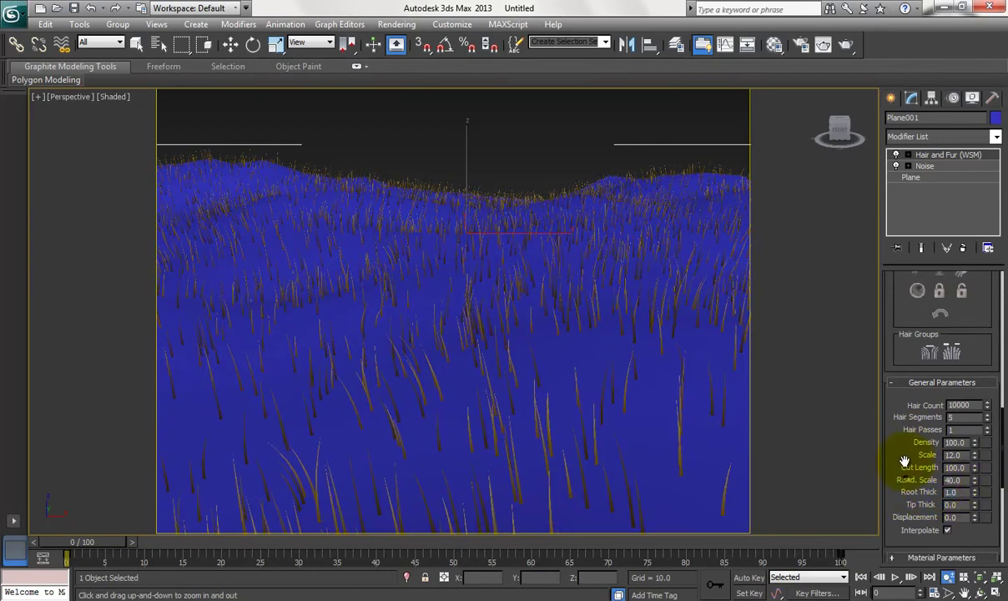
scroll(908, 479, "down", 2)
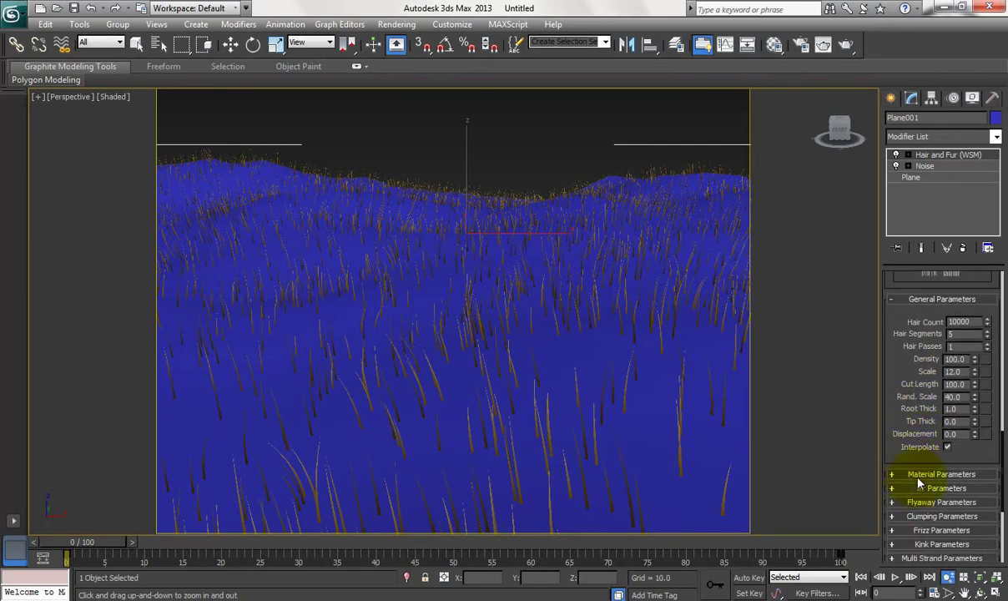
In Material Parameters, enable Squirrel and reset Specular and Glossiness to zero.
left_click(915, 474)
left_click(983, 355)
left_click_drag(896, 362, 892, 431)
scroll(893, 434, "down", 1)
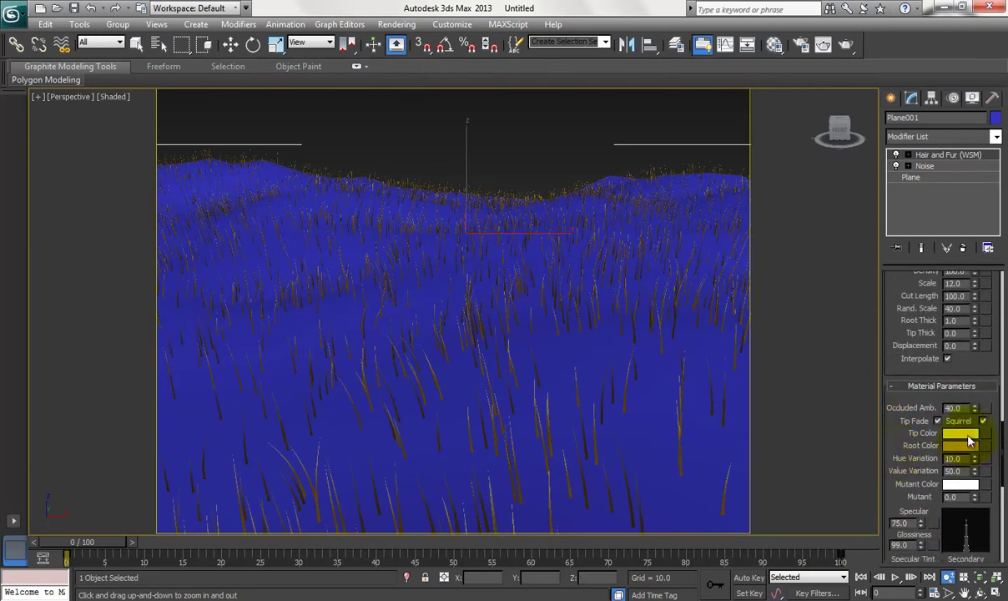
right_click(920, 523)
right_click(920, 545)
scroll(895, 473, "down", 2)
Set the Tip Color to deep green and the Root Color to dark green.
left_click(963, 426)
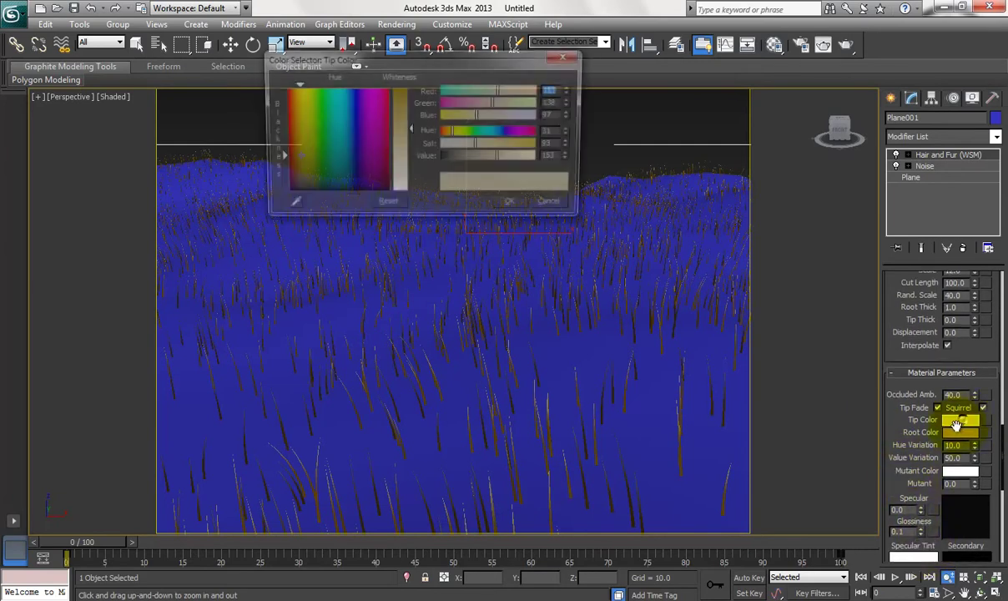
left_click(315, 182)
left_click_drag(315, 183, 314, 181)
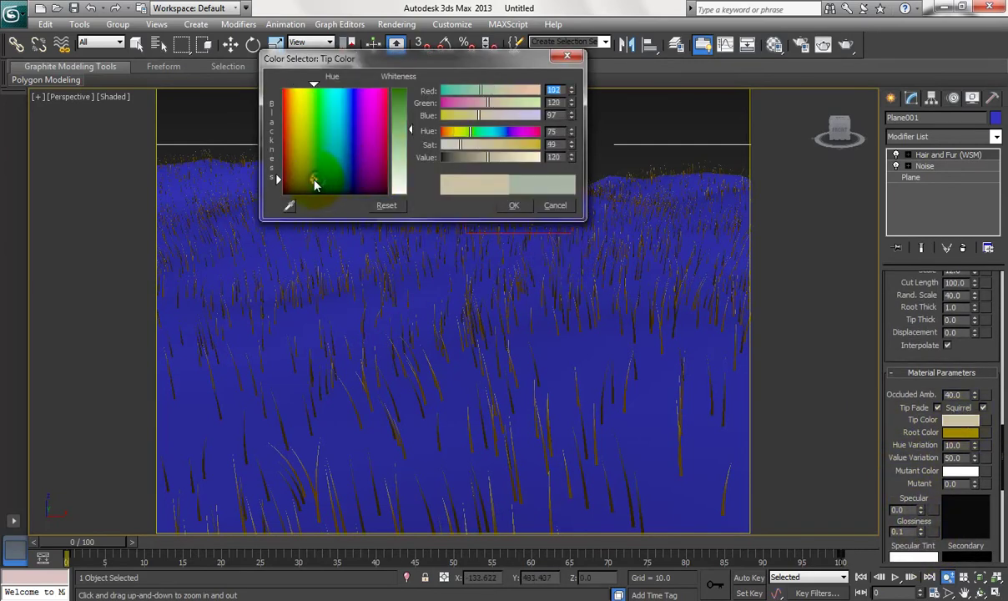
left_click_drag(417, 131, 414, 84)
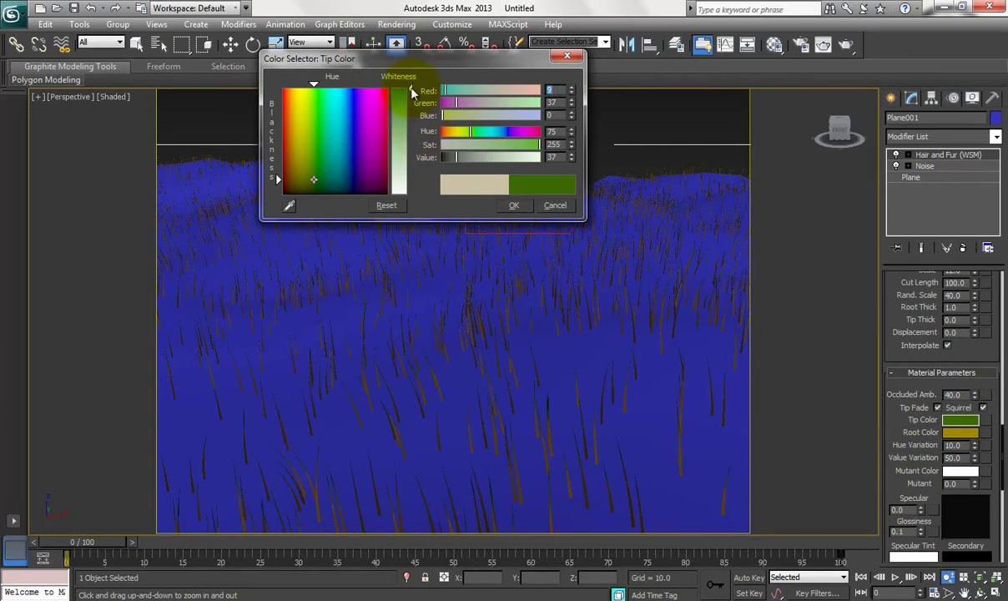
left_click(514, 205)
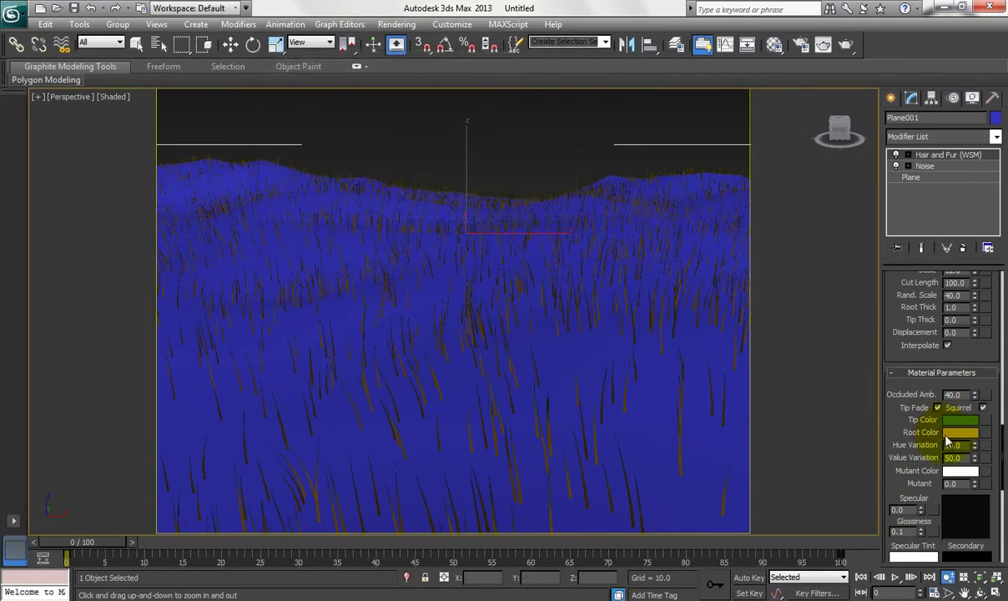
left_click(961, 432)
left_click_drag(309, 185, 276, 185)
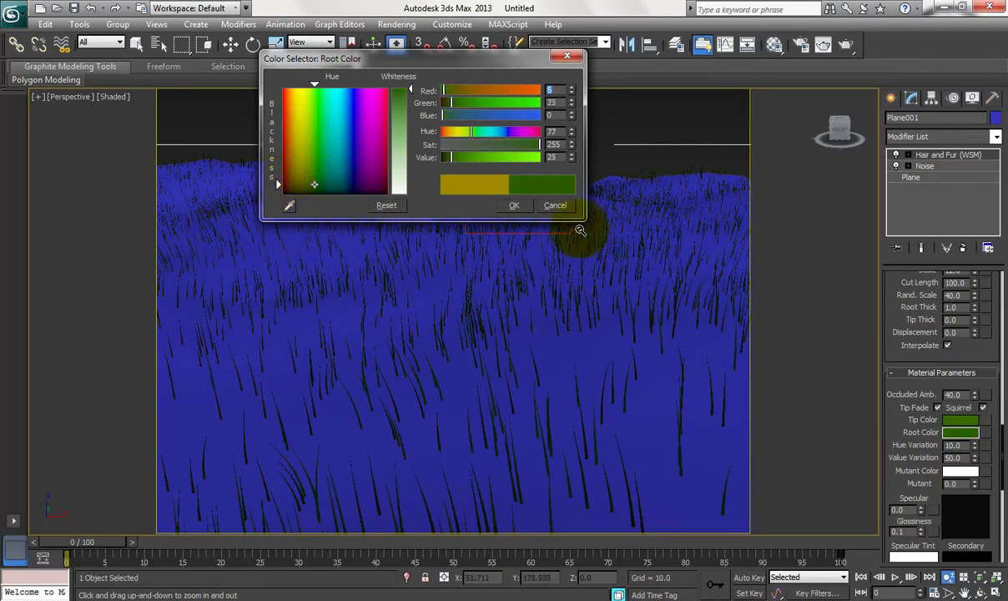
left_click(511, 205)
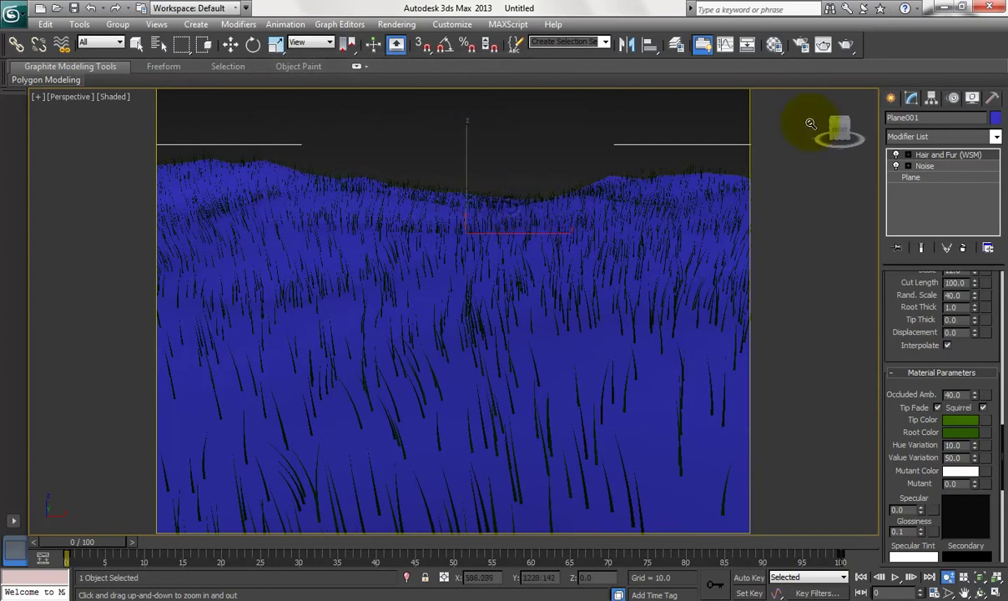
Test-render the grassy hills, then raise the hair Scale to about 26.
left_click(845, 44)
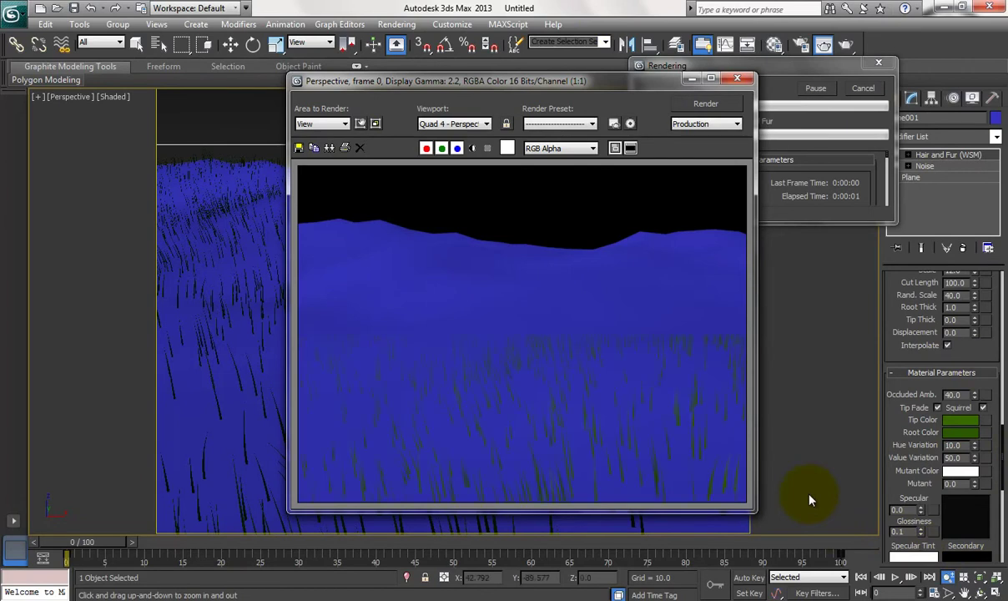
left_click(738, 79)
left_click_drag(907, 421, 902, 468)
left_click_drag(974, 319, 968, 236)
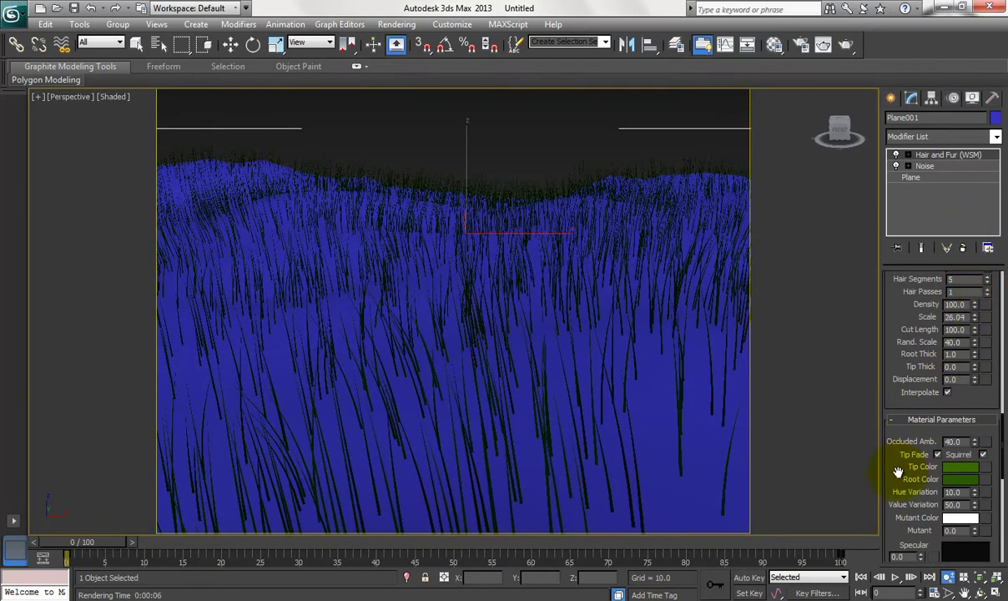
scroll(910, 372, "down", 5)
scroll(909, 406, "down", 1)
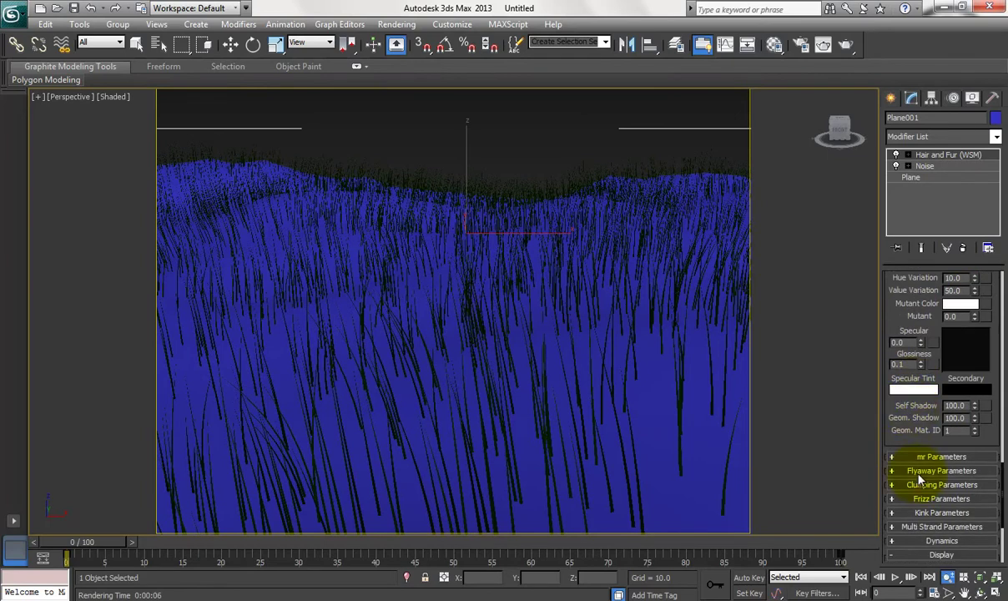
Set Flyaway Percent 1, Strength 0.35 and Mess Strength 0.48.
left_click(920, 472)
scroll(899, 492, "down", 2)
mouse_move(975, 451)
left_mouse_down()
mouse_move(973, 353)
mouse_move(967, 419)
left_mouse_up()
left_click(975, 447)
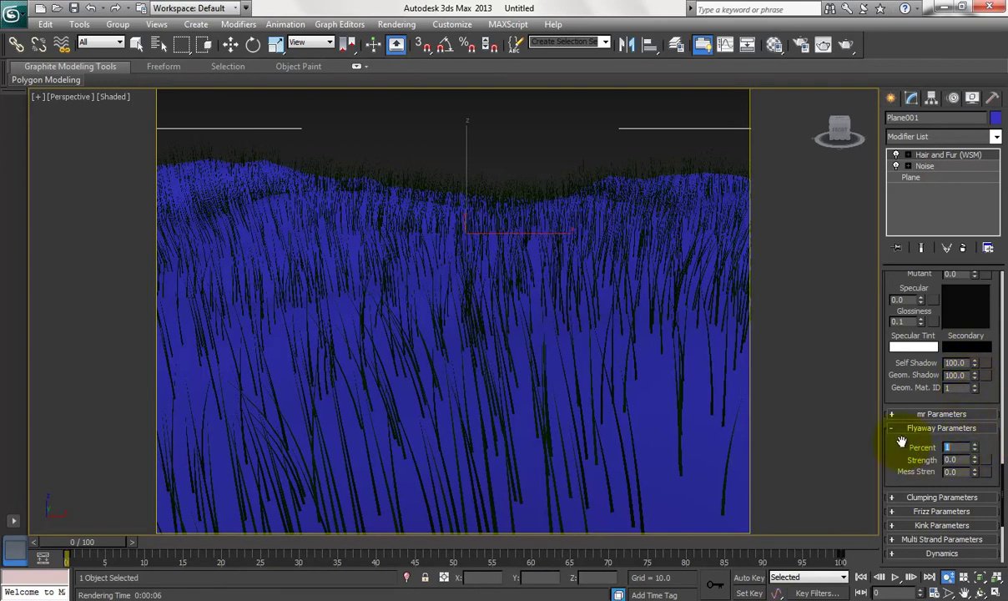
left_click_drag(886, 462, 886, 449)
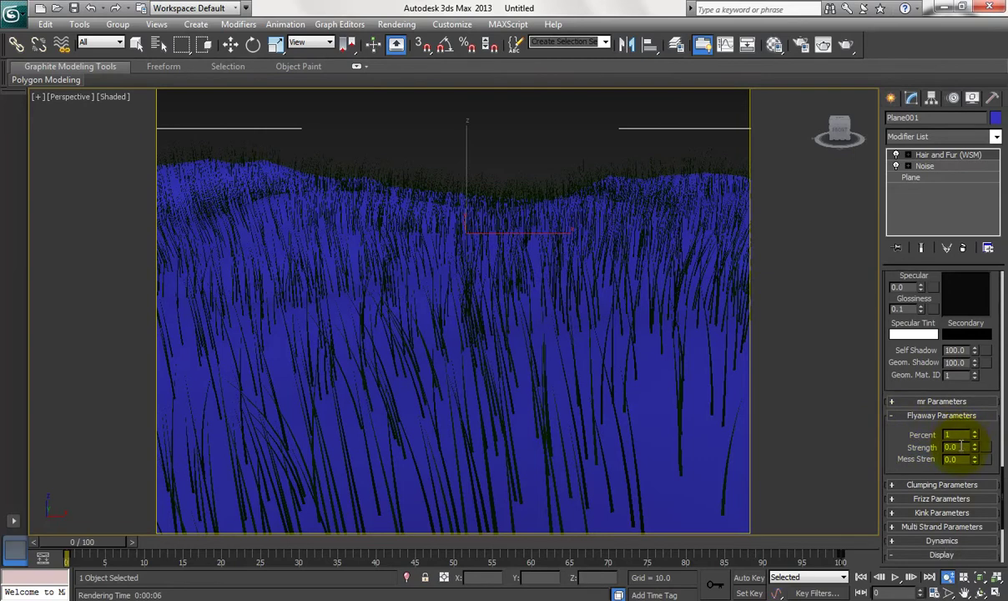
mouse_move(976, 450)
left_mouse_down()
mouse_move(977, 411)
mouse_move(977, 421)
left_mouse_up()
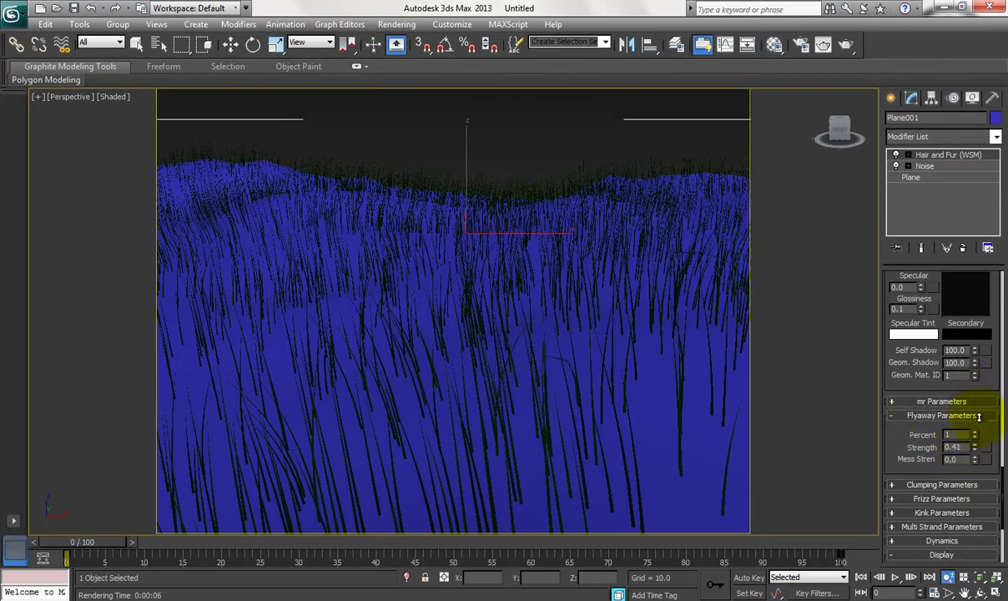
left_click_drag(901, 464, 906, 452)
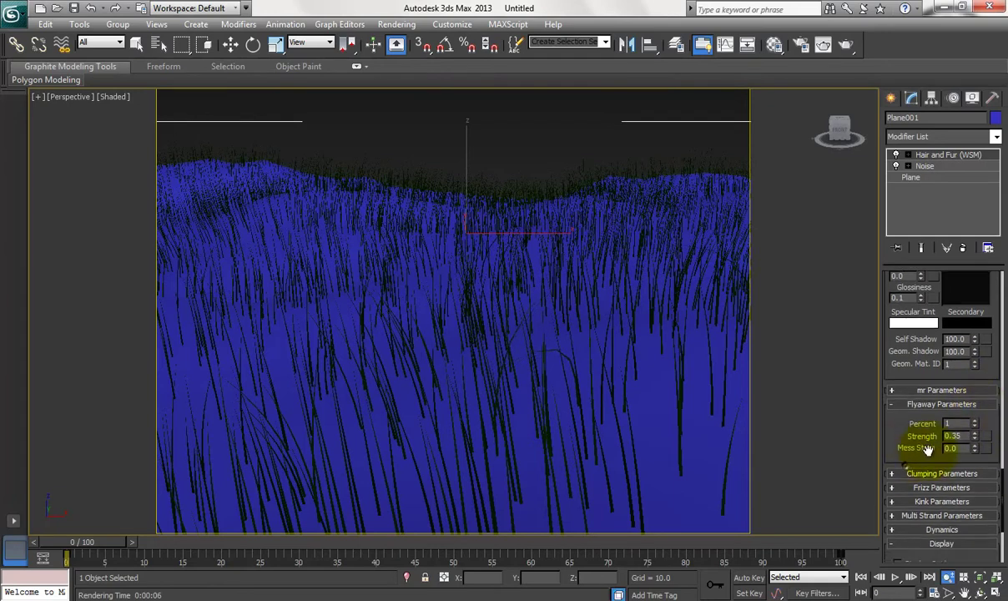
left_click_drag(974, 440, 975, 413)
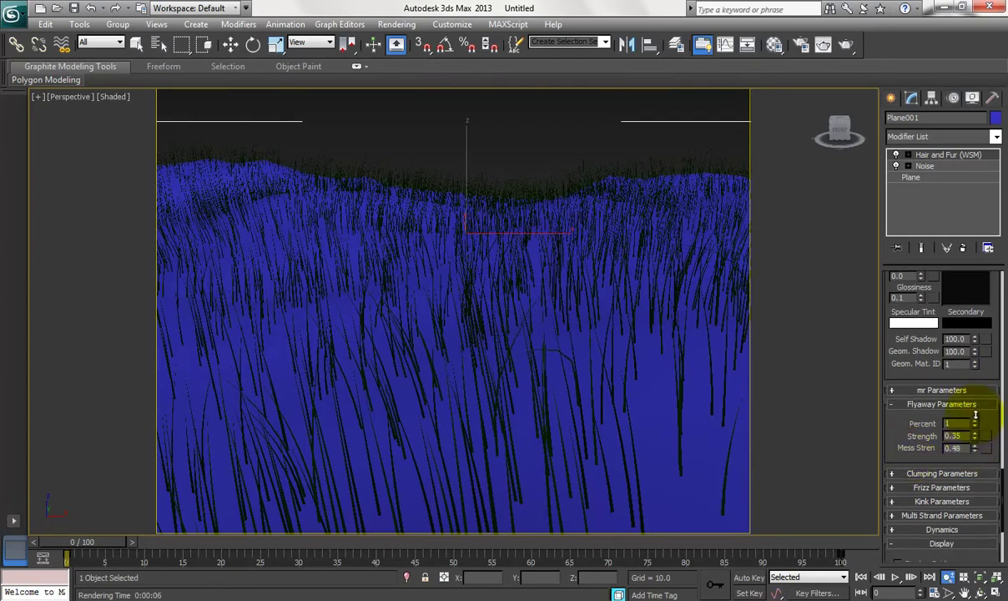
left_click_drag(899, 427, 900, 394)
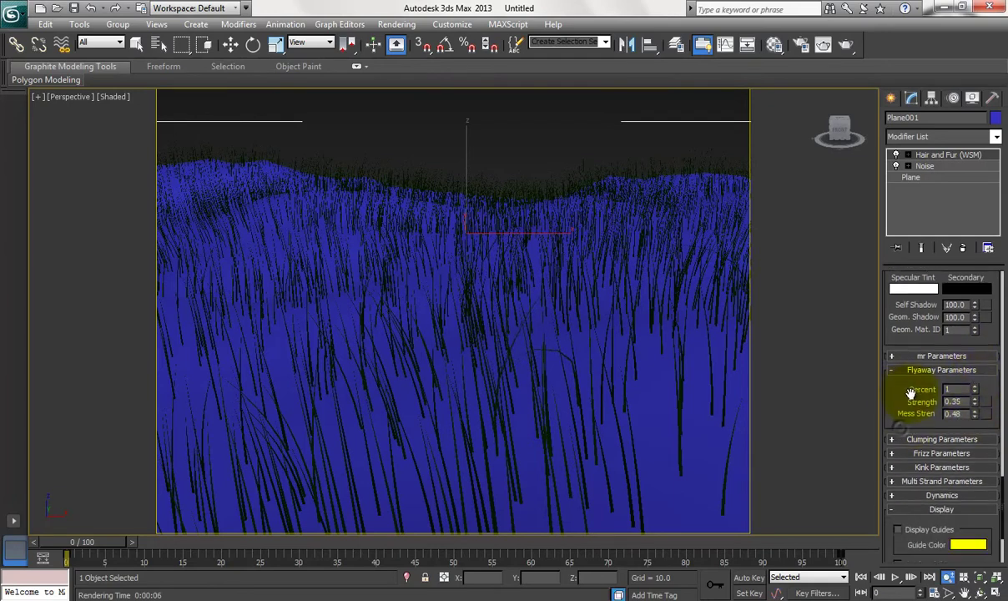
Set Clumps 3, Strength 0.41, Rotation 0.49 and Randomize 0.57, then start a render.
left_click(901, 438)
left_click_drag(899, 488, 900, 478)
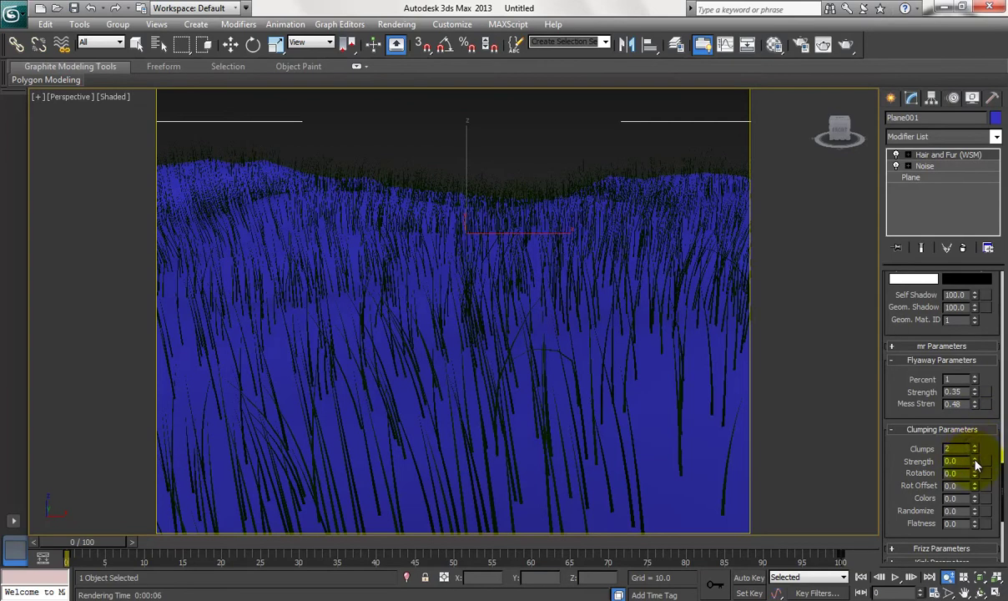
mouse_move(918, 467)
left_mouse_down()
mouse_move(981, 382)
mouse_move(982, 420)
left_mouse_up()
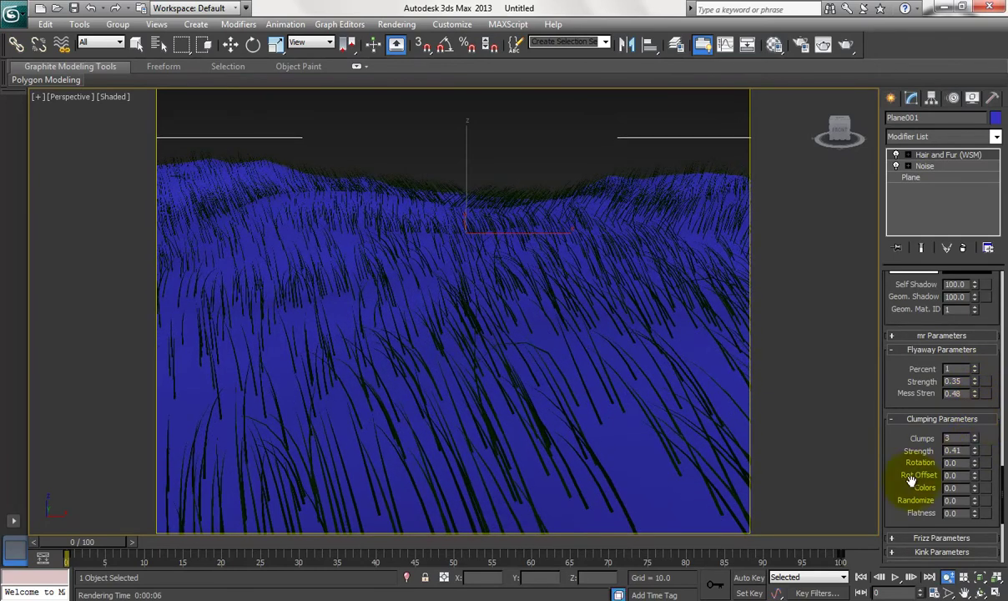
left_click_drag(912, 468, 913, 462)
left_click_drag(974, 455, 984, 423)
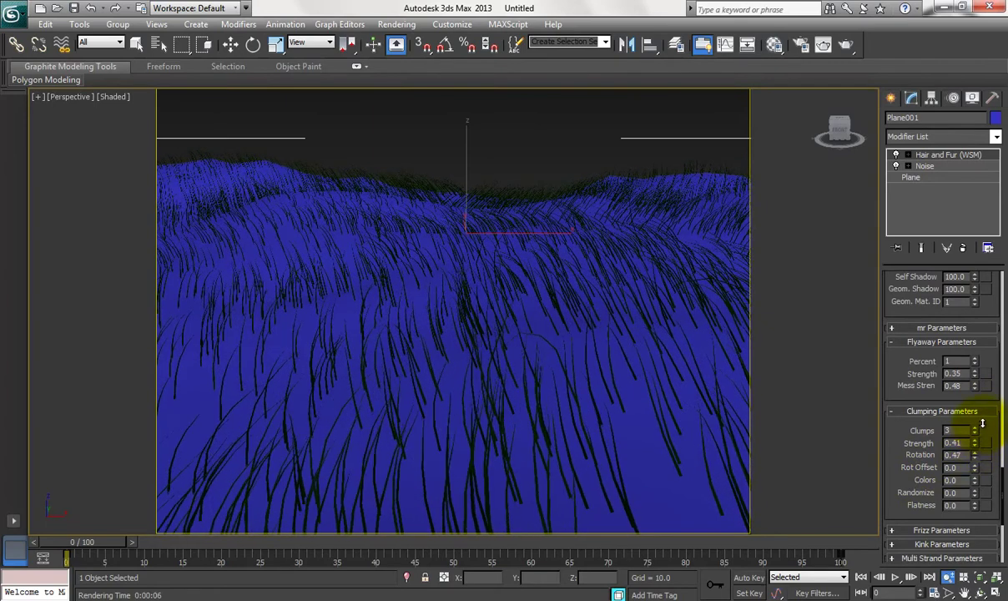
scroll(911, 476, "down", 2)
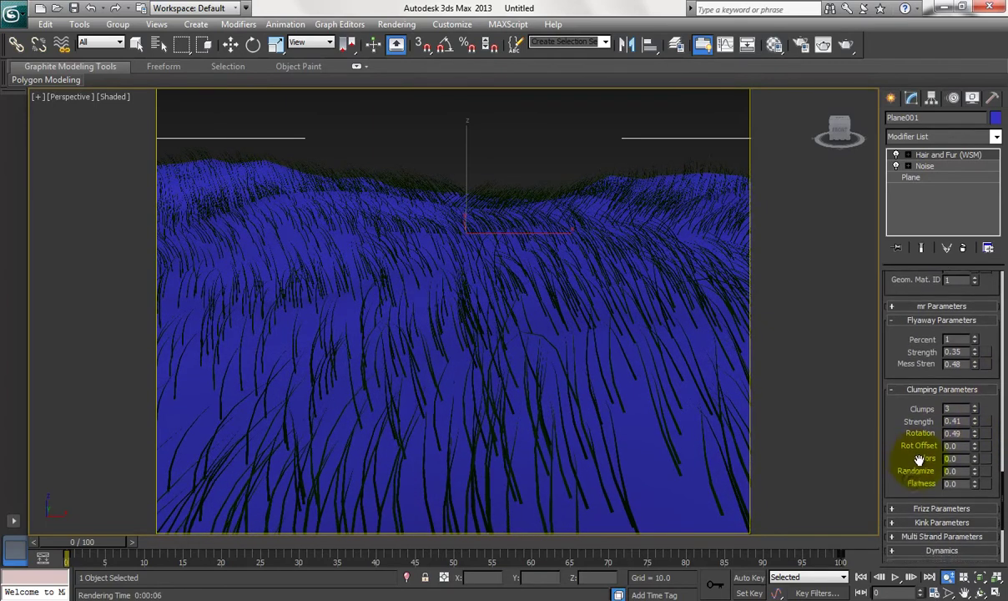
scroll(915, 487, "down", 1)
left_click_drag(975, 465, 981, 420)
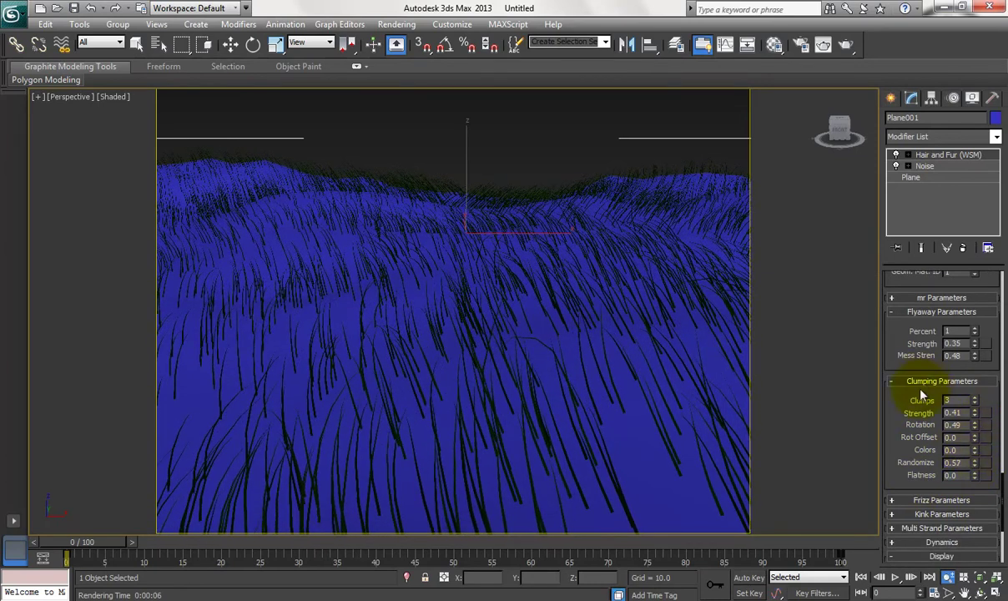
left_click(846, 44)
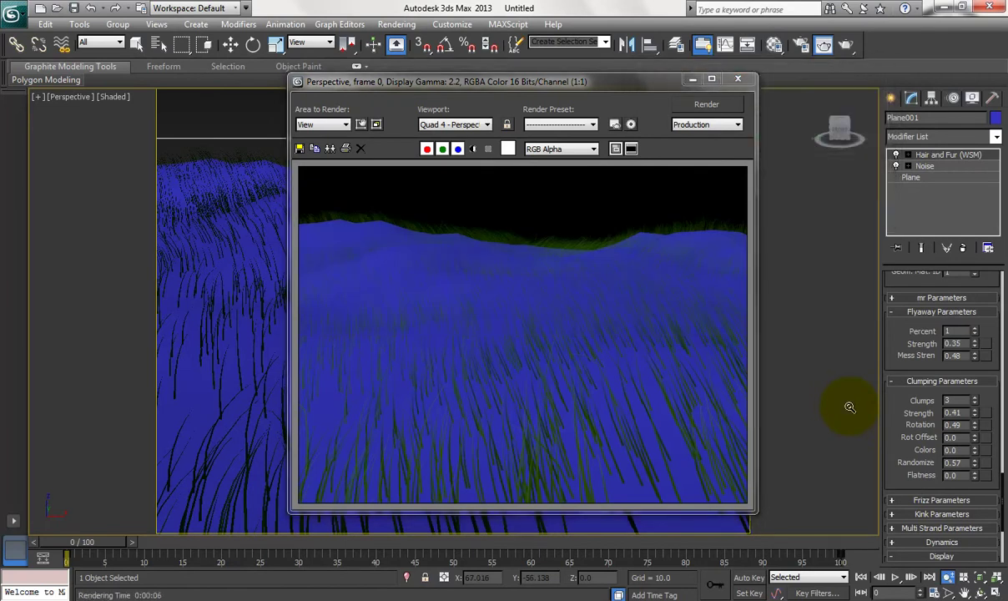
Close the rendered frame window after checking the clumped grass.
left_click(738, 81)
Set Multi Strand Count 2, Root Splay 0.05 and Aspect 0.59.
left_click_drag(909, 455, 914, 370)
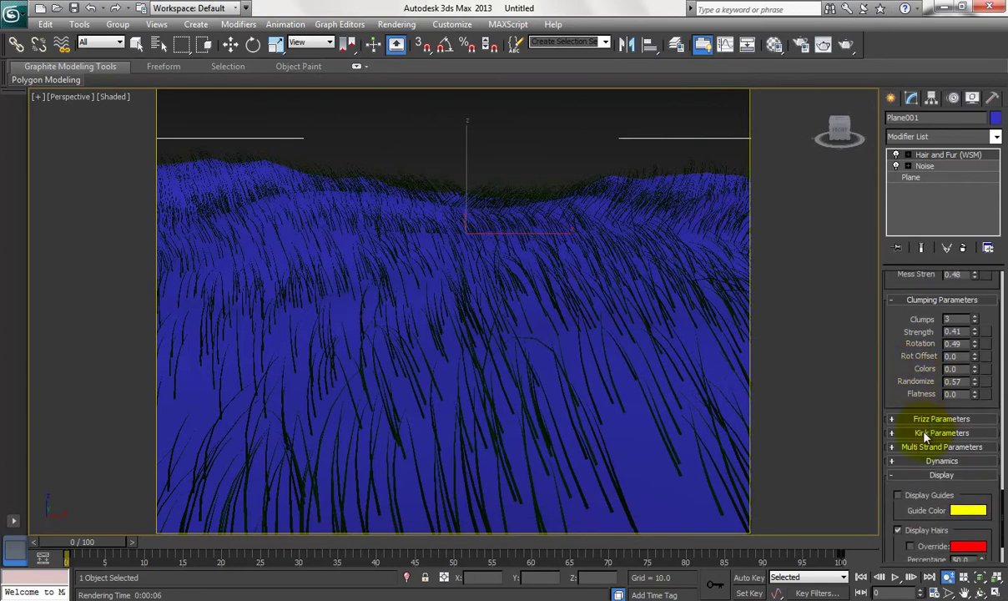
left_click_drag(887, 507, 925, 388)
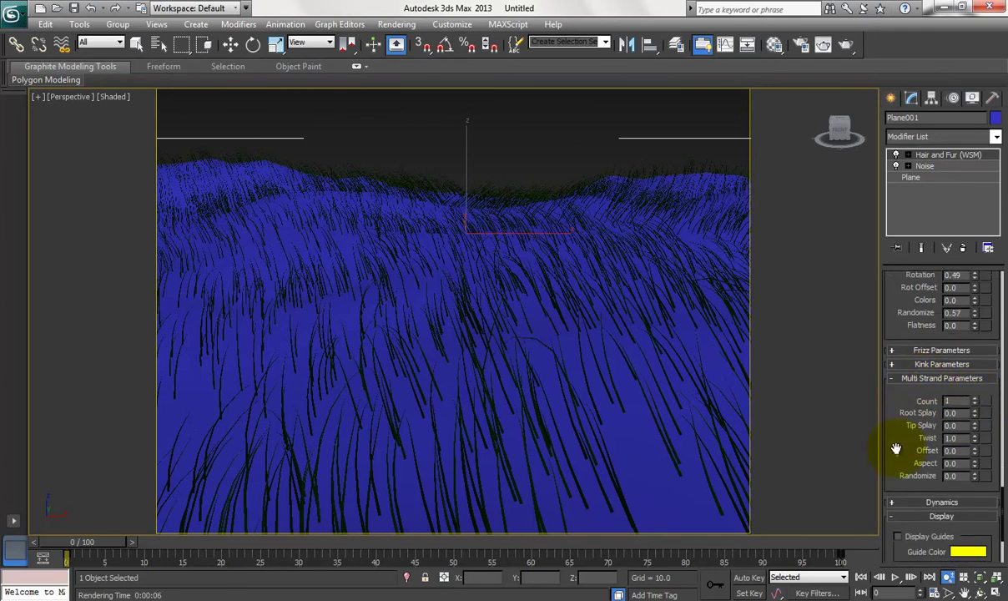
scroll(898, 454, "down", 1)
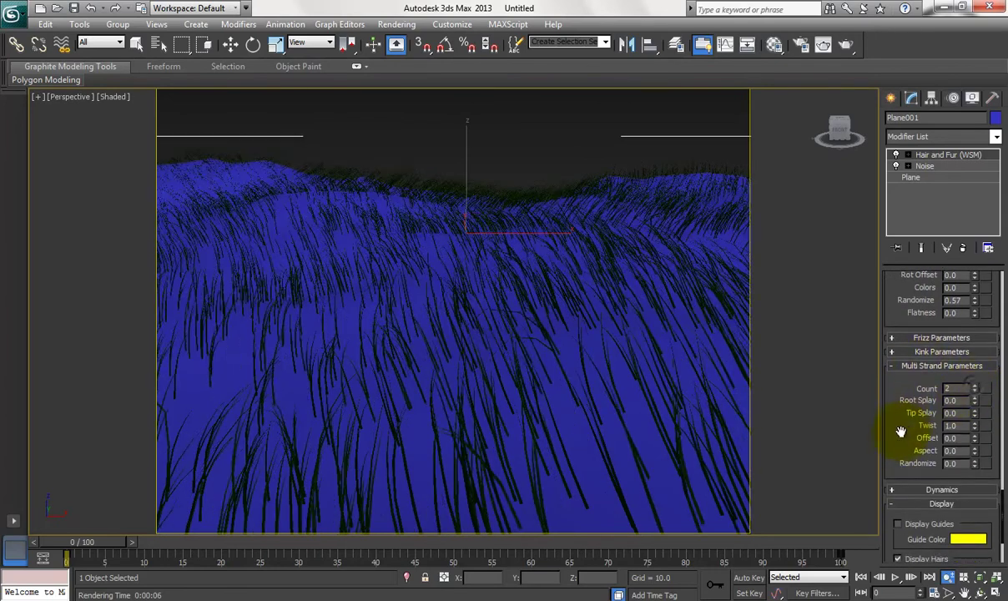
scroll(889, 421, "down", 1)
left_click(974, 388)
left_click(974, 387)
left_click(974, 388)
left_click(974, 387)
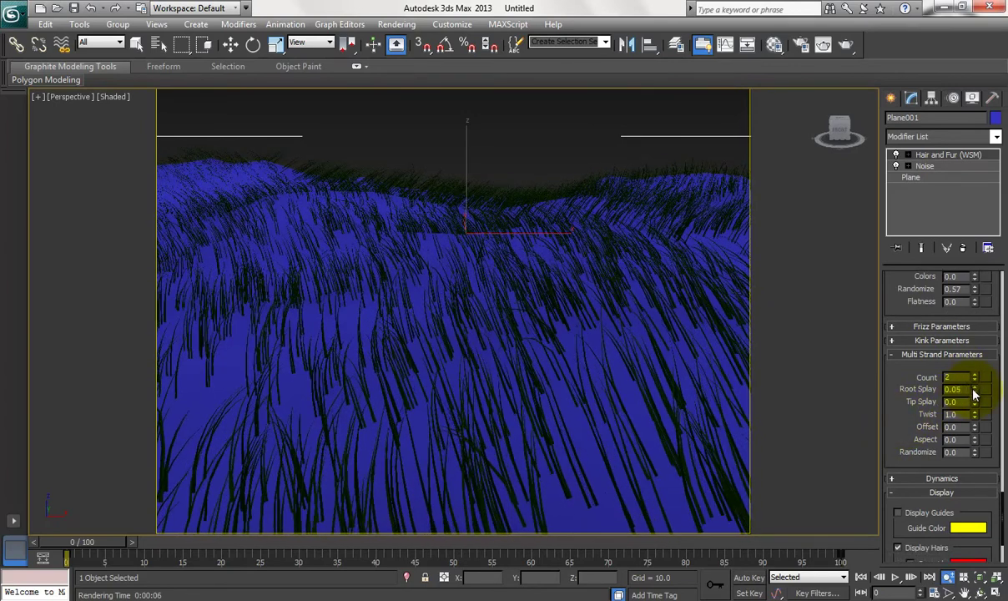
scroll(905, 419, "down", 1)
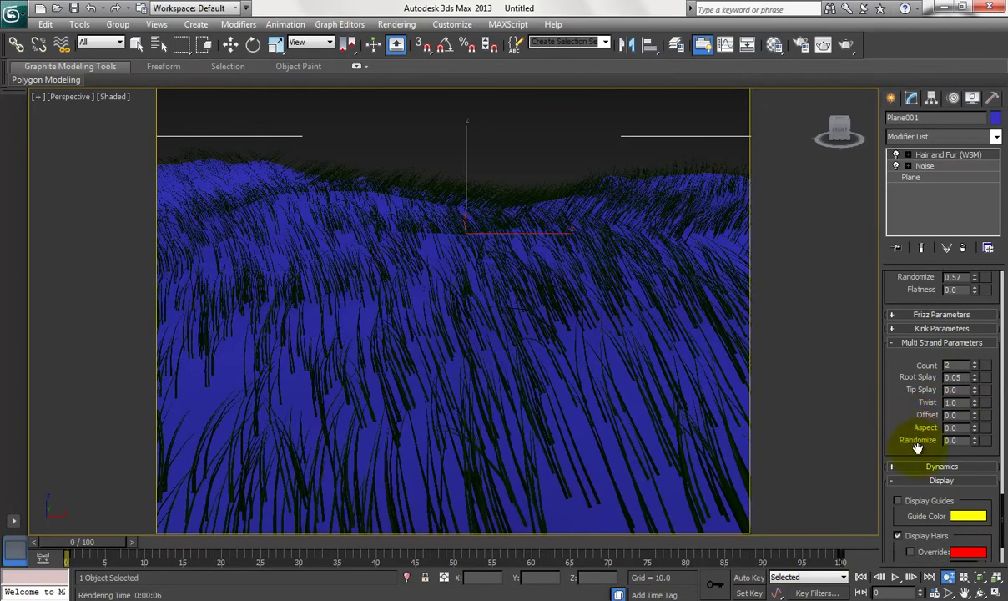
left_click(974, 424)
left_click(974, 424)
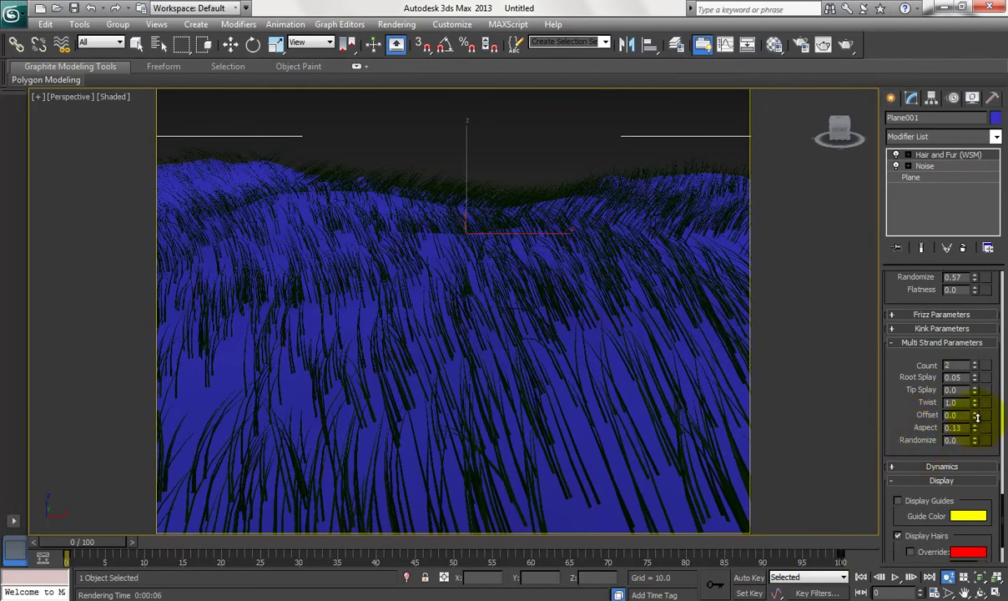
left_click_drag(974, 426, 986, 395)
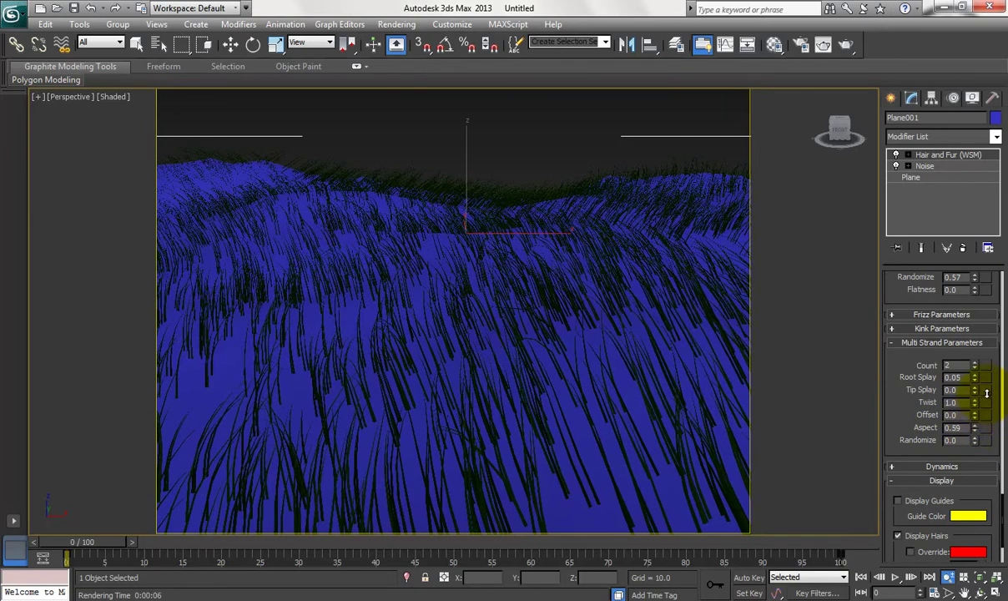
Preview-render the multi-strand grass, return to General Parameters, and render the dense grass again.
left_click(823, 44)
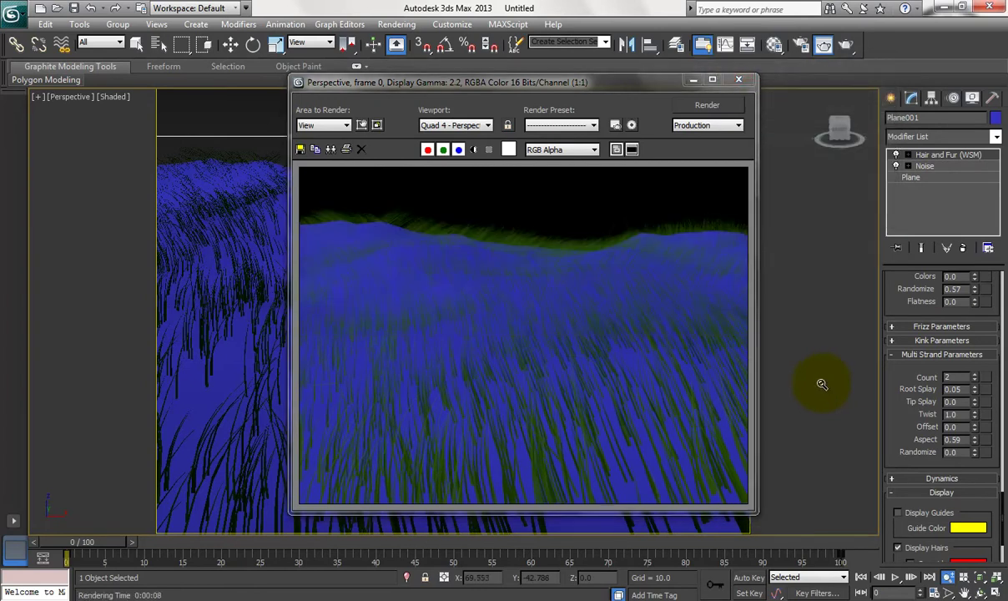
left_click(739, 80)
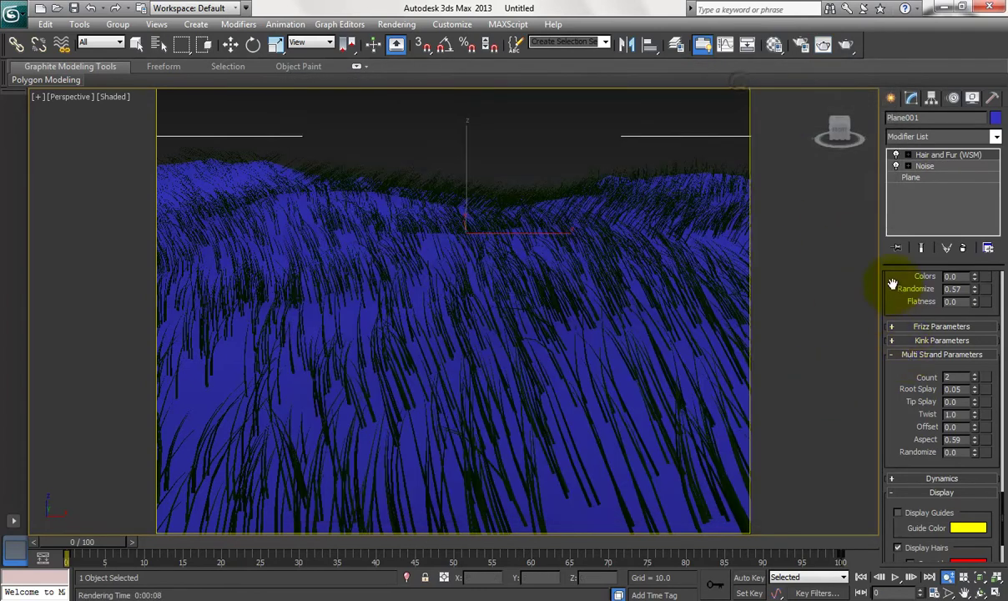
left_click_drag(884, 285, 909, 519)
scroll(926, 451, "up", 3)
scroll(926, 400, "up", 2)
scroll(927, 402, "up", 2)
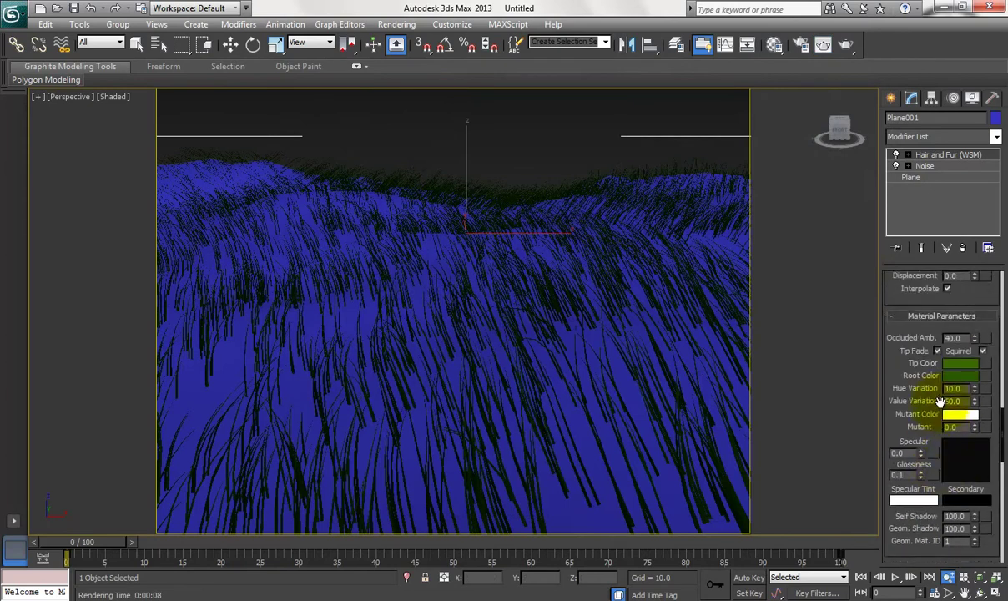
scroll(943, 417, "up", 1)
scroll(942, 404, "up", 2)
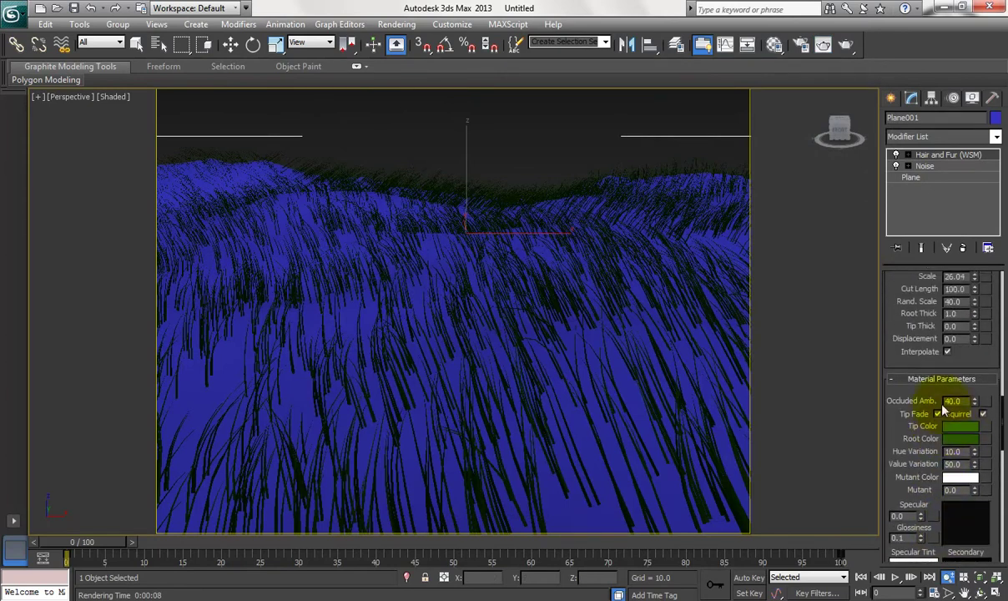
scroll(960, 377, "up", 4)
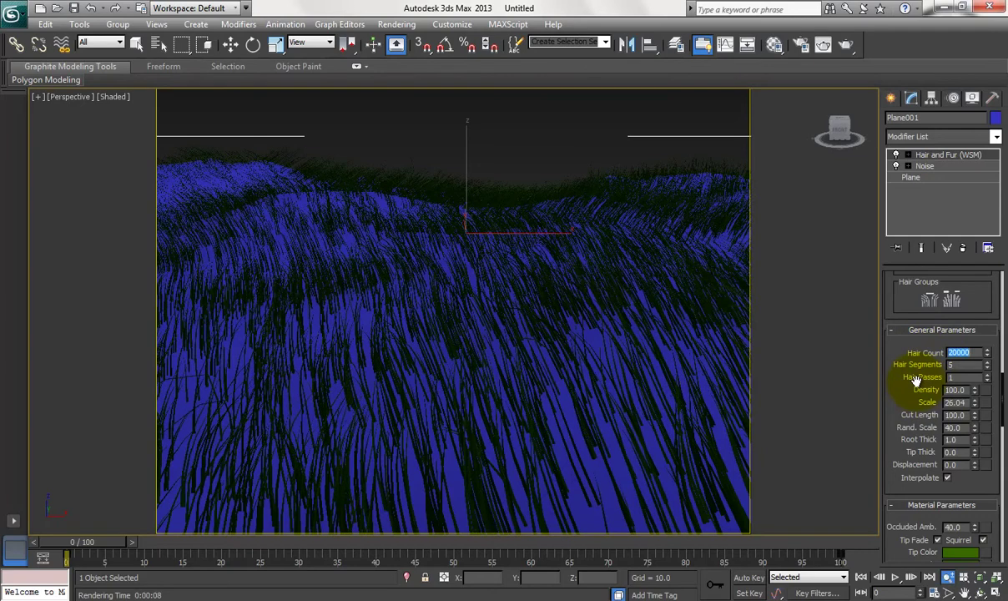
left_click(841, 50)
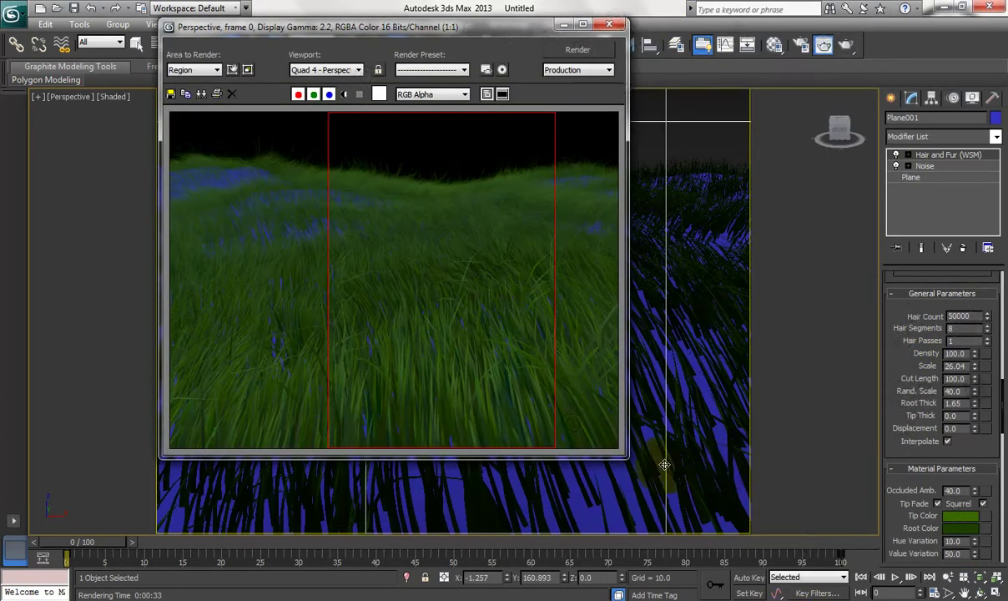
Restore the four viewports, retry a render, dismiss the perspective-only Hair error and close the frame window.
left_click(564, 25)
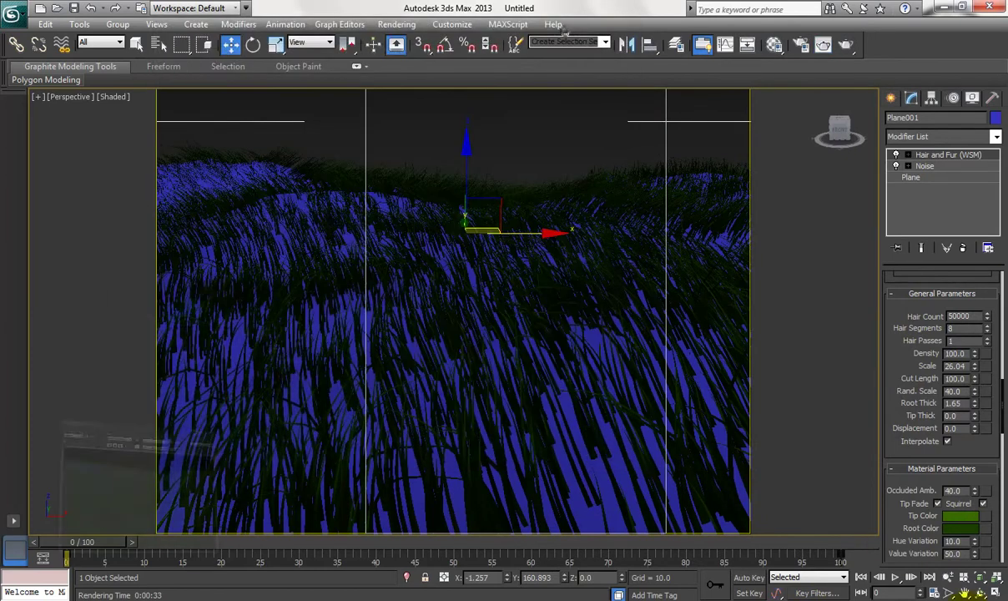
left_click(995, 591)
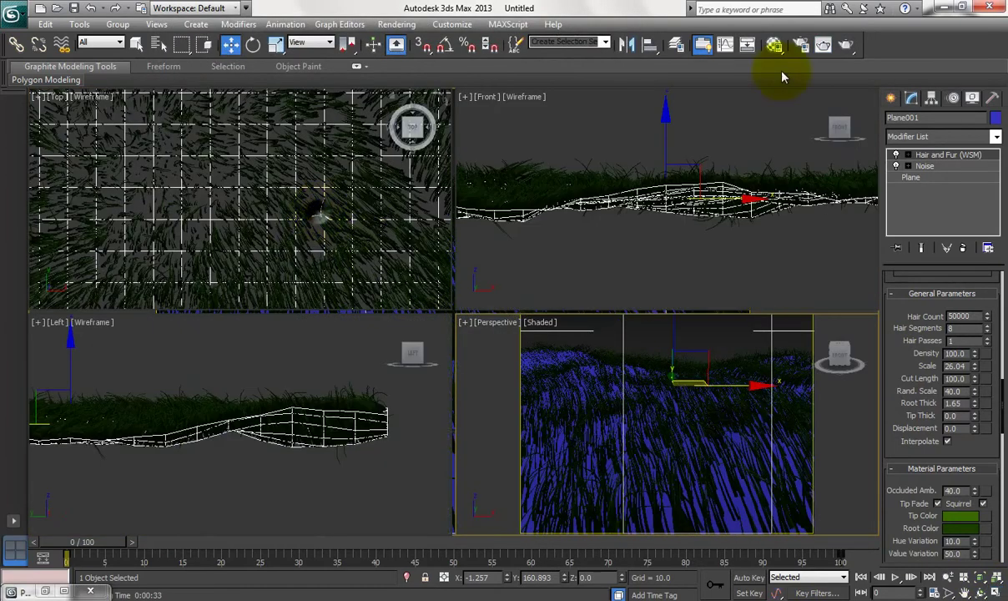
left_click(843, 46)
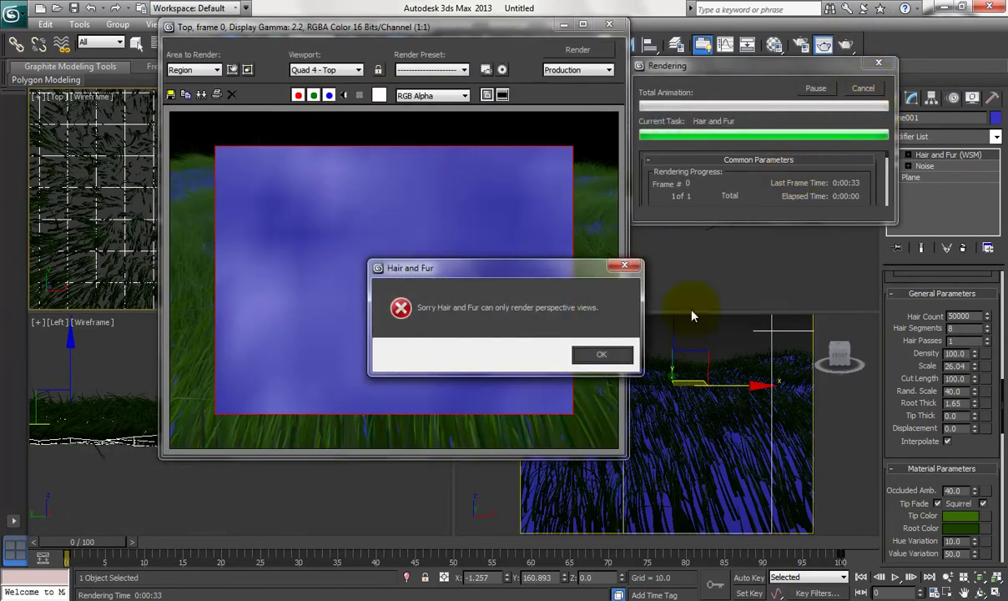
left_click(600, 355)
left_click(868, 90)
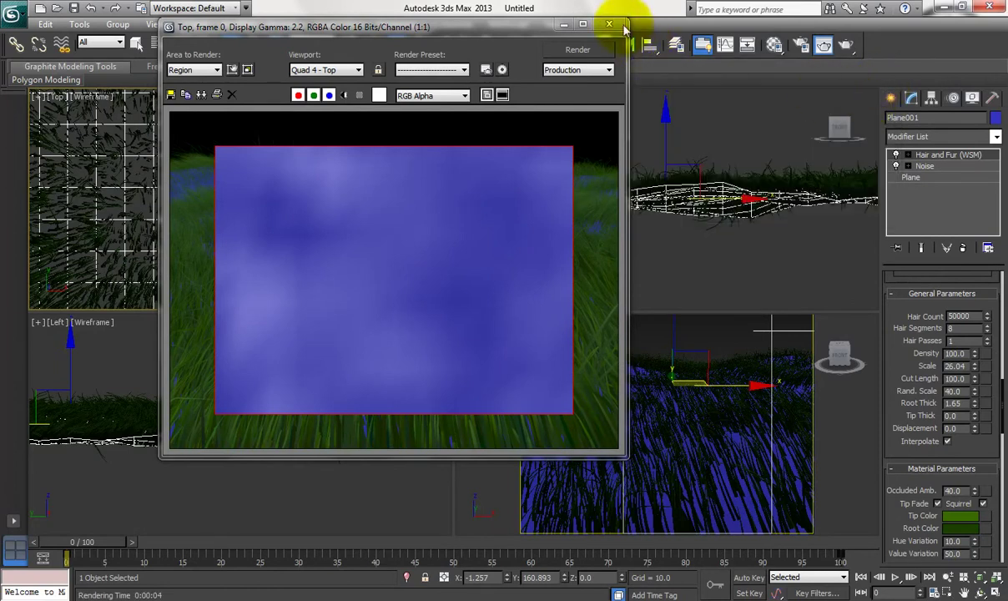
left_click(609, 24)
right_click(652, 261)
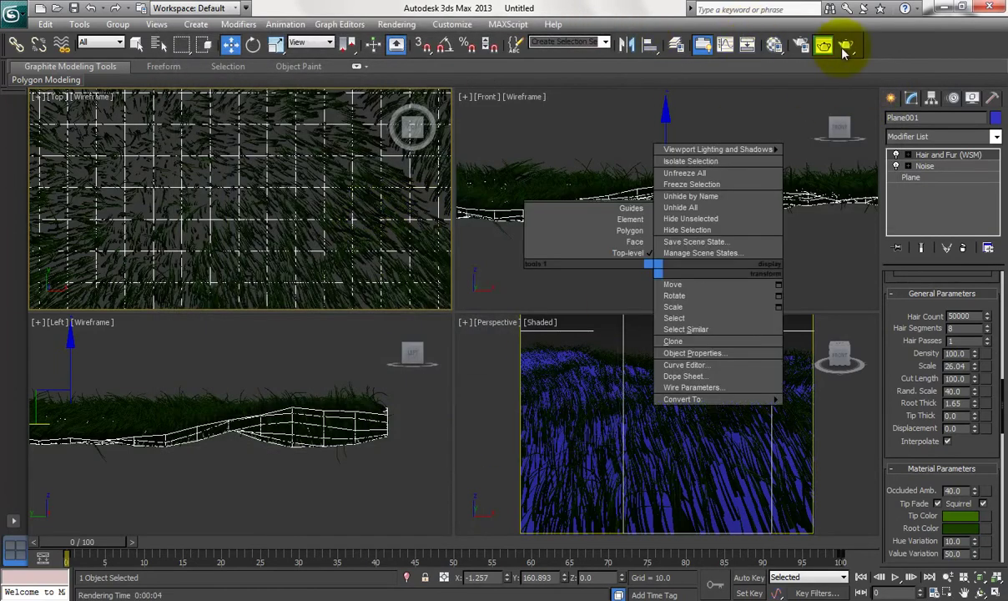
Assign NVIDIA mental ray as the production renderer in Render Setup, then show the Create panel.
left_click(800, 44)
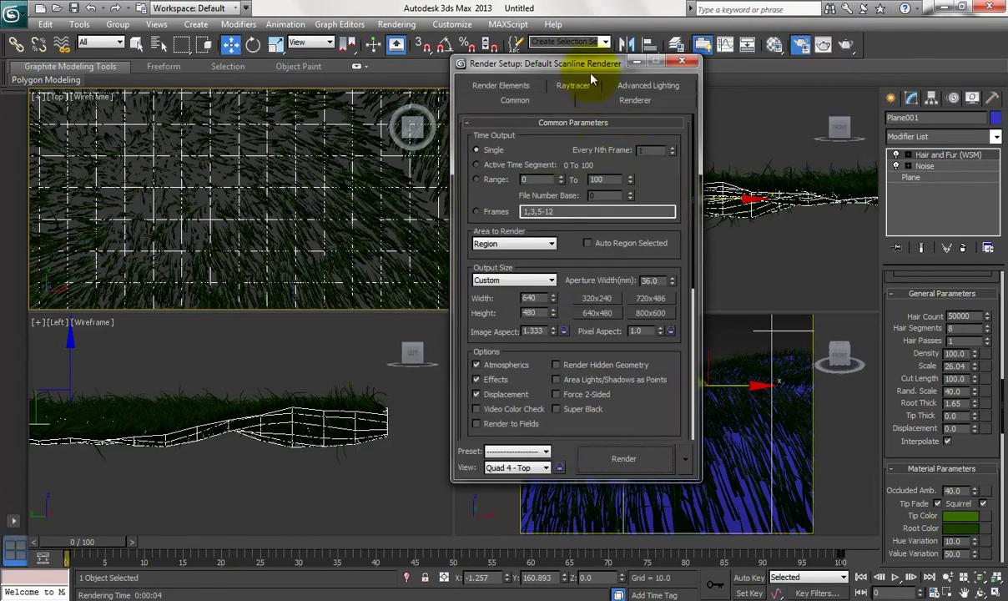
left_click_drag(591, 72, 632, 94)
right_click(693, 430)
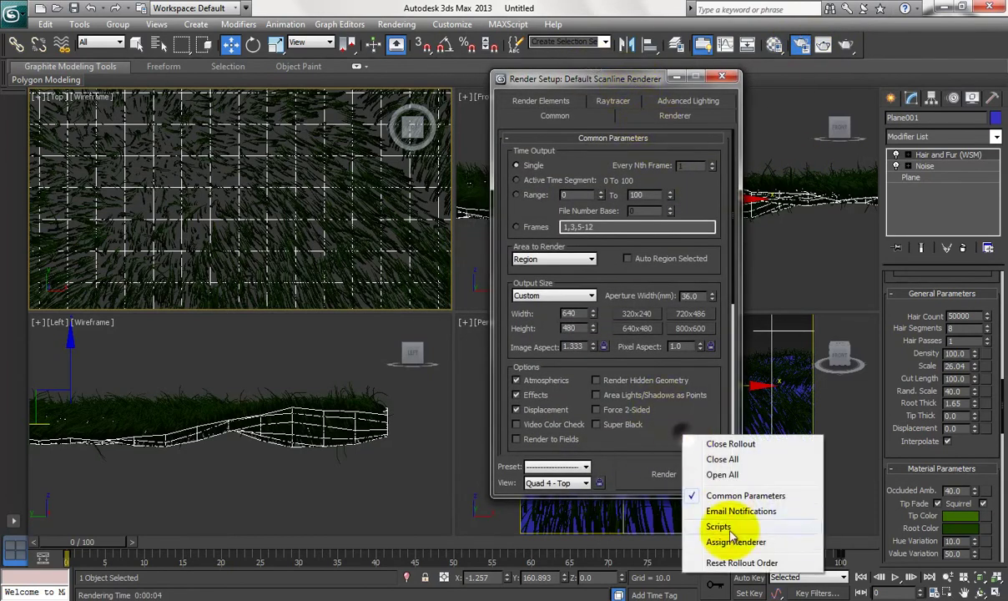
left_click(724, 541)
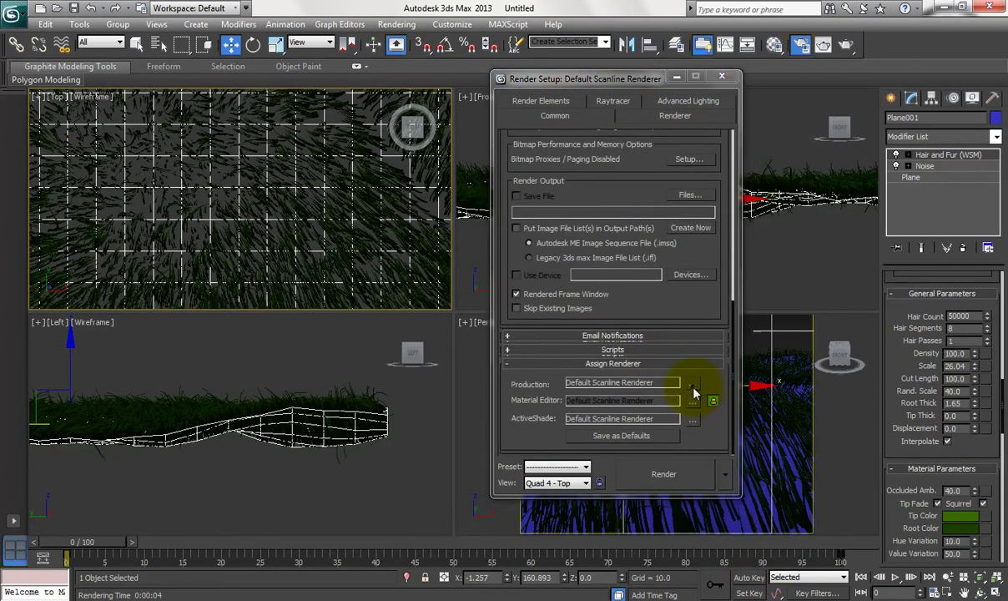
left_click(693, 384)
left_click(553, 207)
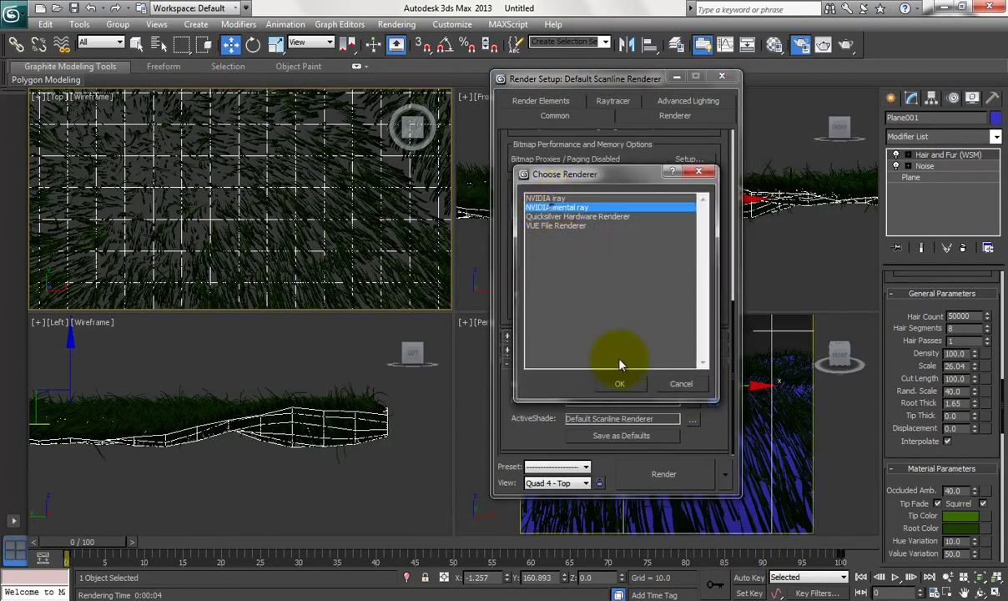
left_click(619, 384)
left_click(724, 78)
left_click(892, 98)
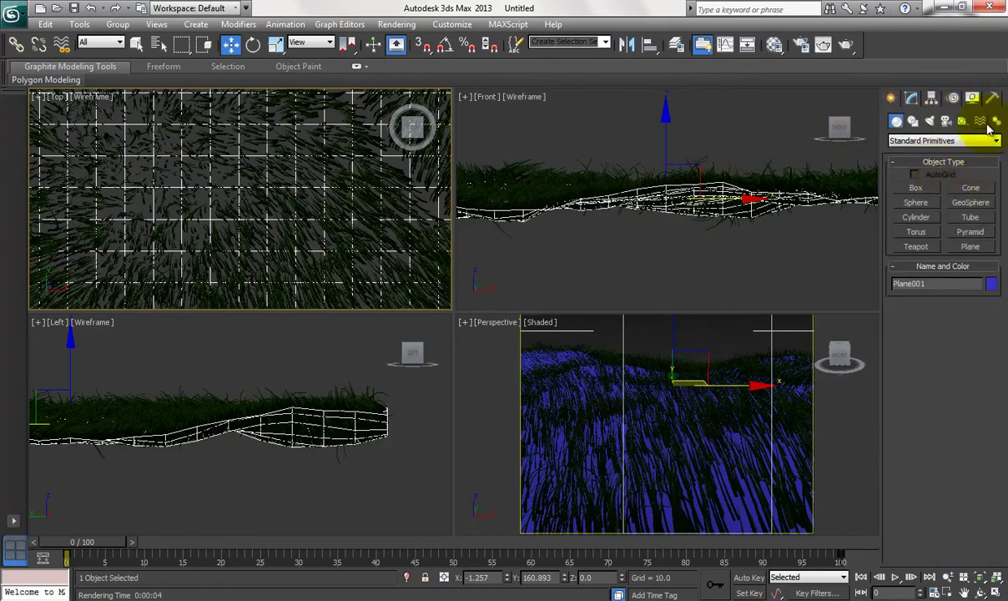
Place Daylight001 with its compass centred over the plane and the sun raised above it.
left_click(996, 121)
left_click(933, 218)
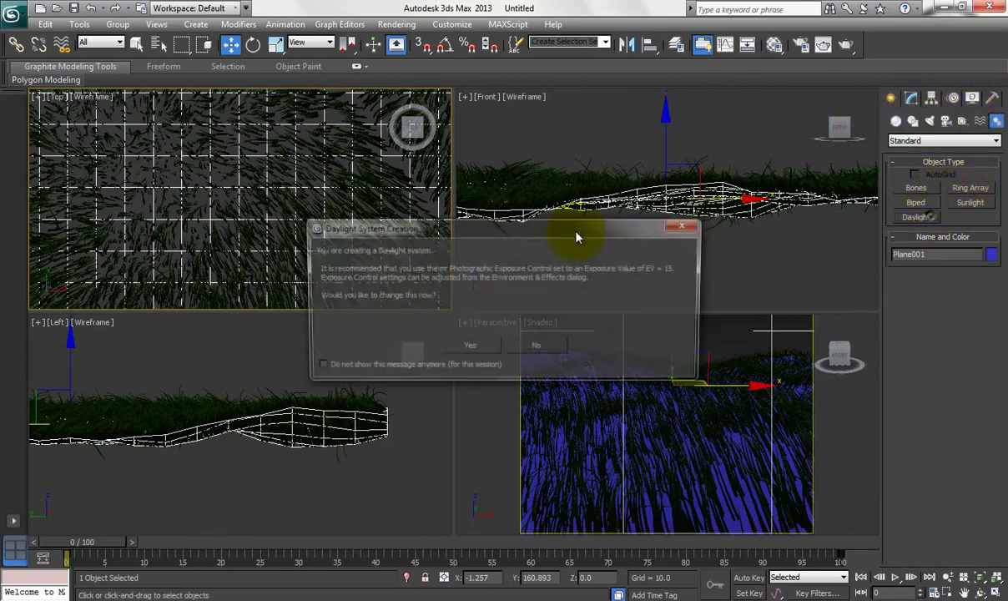
left_click(452, 327)
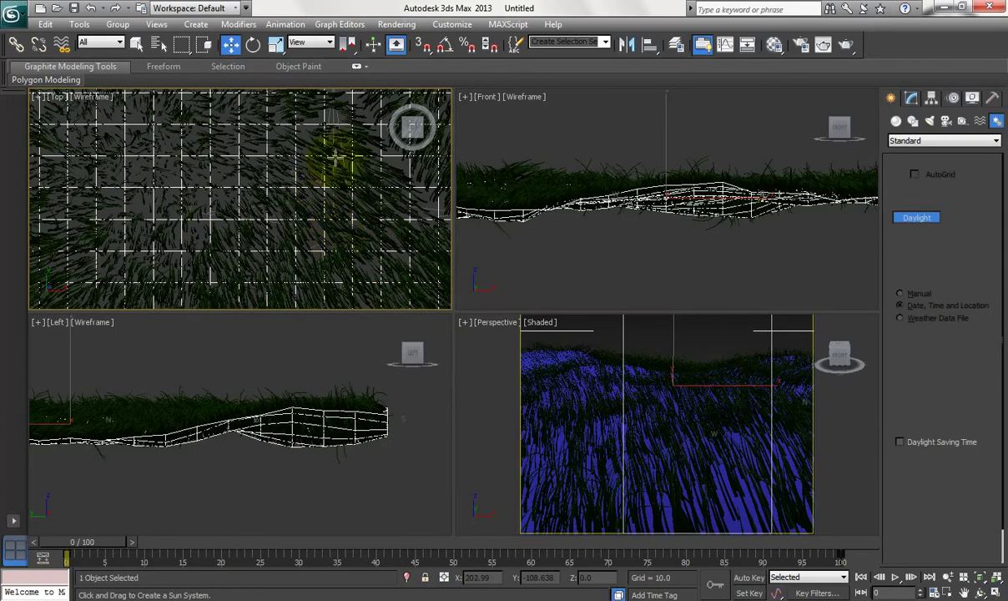
left_click_drag(333, 216, 380, 215)
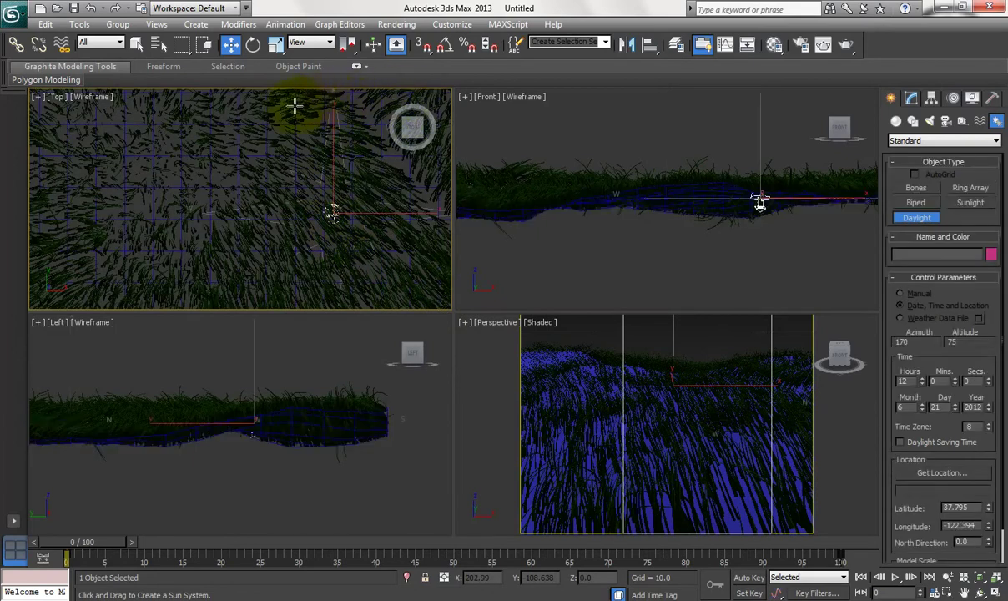
left_click(266, 140)
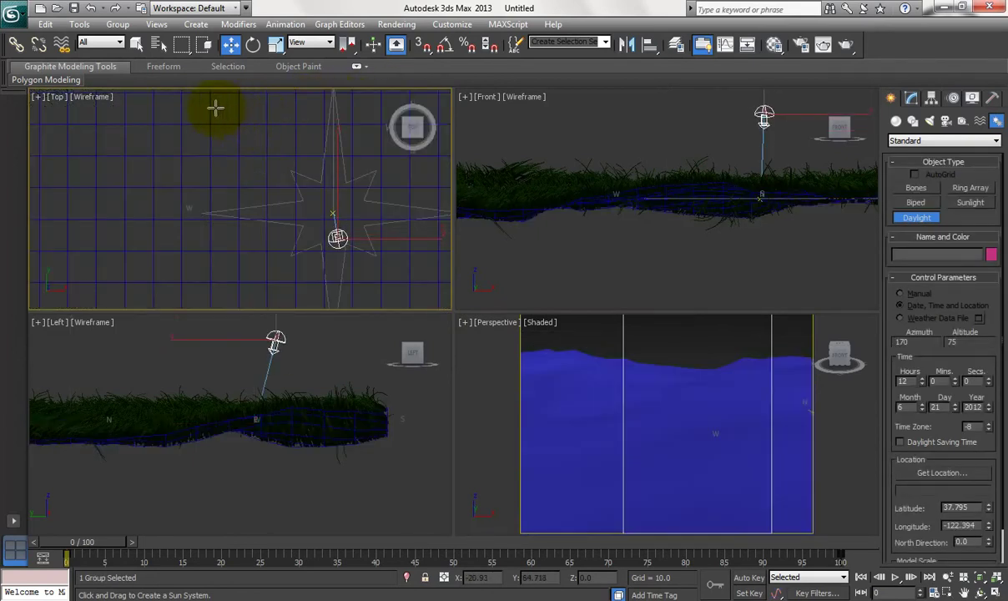
left_click(108, 135)
left_click(672, 400)
left_click(654, 370)
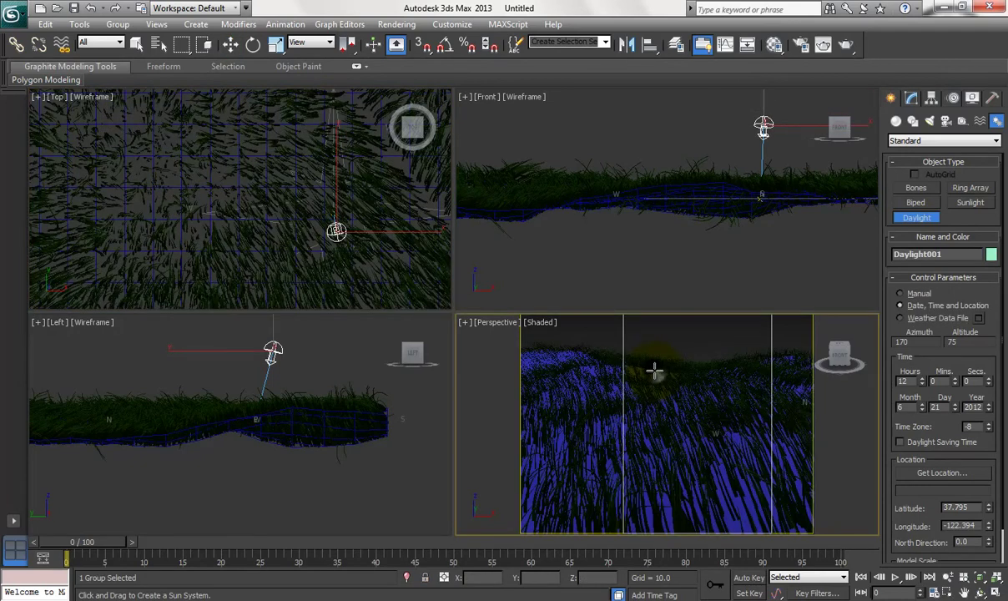
Exit daylight creation and bring up Daylight001's parameters in the Modify panel.
right_click(742, 343)
right_click(737, 346)
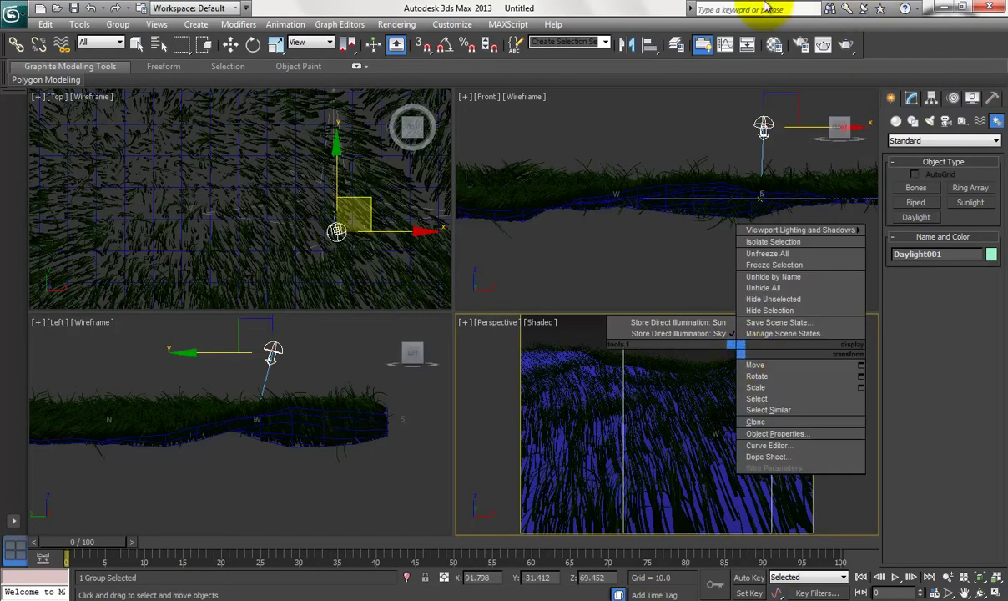
key("w")
left_click(912, 99)
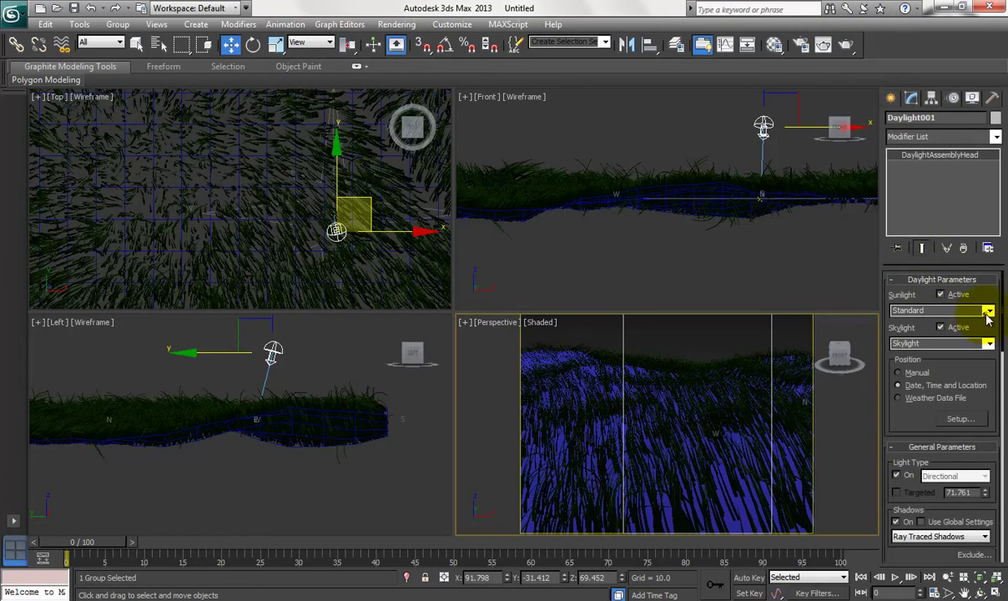
Set Sunlight to mr Sun and Skylight to mr Sky, accepting the mental ray Sky prompt.
left_click(988, 310)
left_click(926, 341)
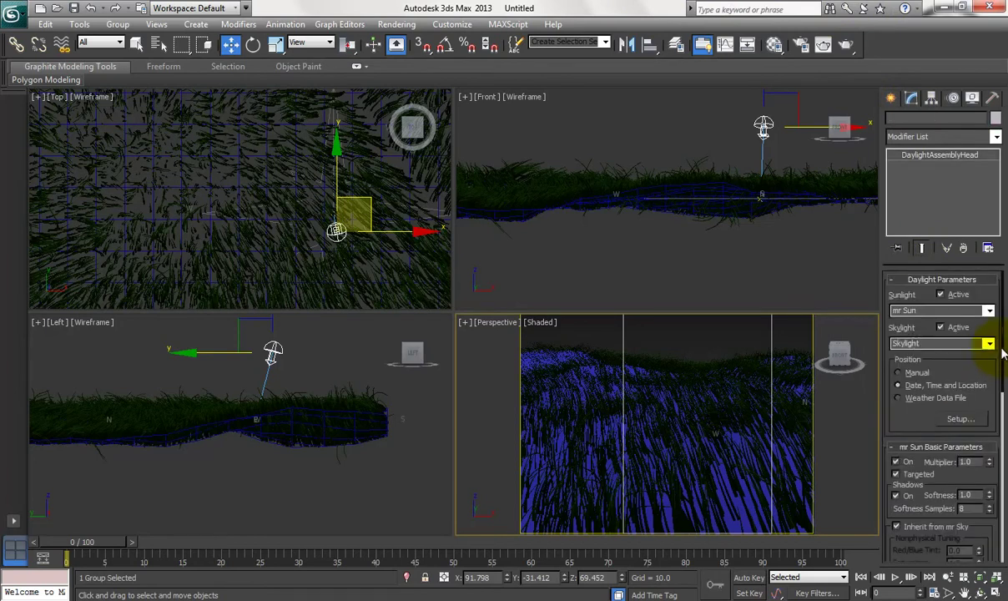
left_click(988, 343)
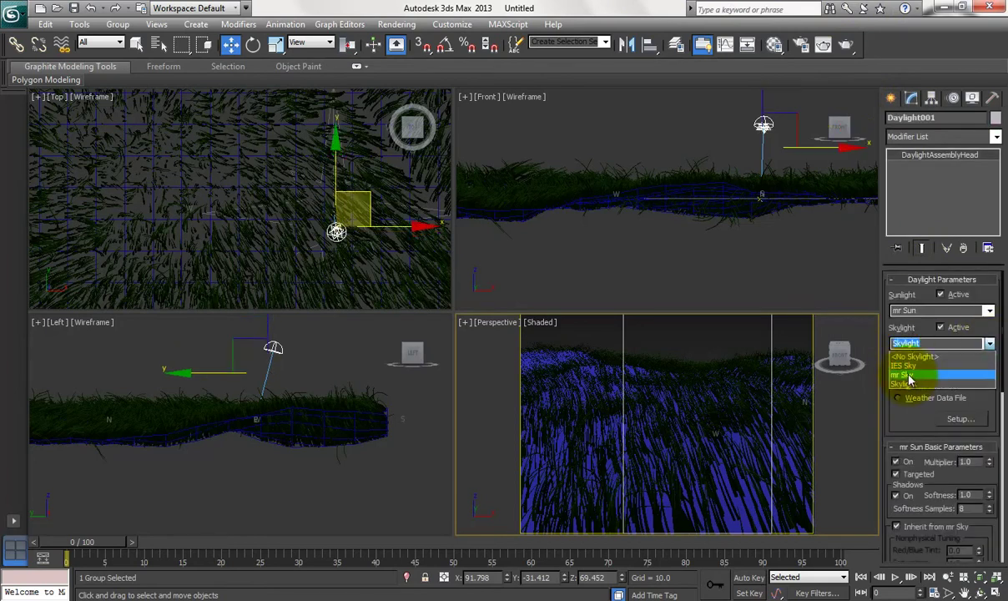
left_click(909, 378)
left_click(563, 369)
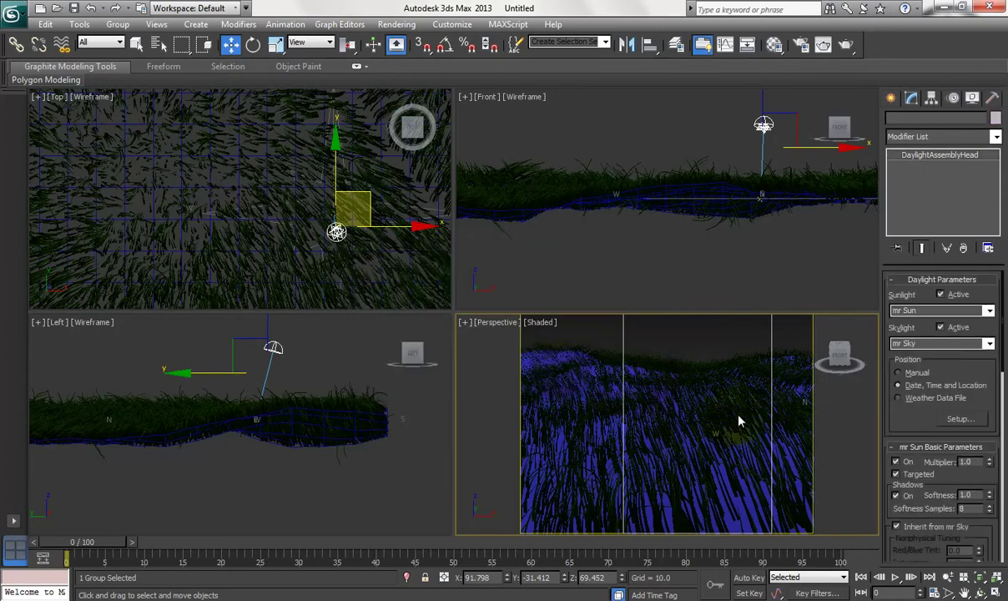
right_click(718, 392)
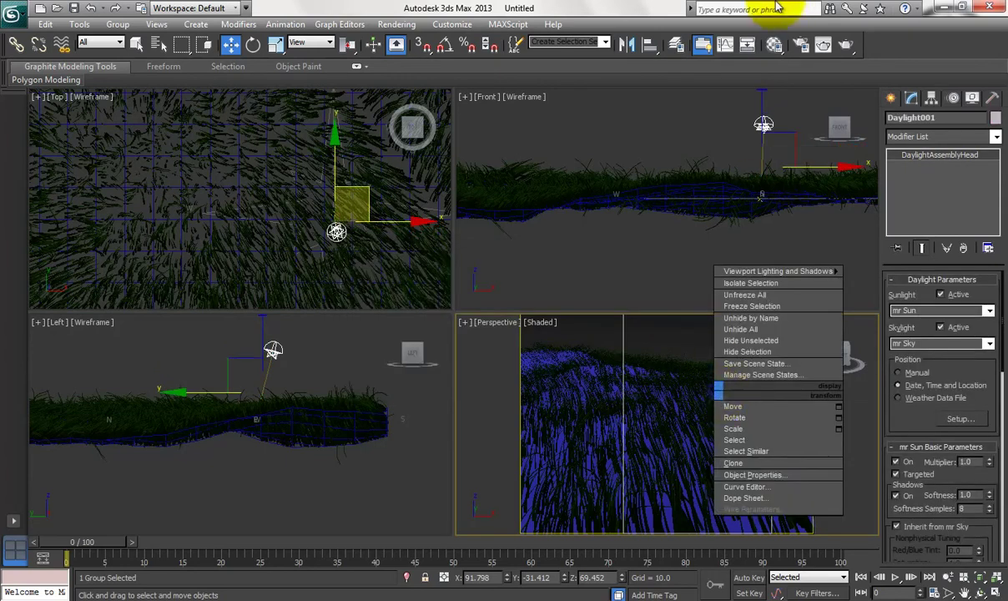
key("Escape")
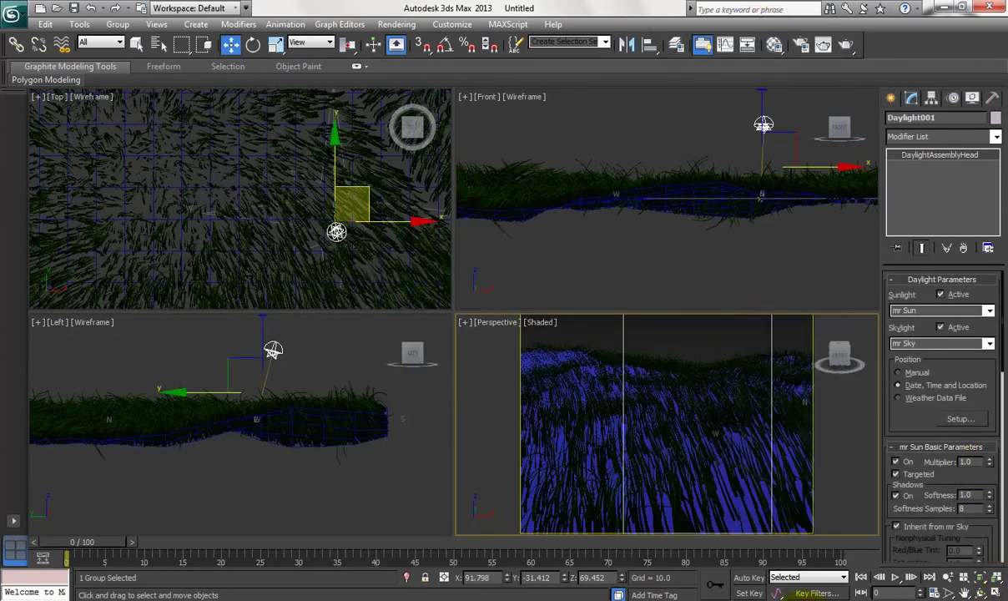
left_click(843, 46)
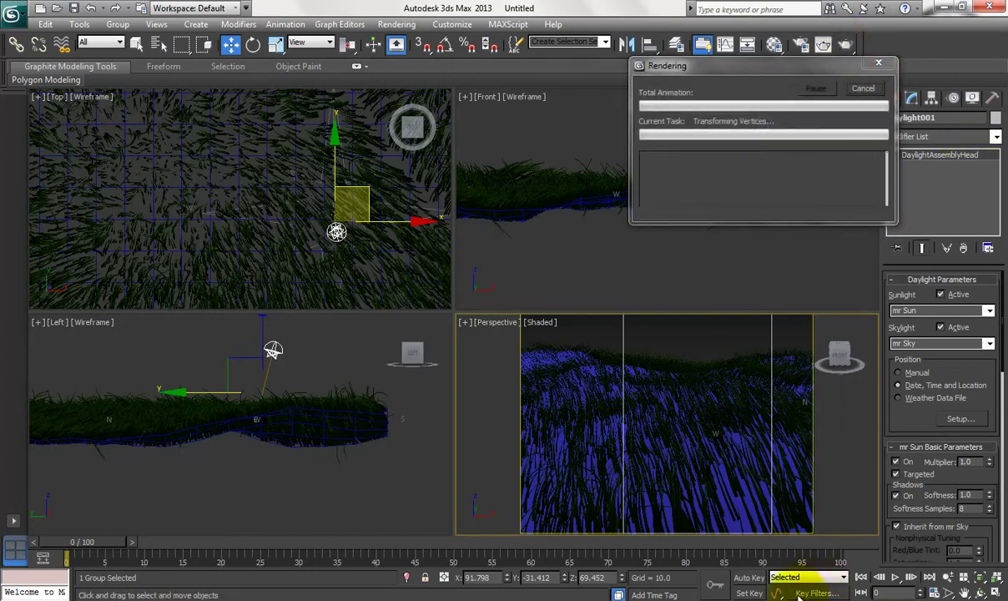
left_click(808, 552)
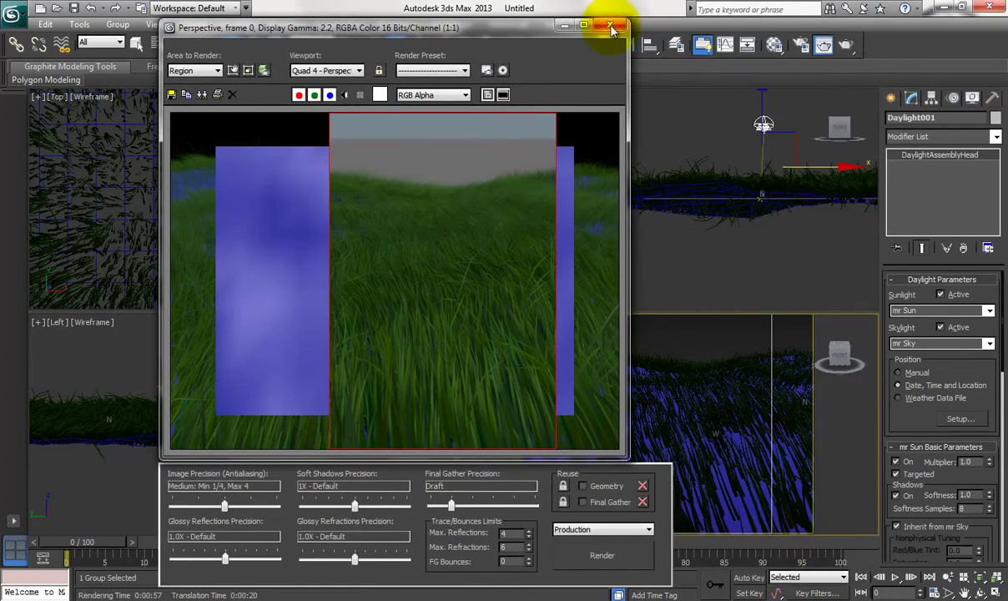
left_click(611, 28)
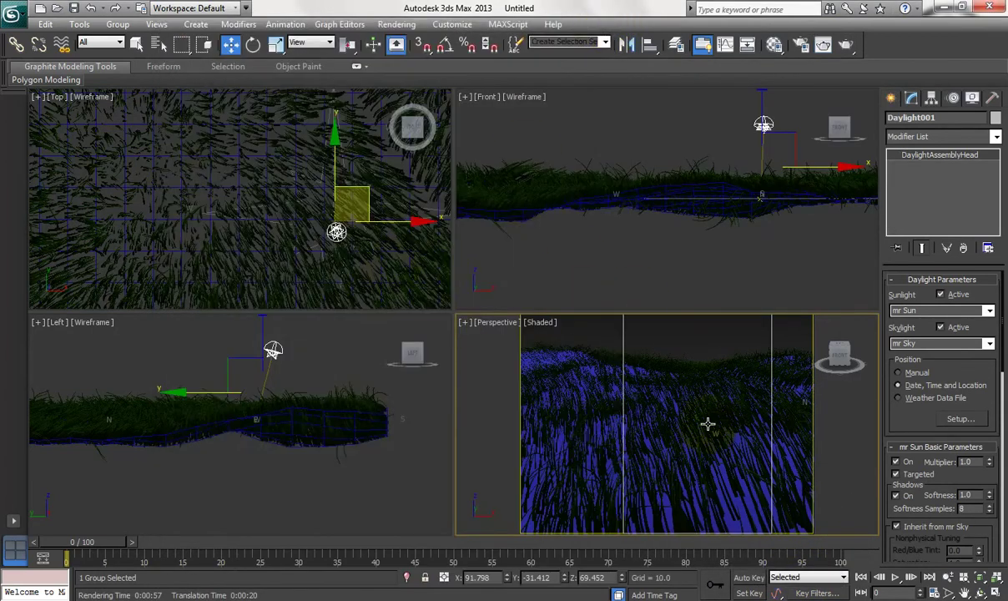
Raise the daylight's Hours to 16, putting the sun at Azimuth 260, Altitude 51.
left_click(954, 420)
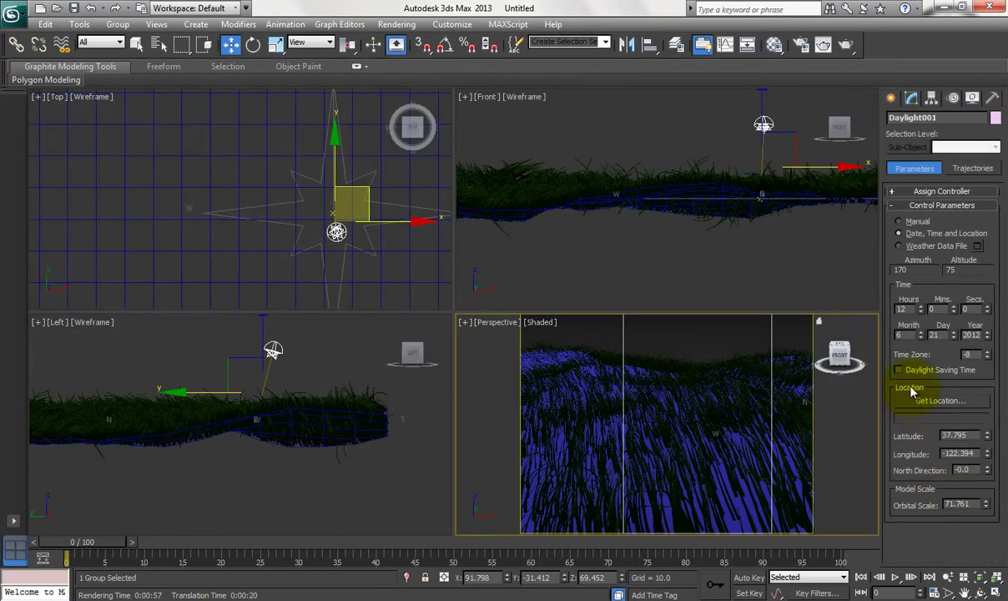
left_click(920, 306)
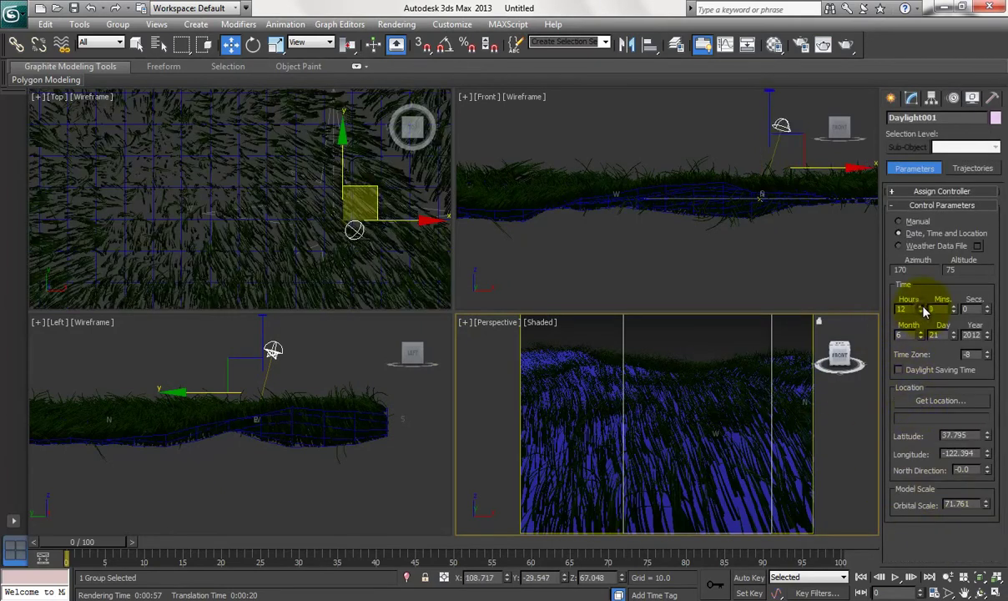
left_click(920, 306)
left_click(921, 306)
left_click(920, 307)
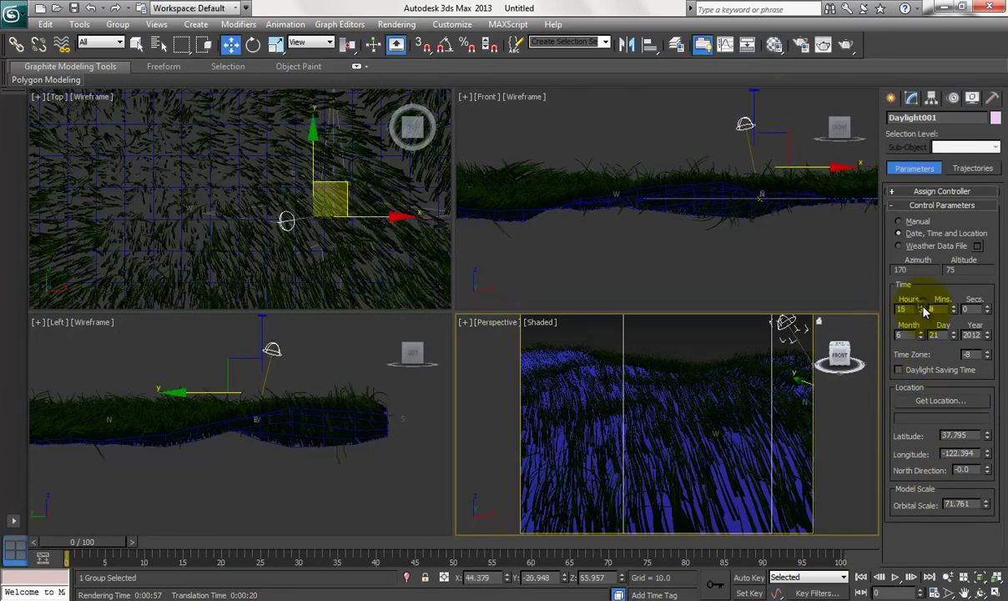
left_click(921, 307)
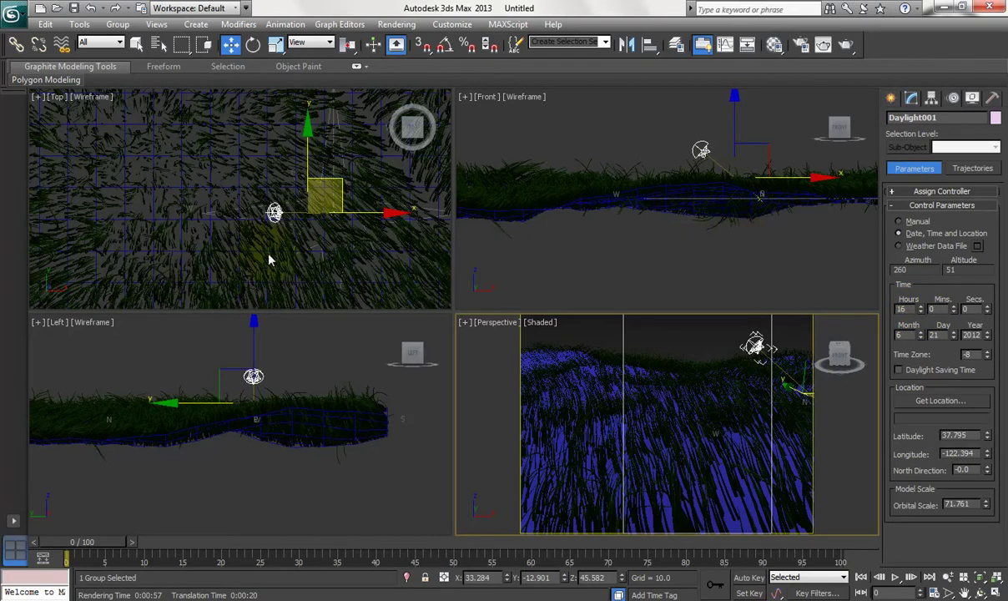
scroll(281, 238, "up", 3)
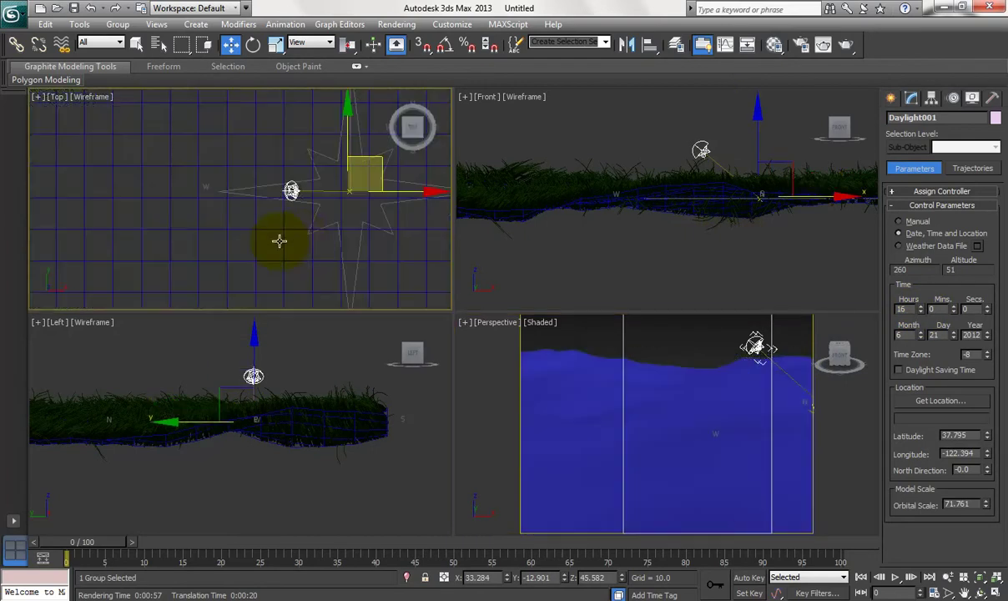
middle_click_drag(355, 243, 359, 243)
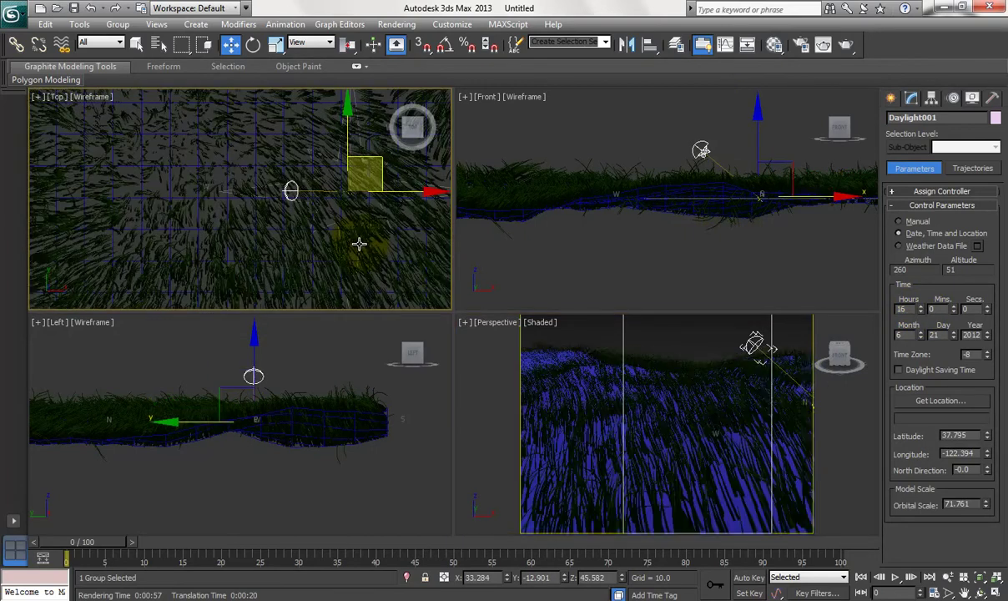
left_click(366, 248)
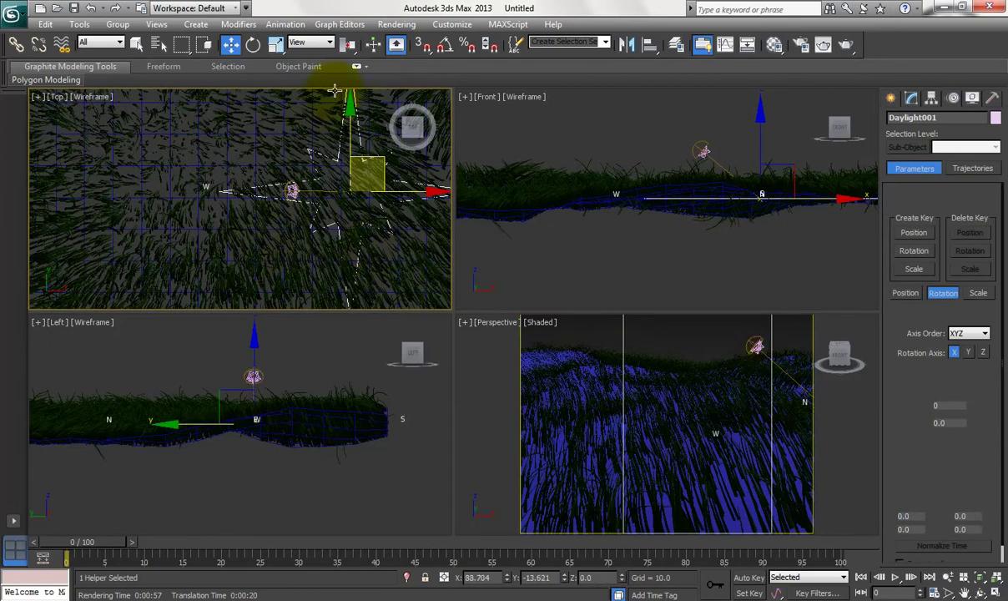
Drag the Compass001 helper back toward the centre of the scene.
left_click(252, 44)
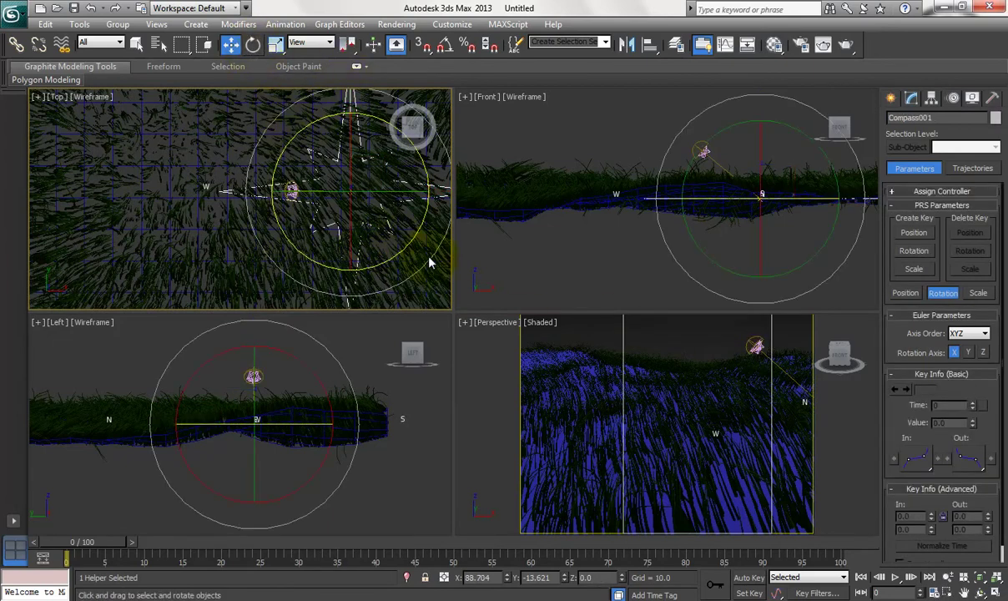
left_click(252, 45)
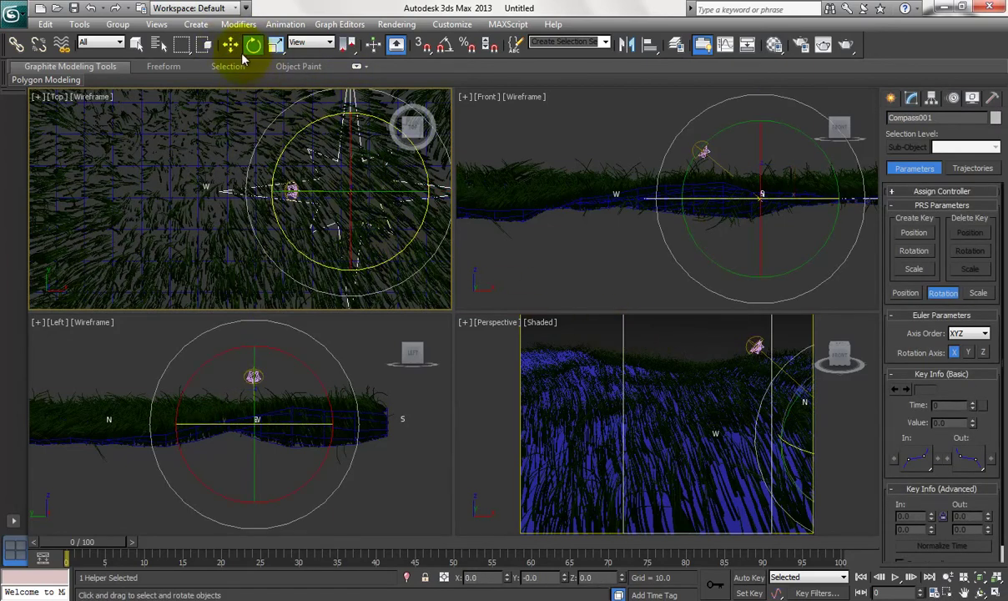
left_click(230, 46)
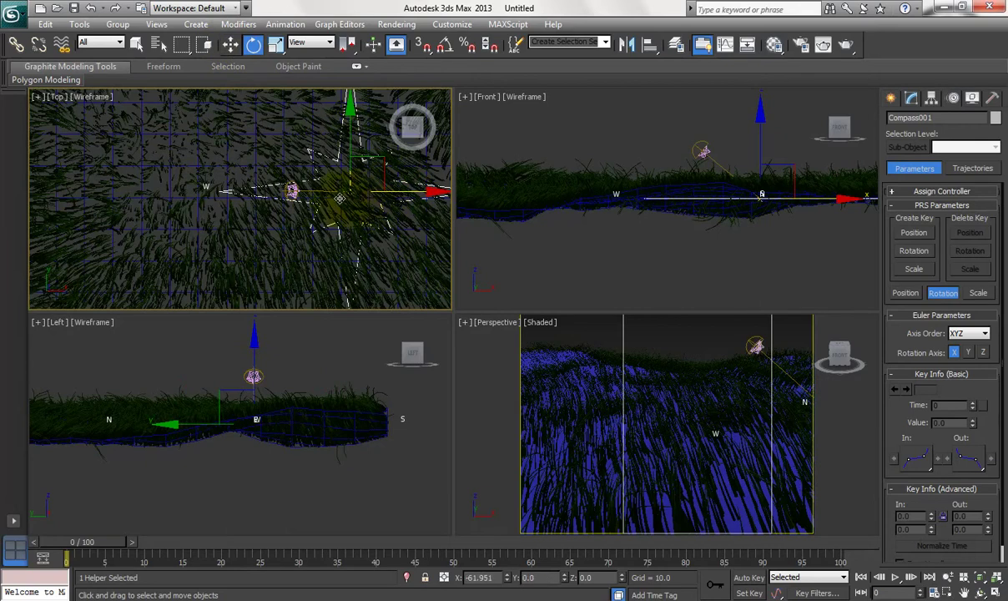
left_click_drag(344, 198, 304, 208)
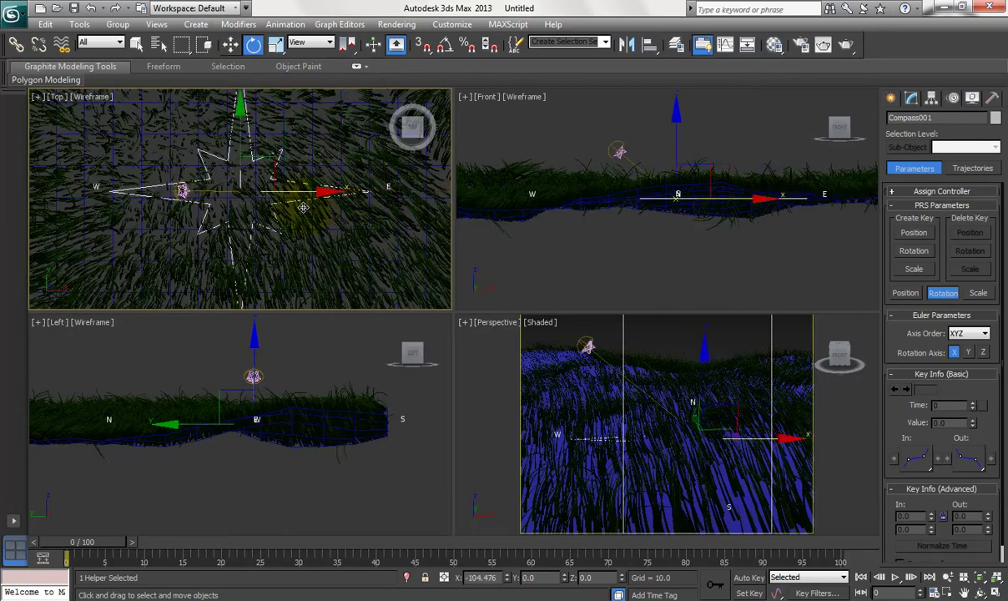
left_click_drag(761, 446, 704, 451)
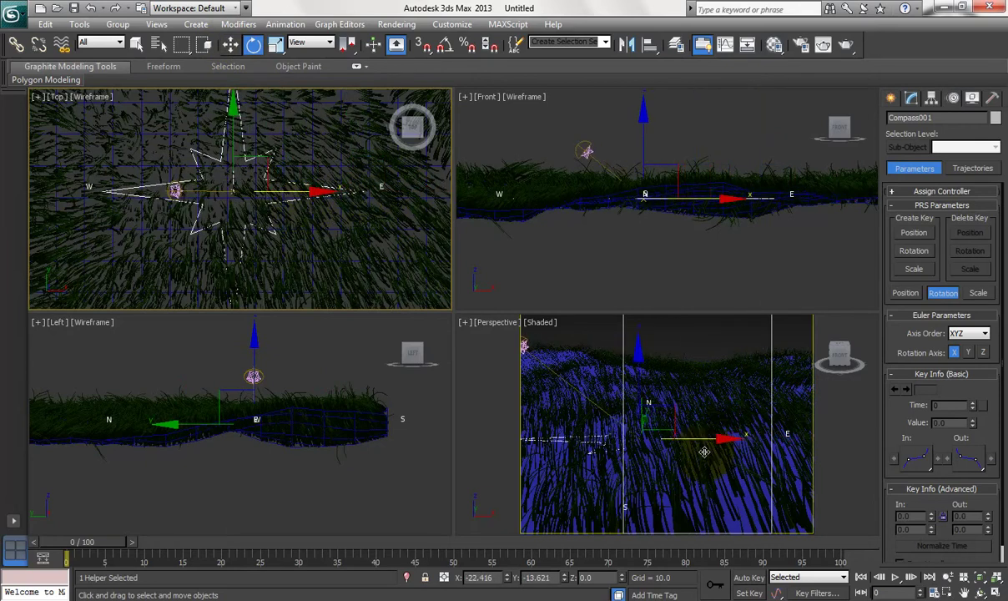
Maximize the Perspective view and rotate the compass about 23.57° around Z.
left_click(253, 44)
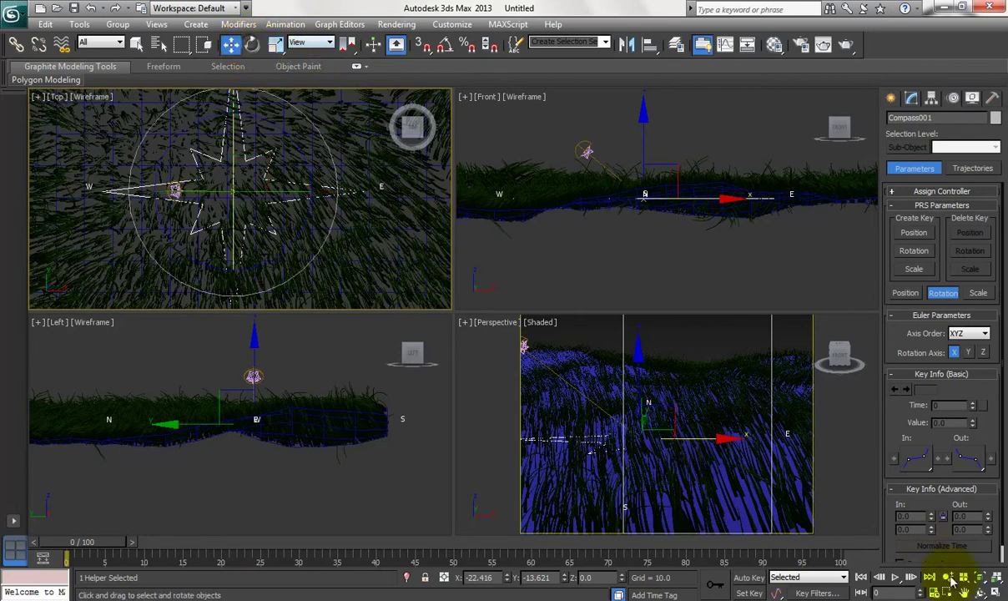
left_click(718, 465)
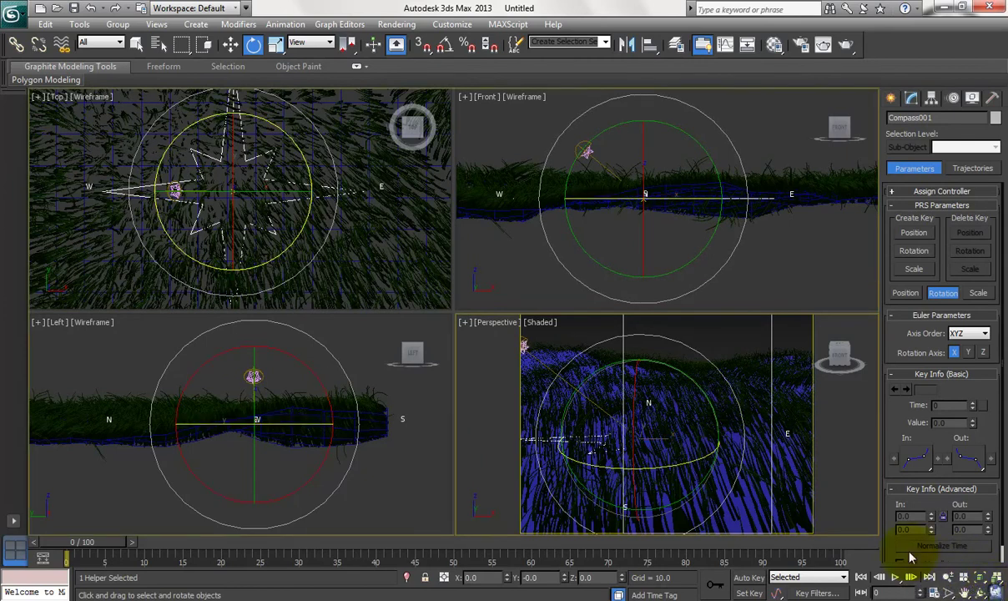
left_click(995, 592)
mouse_move(449, 362)
left_mouse_down()
mouse_move(284, 387)
mouse_move(547, 237)
mouse_move(575, 247)
left_mouse_up()
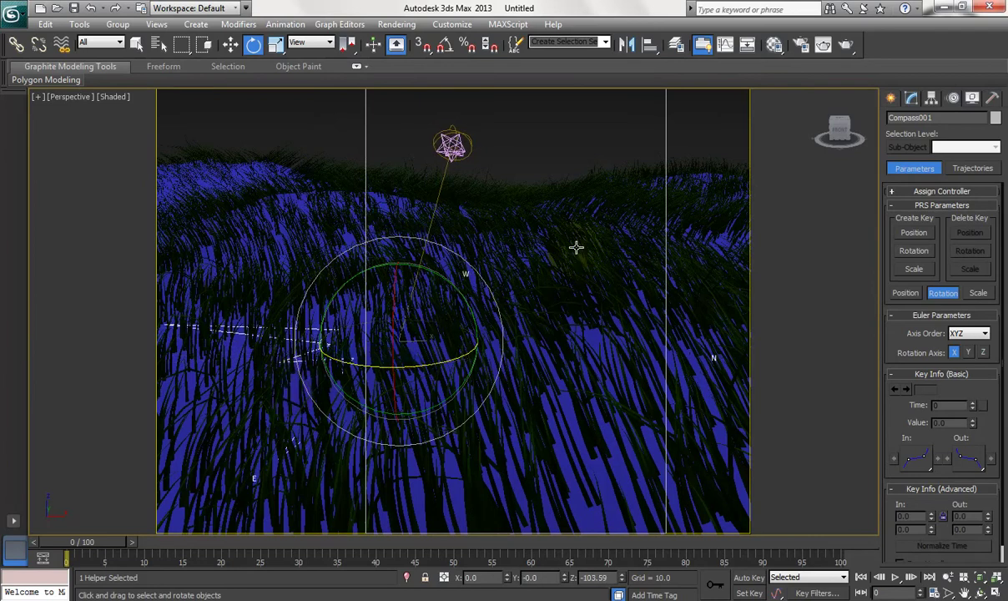
Select Daylight001, show its mr Sun and mr Sky parameters, and open the Material Editor.
left_click(451, 146)
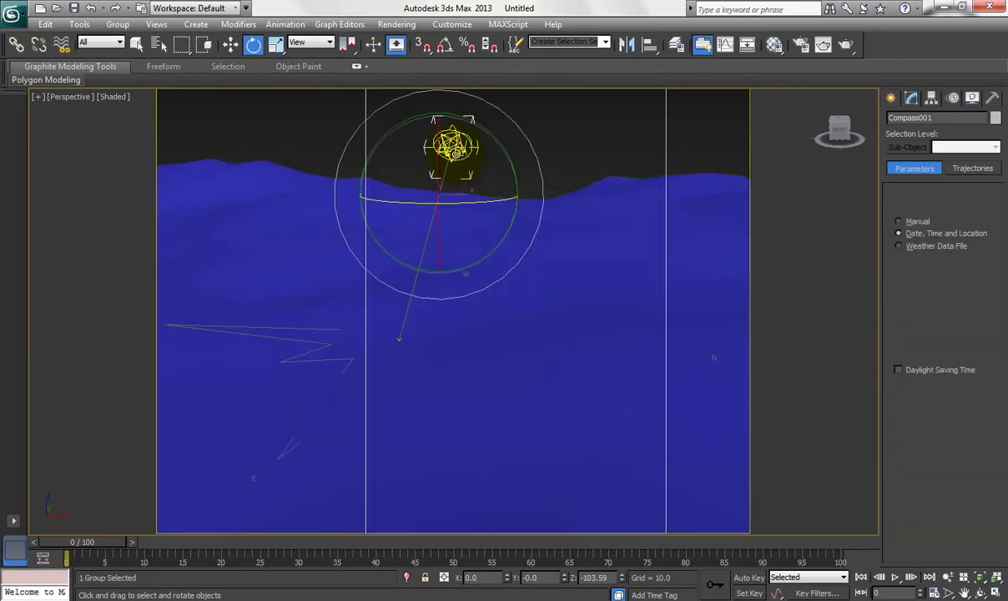
left_click(911, 99)
left_click_drag(896, 418, 873, 342)
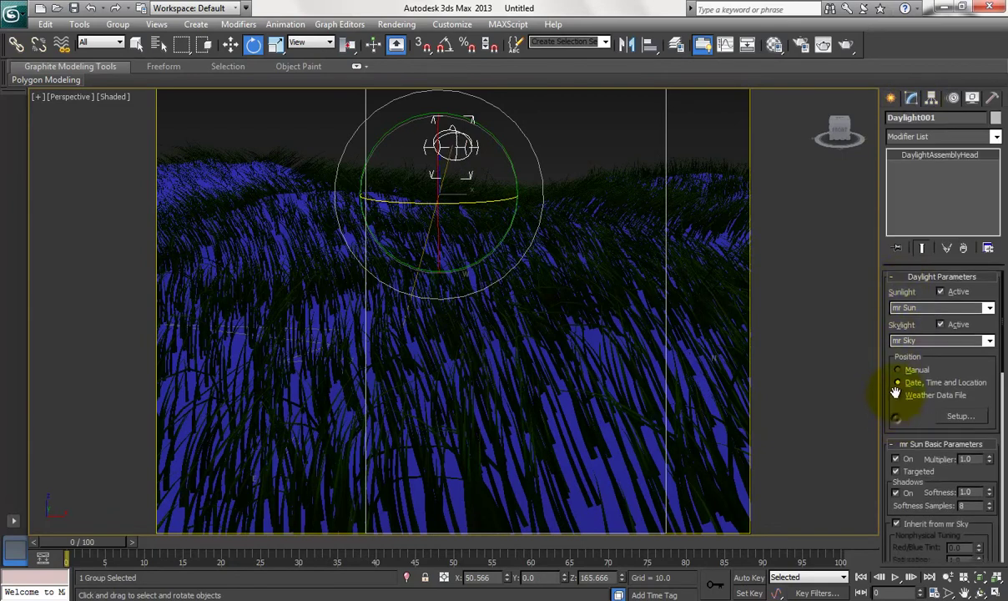
left_click(775, 45)
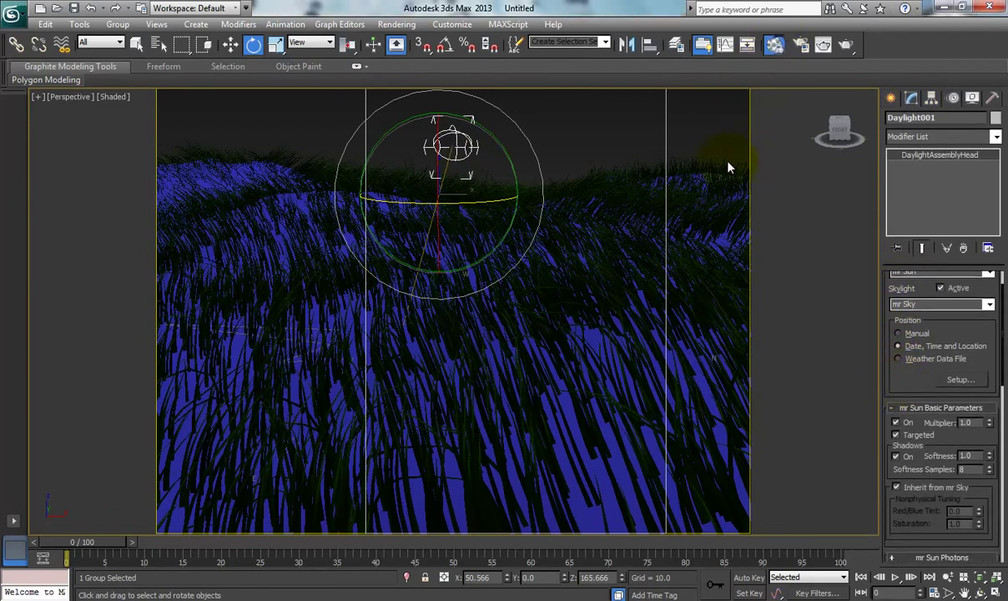
Instance the environment's mr Physical Sky into a Material Editor slot and enable Use Custom Background Map.
left_click_drag(486, 77, 784, 54)
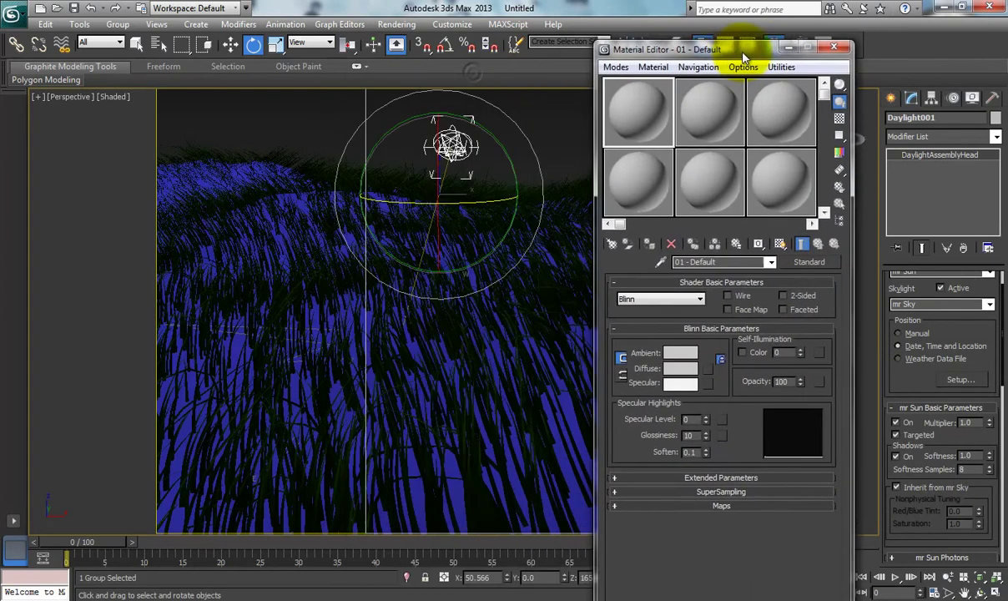
key("8")
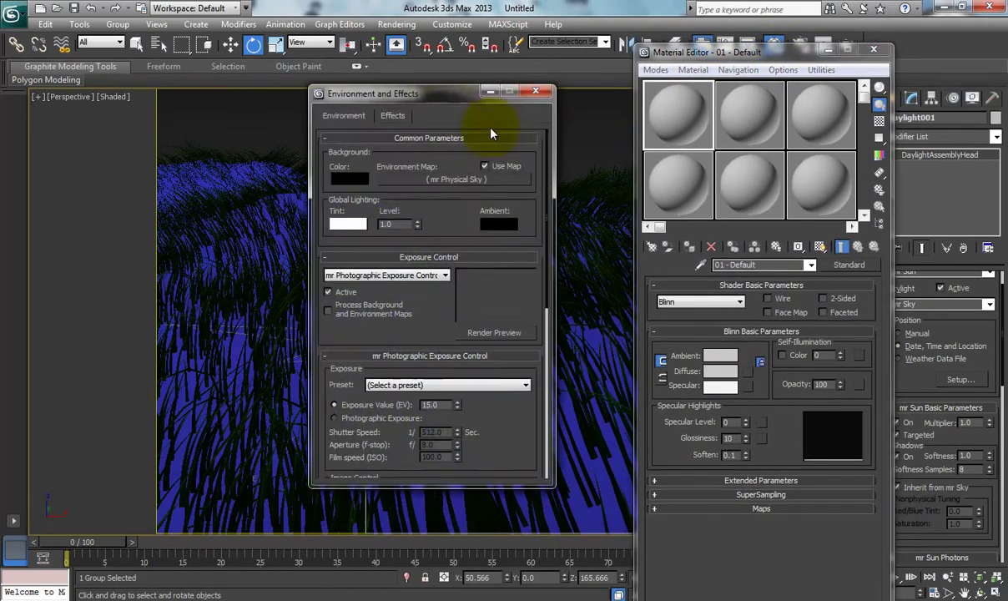
mouse_move(450, 179)
left_mouse_down()
mouse_move(684, 117)
mouse_move(686, 194)
left_mouse_up()
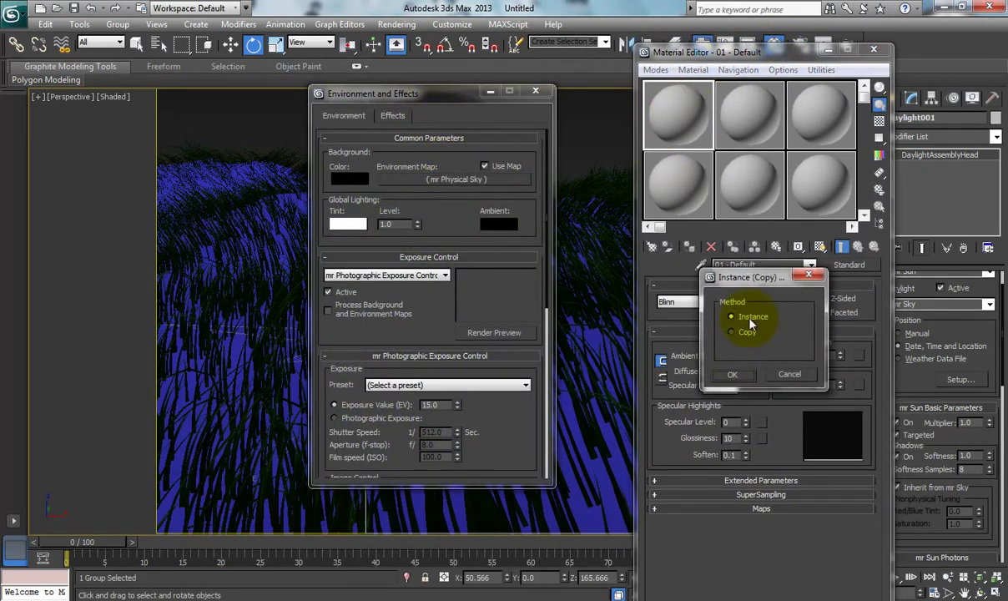
left_click(737, 378)
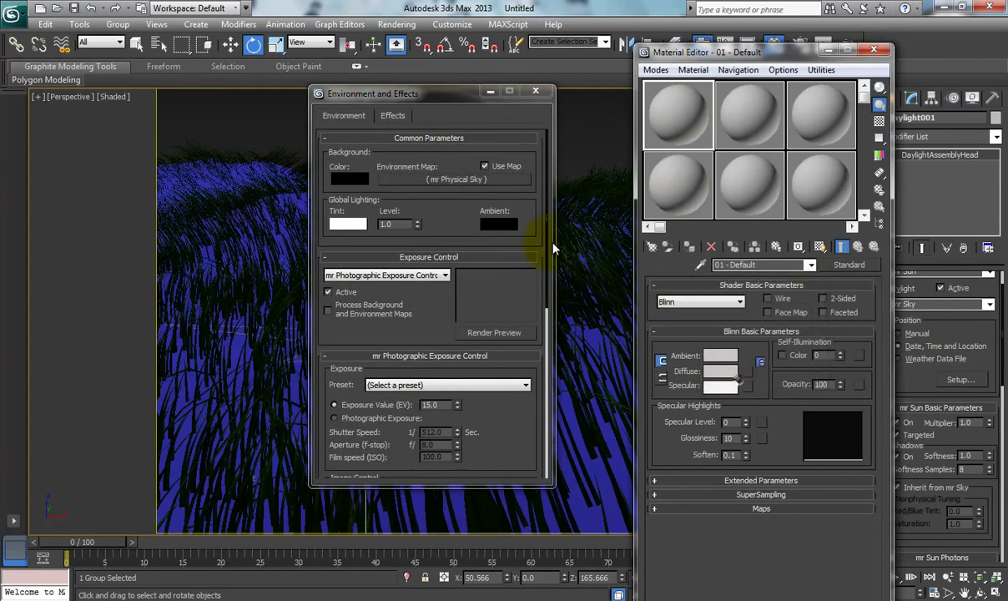
left_click(540, 93)
left_click(664, 353)
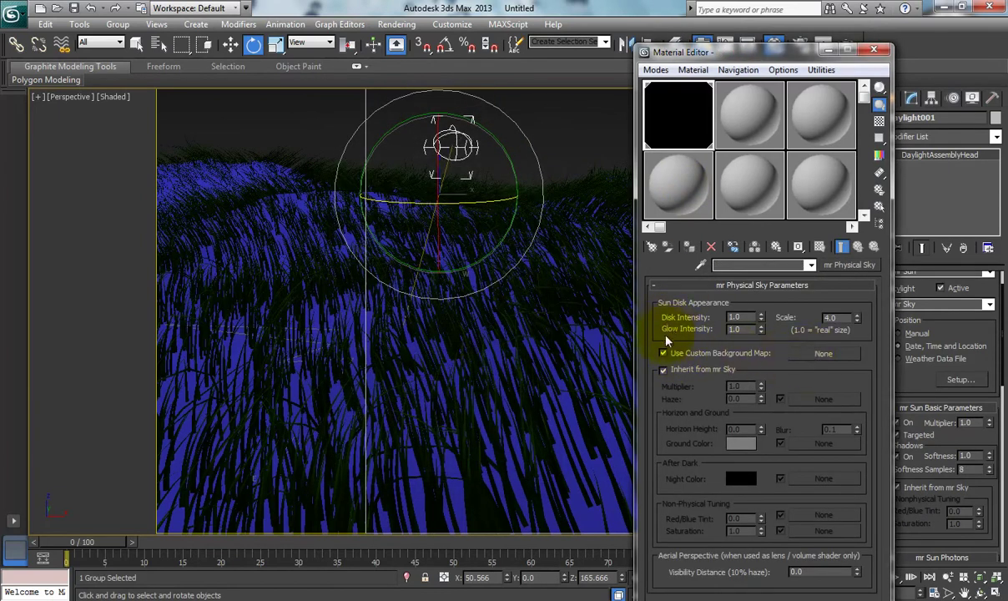
left_click(823, 356)
Choose Bitmap as the background map and load sky_clouds2.JPG from the drives.
left_click(422, 150)
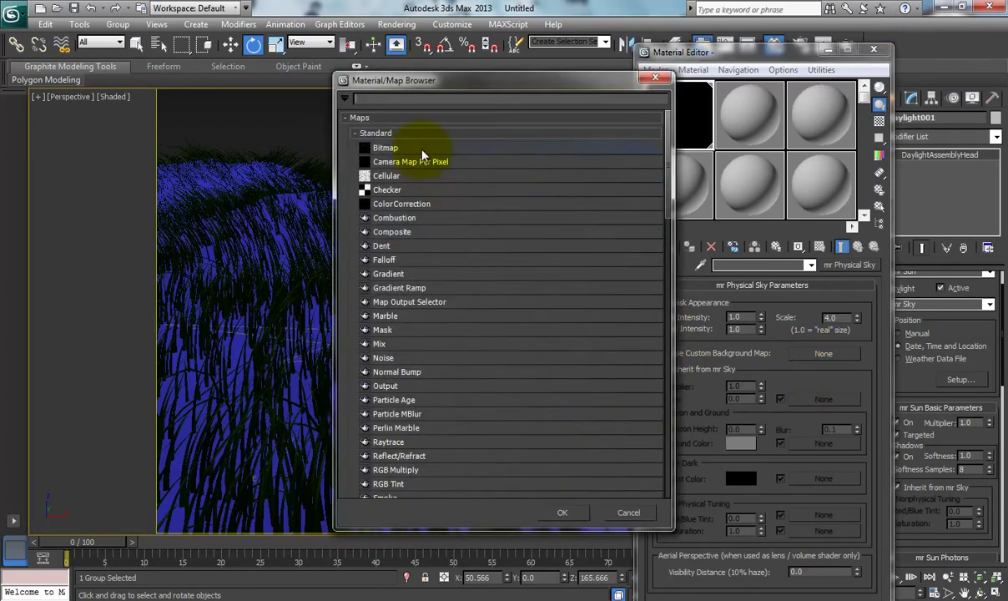
double_click(421, 151)
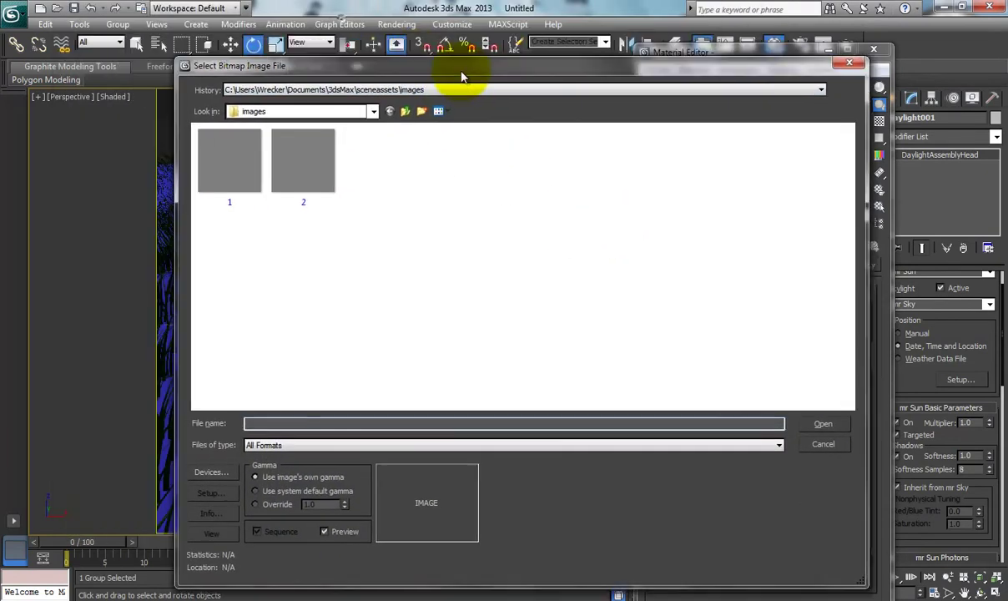
left_click_drag(341, 20, 505, 84)
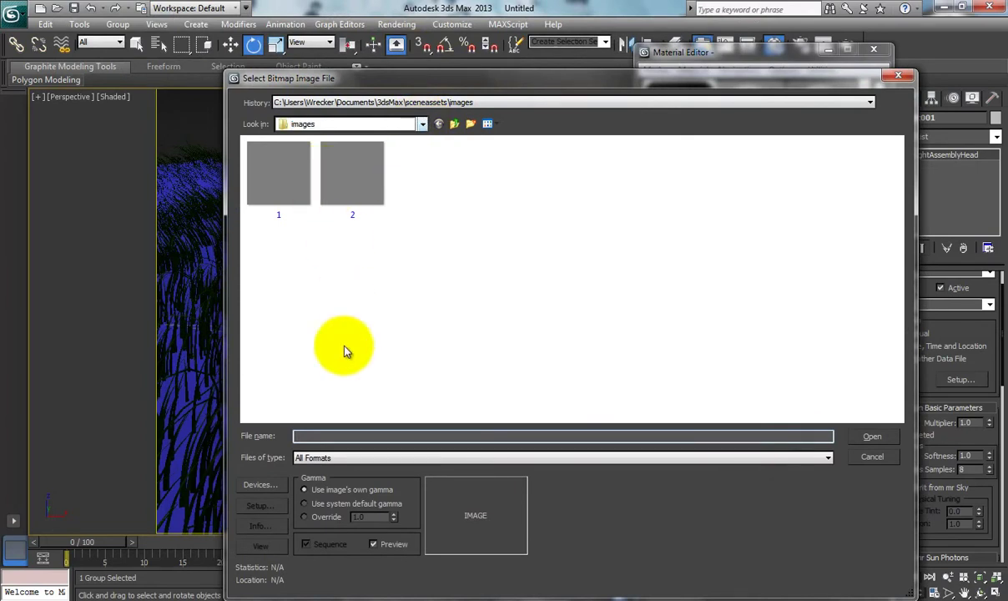
left_click(422, 124)
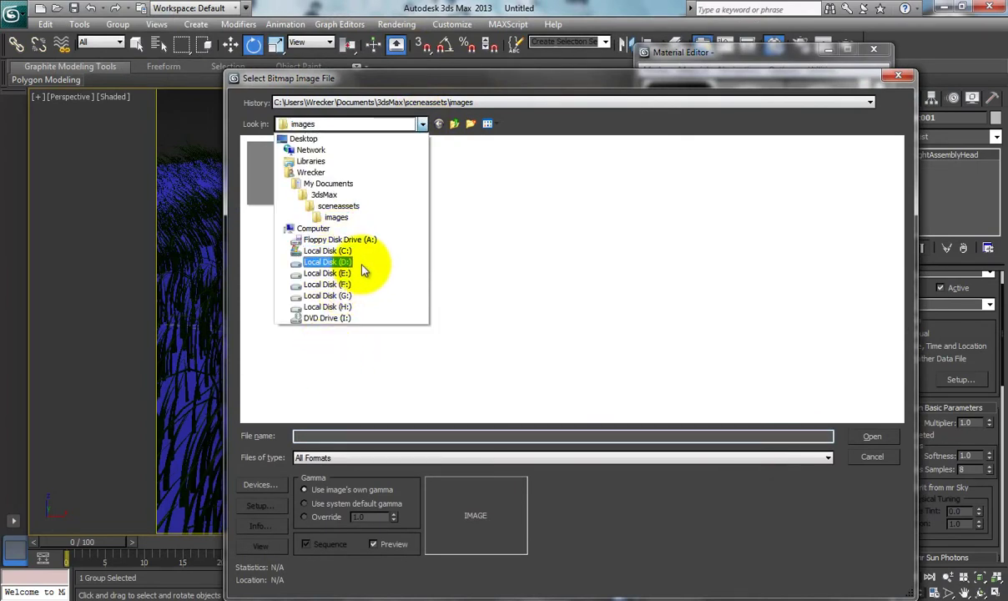
left_click(354, 297)
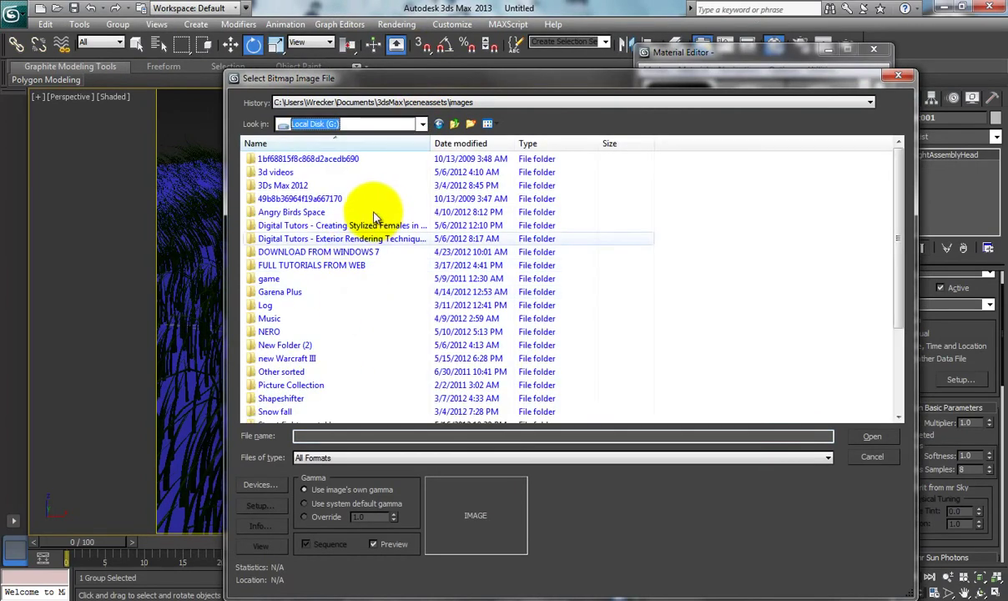
left_click(307, 332)
scroll(336, 305, "down", 3)
scroll(333, 314, "up", 3)
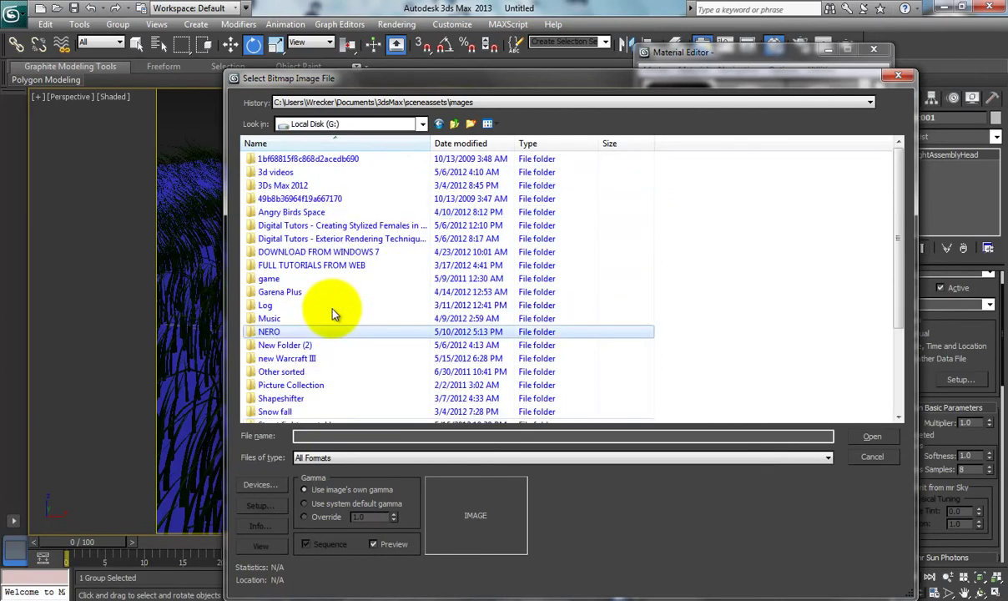
left_click(421, 124)
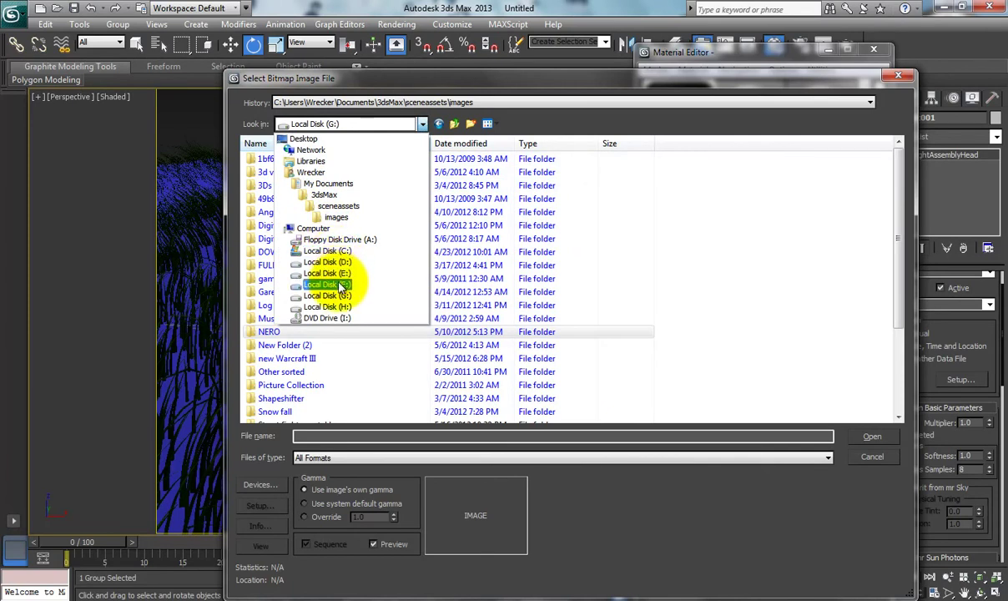
left_click(334, 285)
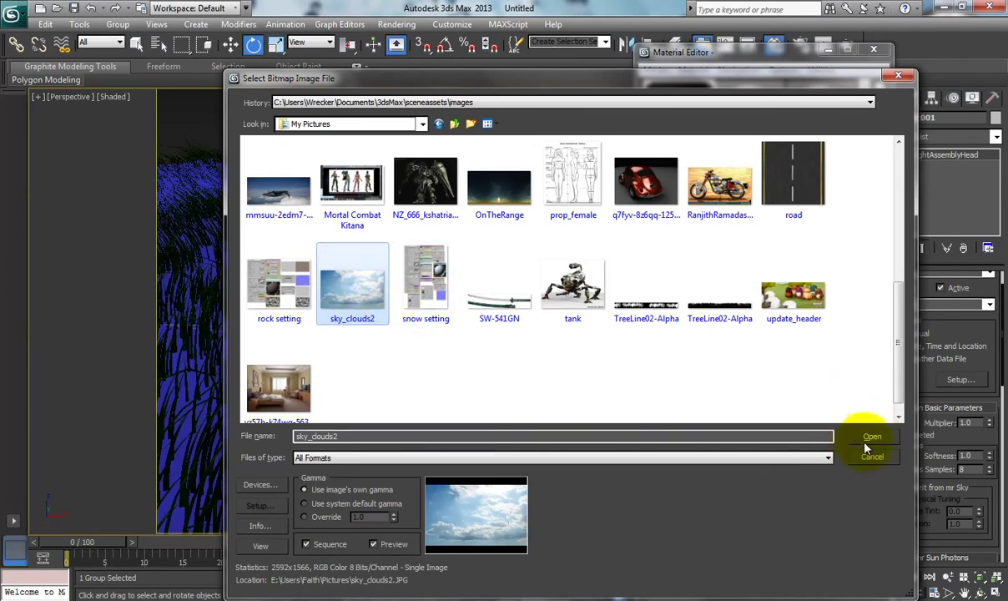
left_click(871, 436)
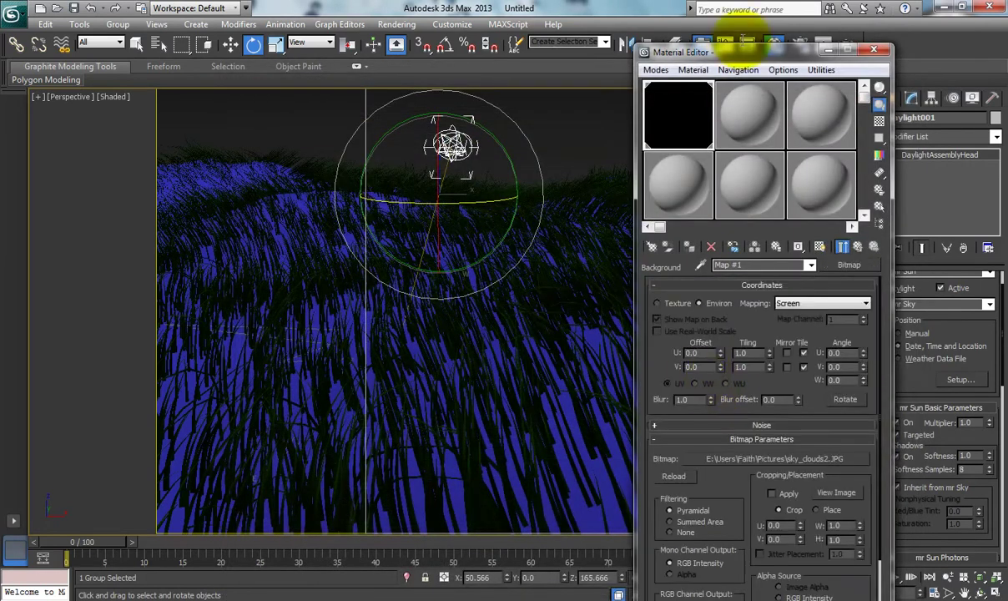
Region-render the Perspective view showing clouds above the grass, then close the frame window.
left_click_drag(749, 59, 729, 74)
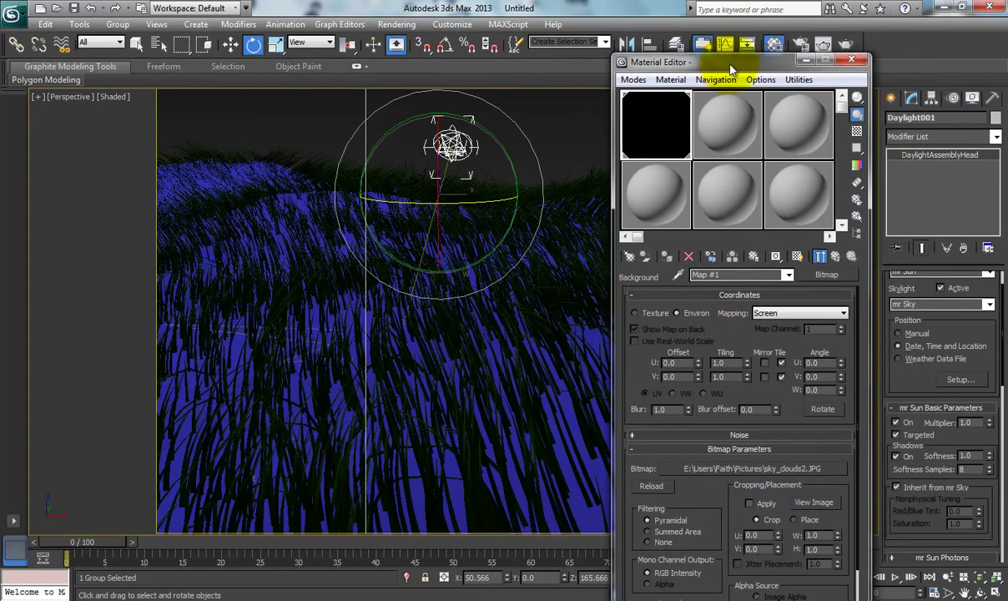
left_click(845, 50)
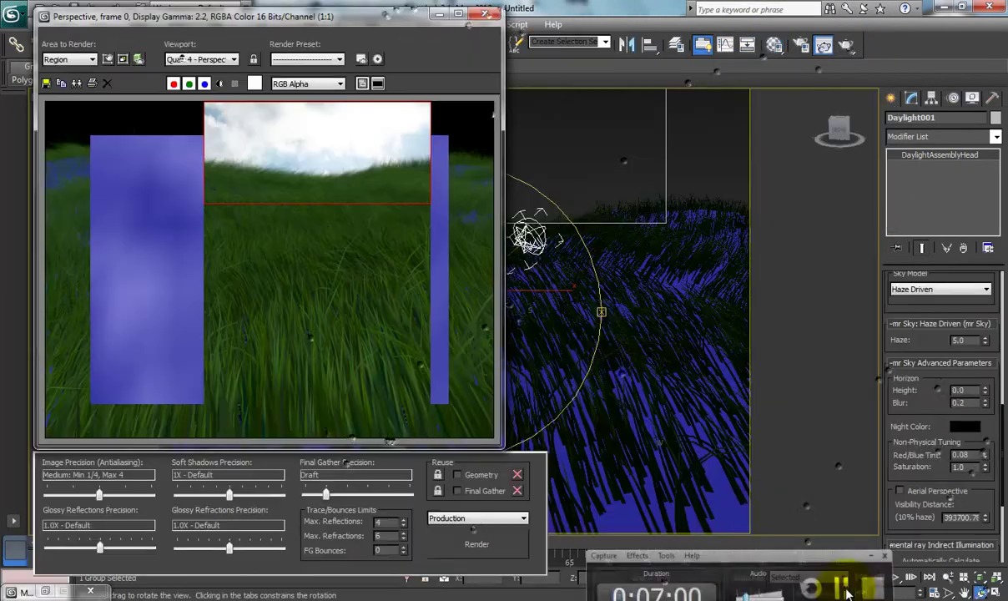
left_click_drag(384, 21, 433, 29)
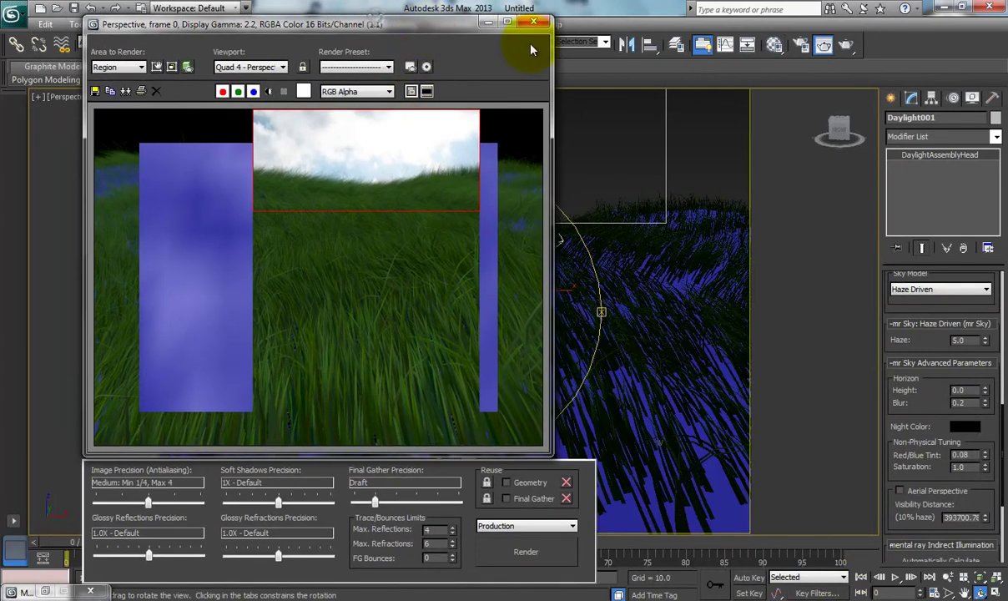
left_click(541, 21)
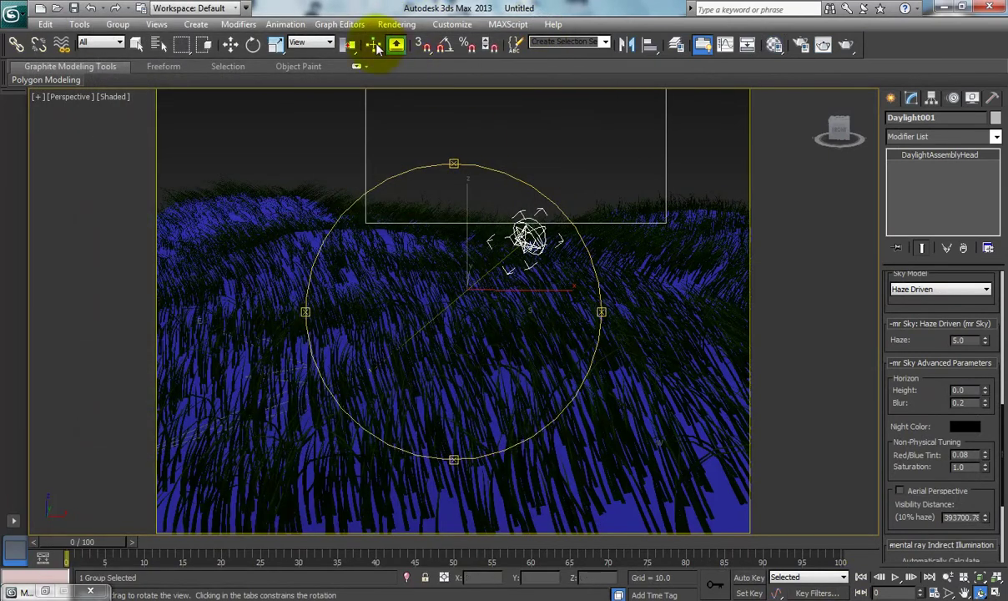
Select Plane001 and make material slot 2 an Arch & Design material.
left_click(137, 44)
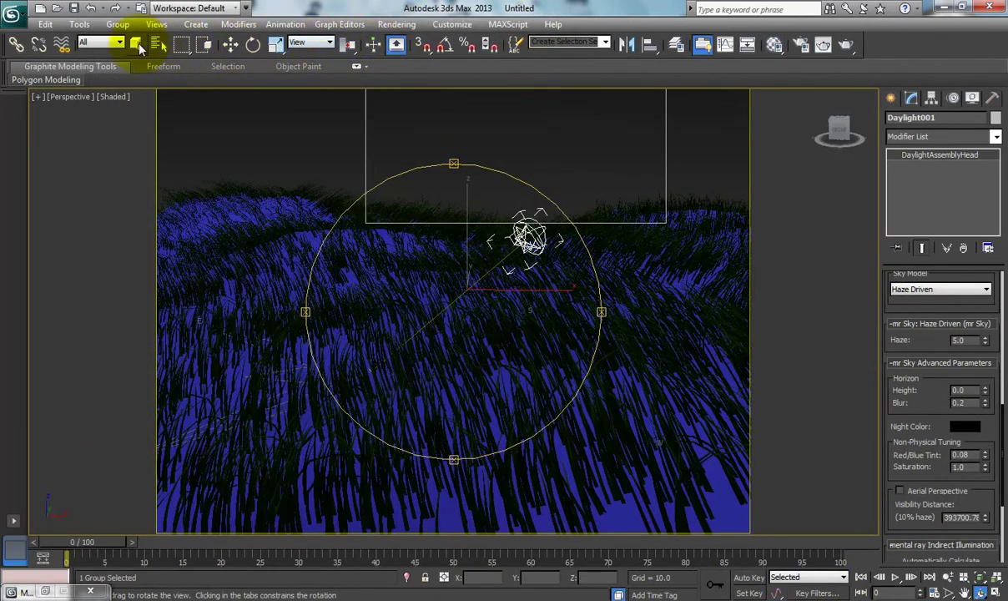
left_click(386, 489)
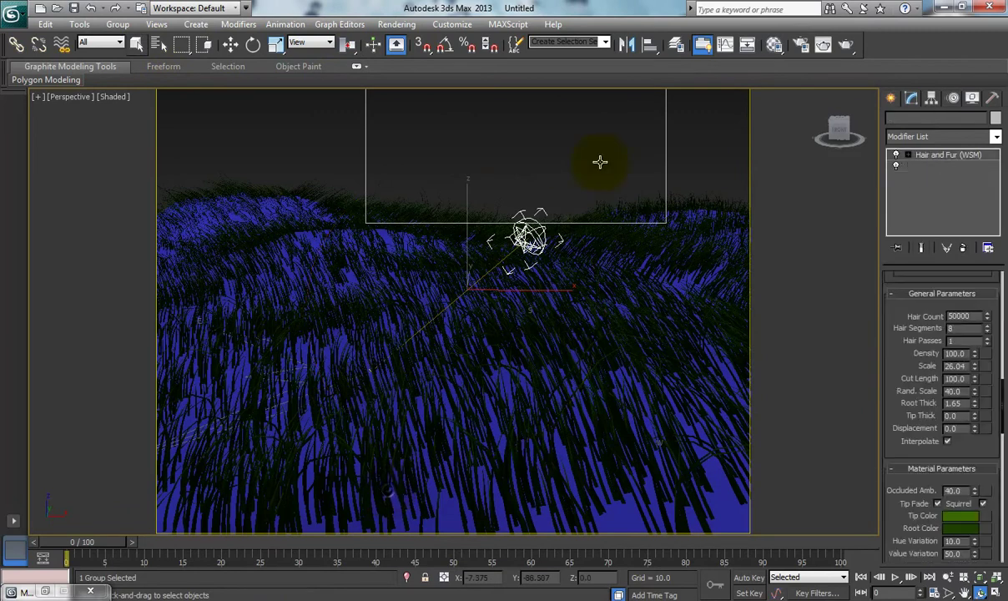
left_click(774, 44)
left_click_drag(691, 70, 667, 52)
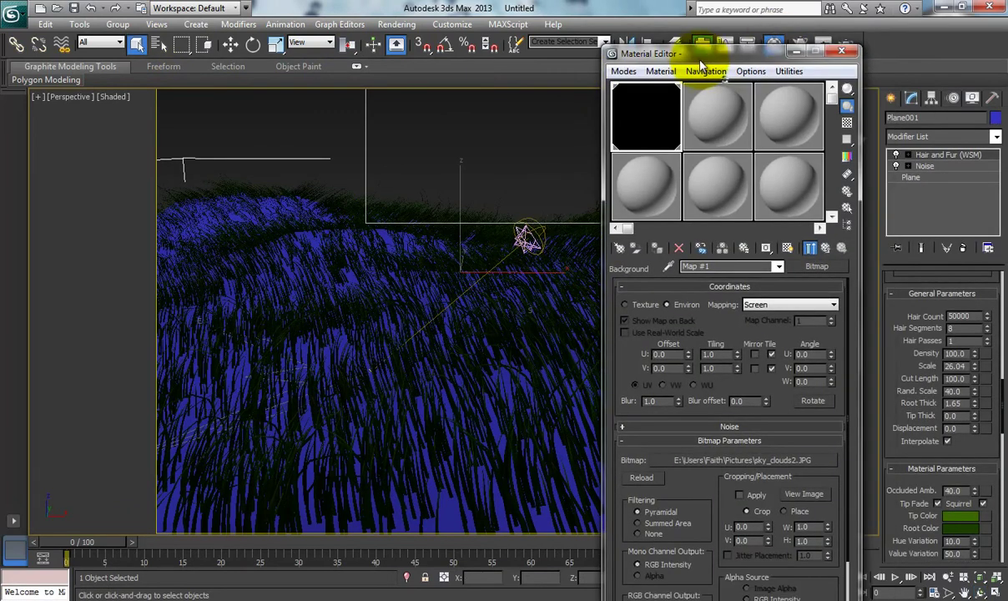
left_click_drag(728, 55, 718, 50)
left_click(680, 104)
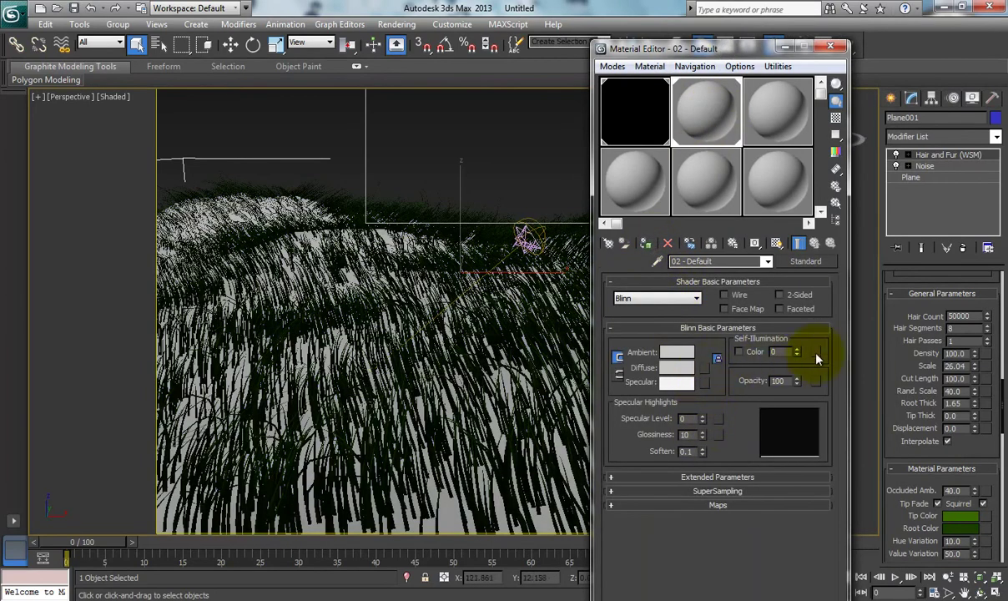
left_click_drag(694, 50, 703, 25)
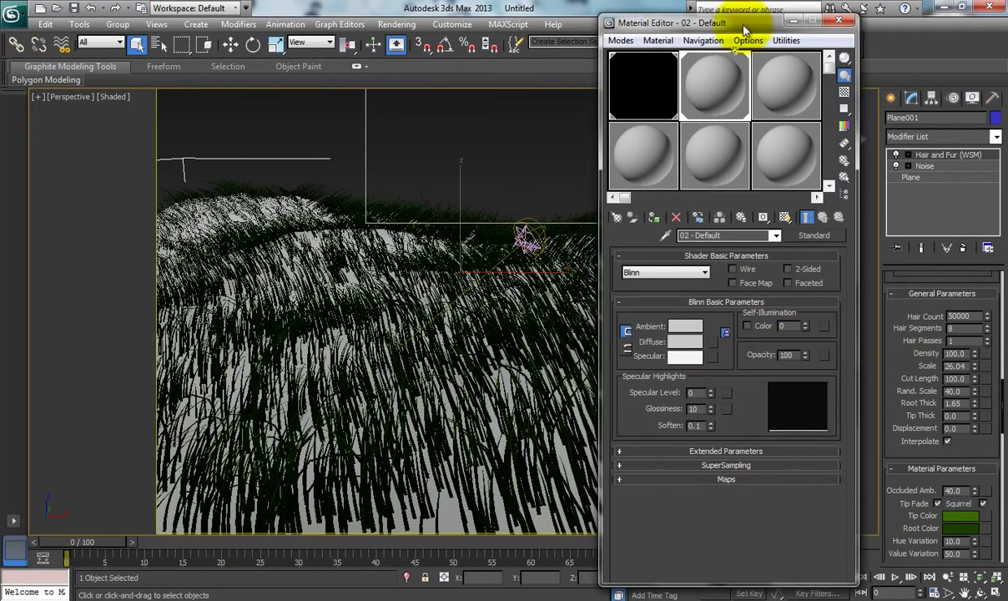
left_click(821, 237)
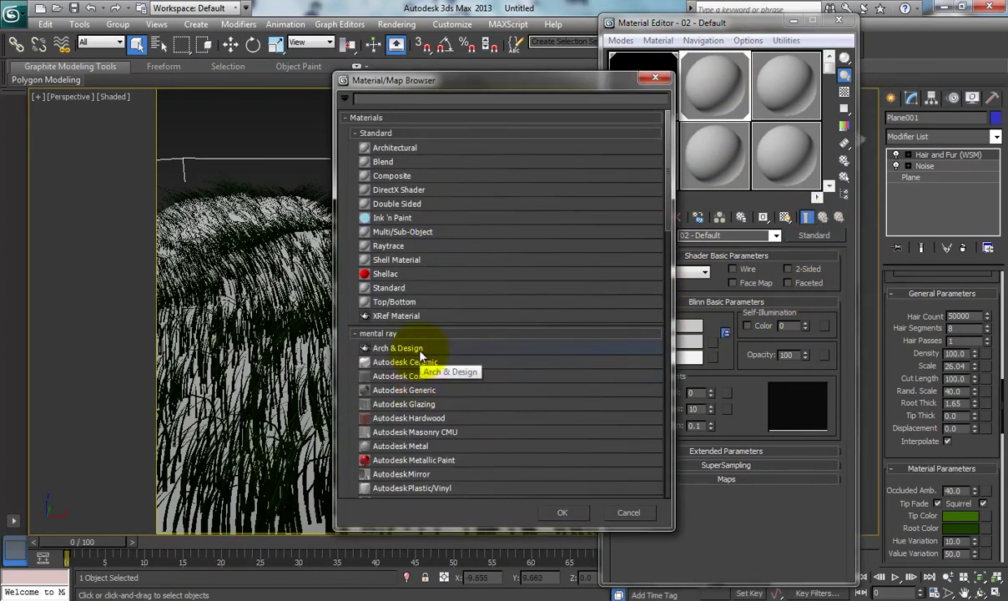
double_click(409, 347)
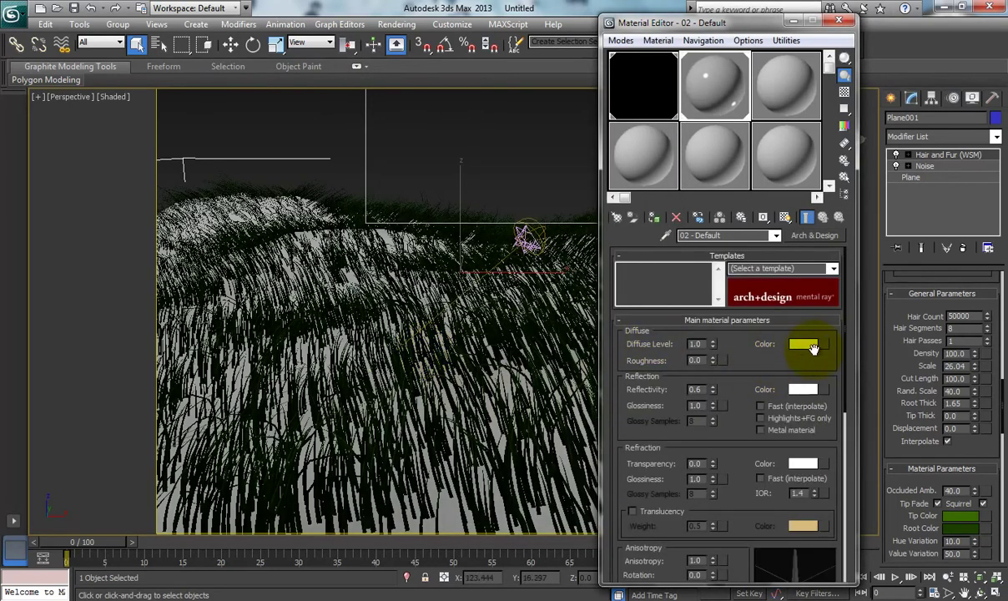
Add a Bitmap map to the Diffuse colour and browse to the F:\3dsmax folder.
left_click(827, 343)
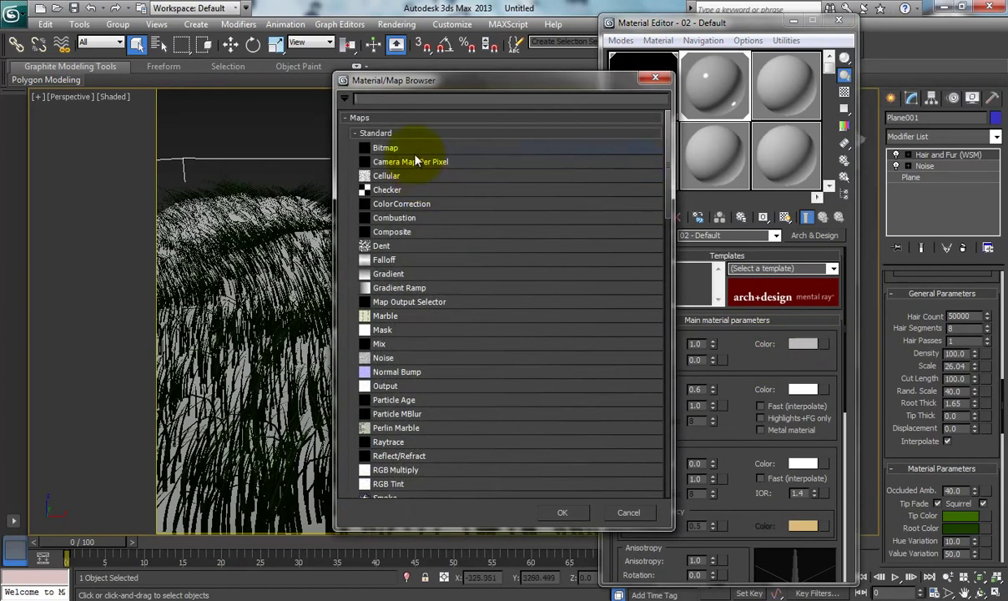
double_click(415, 148)
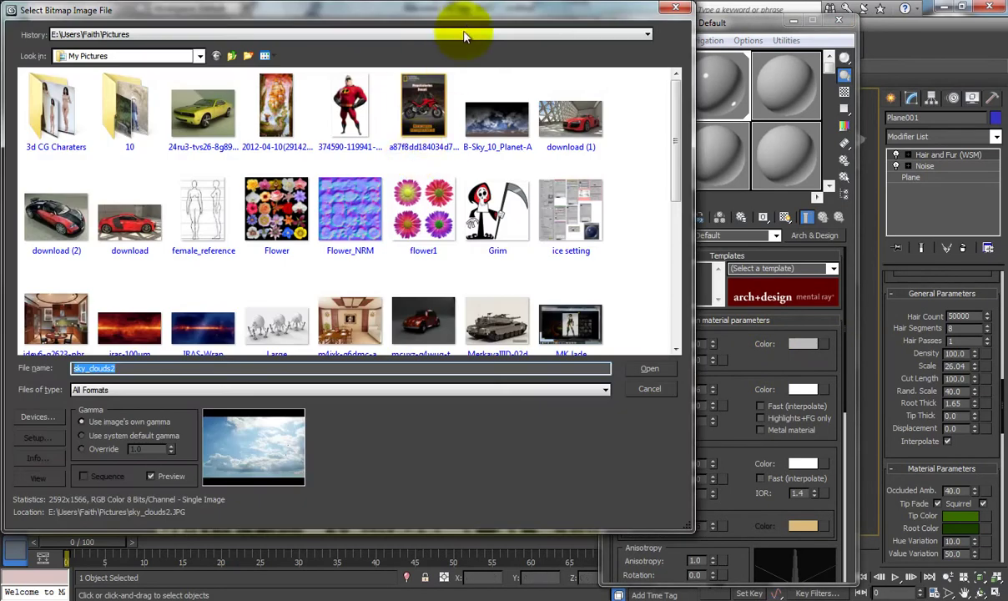
left_click_drag(461, 10, 477, 19)
left_click_drag(687, 156, 675, 214)
left_click(216, 65)
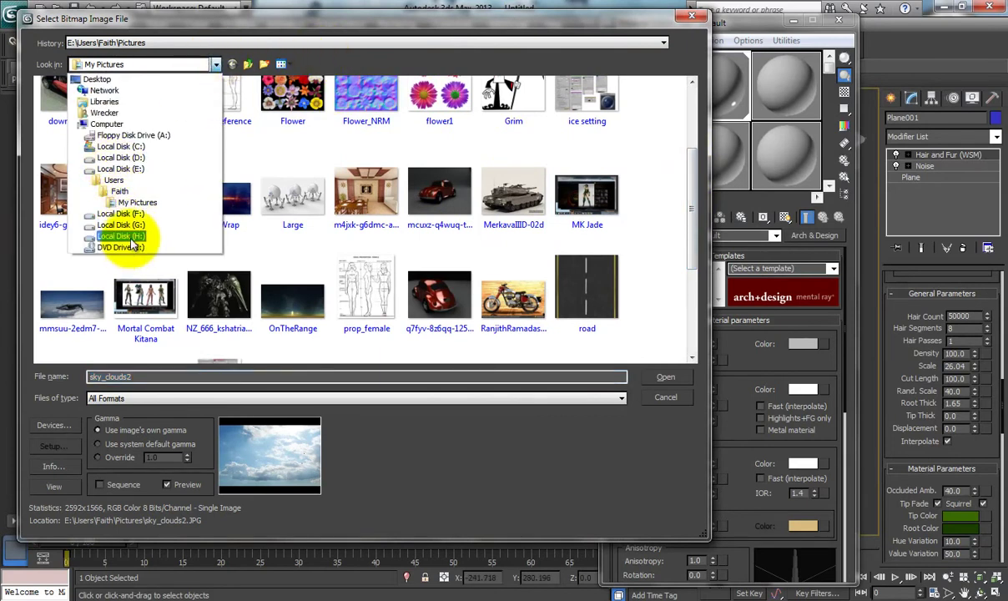
left_click(132, 237)
left_click(216, 64)
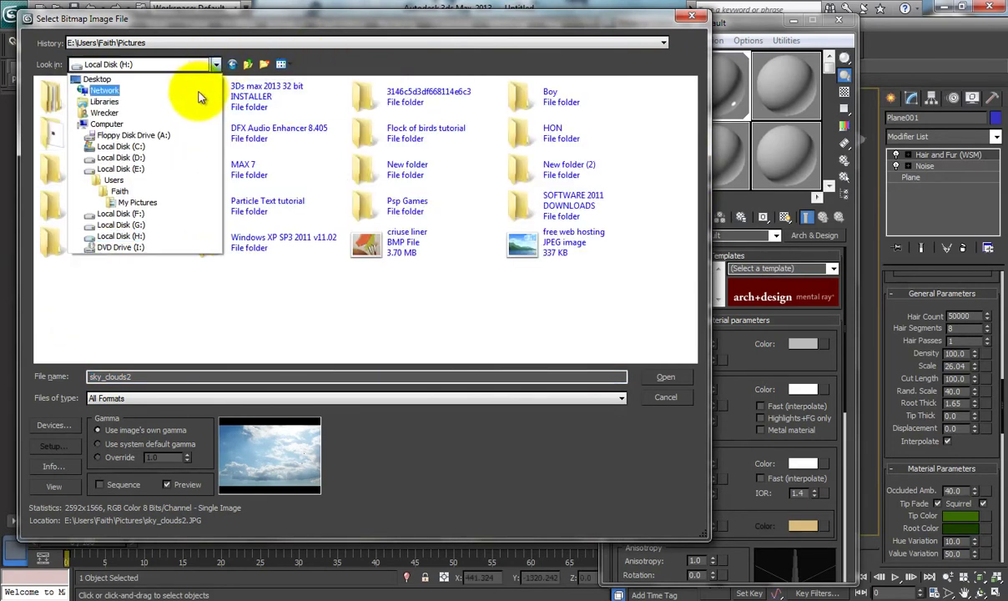
left_click(129, 215)
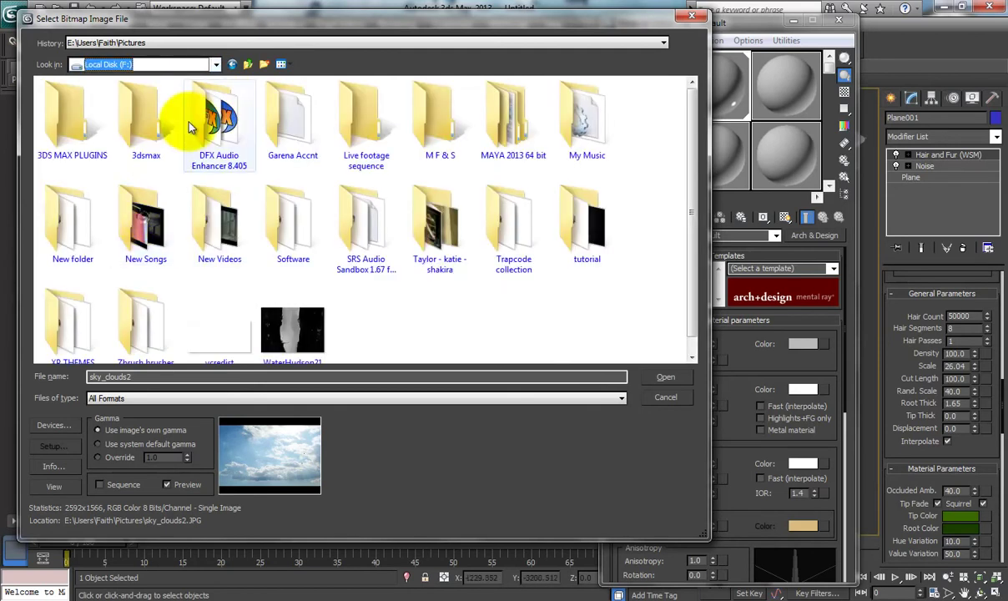
left_click_drag(399, 18, 467, 17)
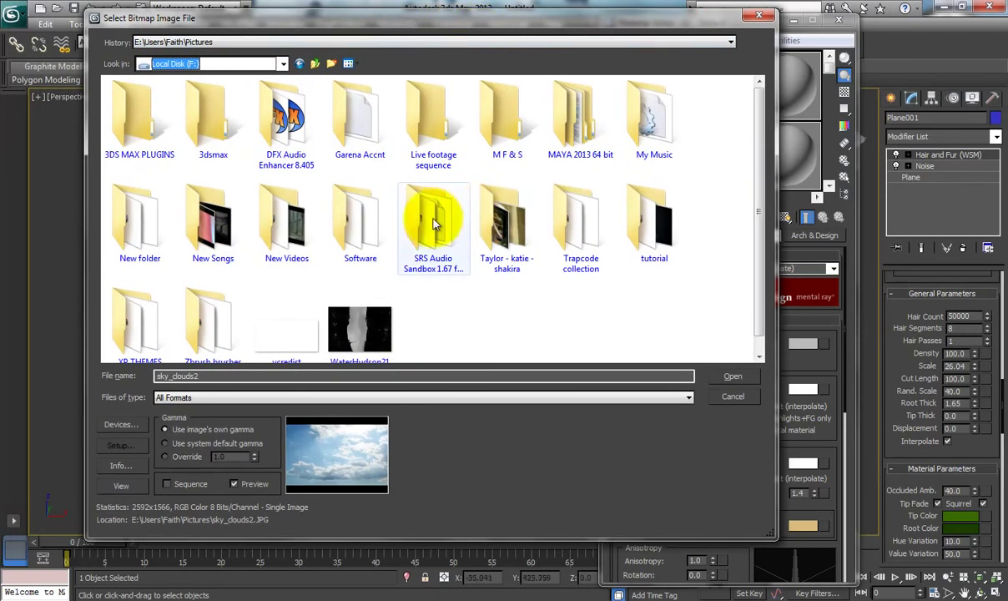
left_click(434, 221)
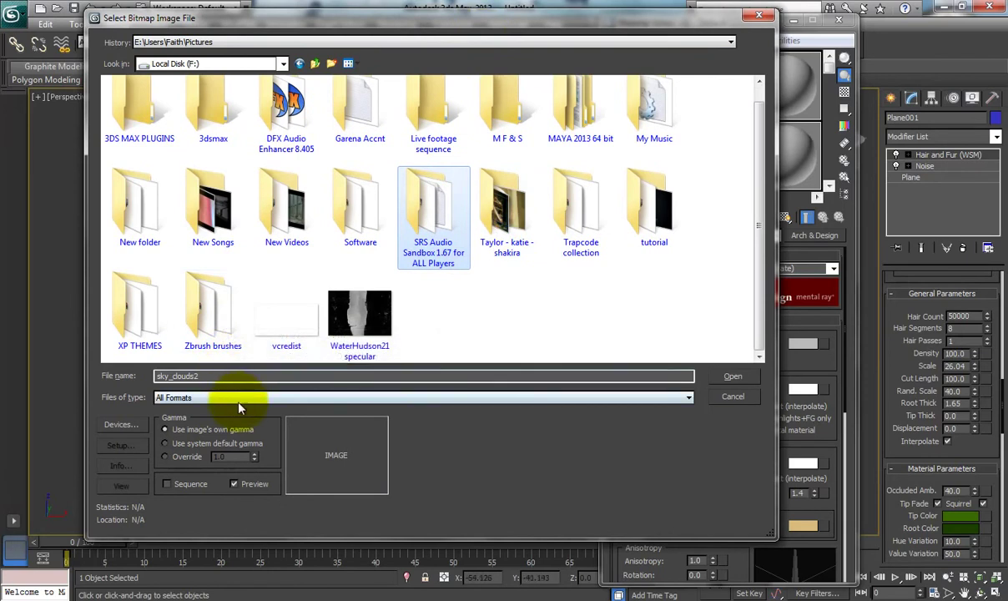
scroll(334, 265, "up", 1)
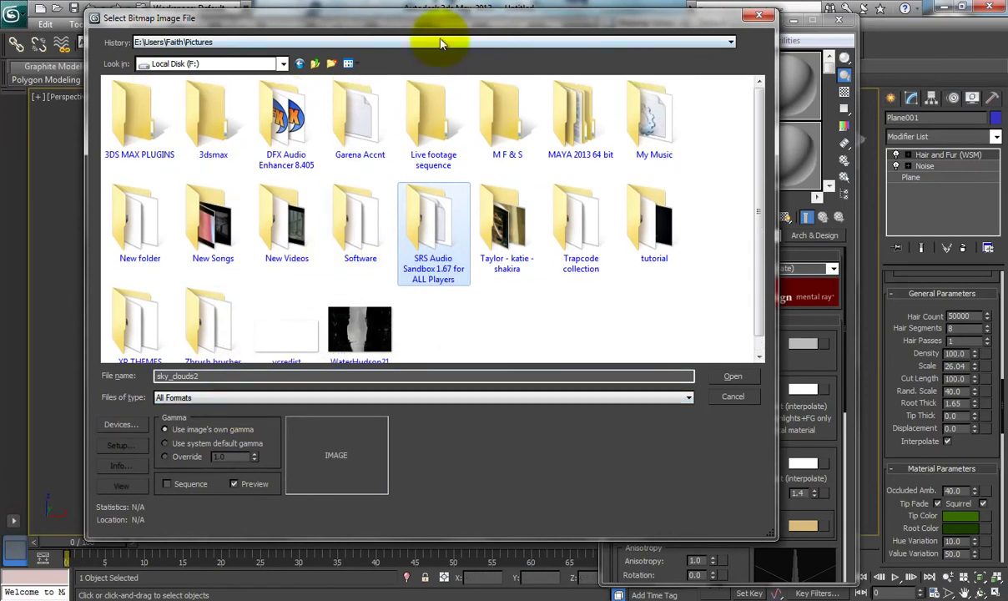
double_click(213, 137)
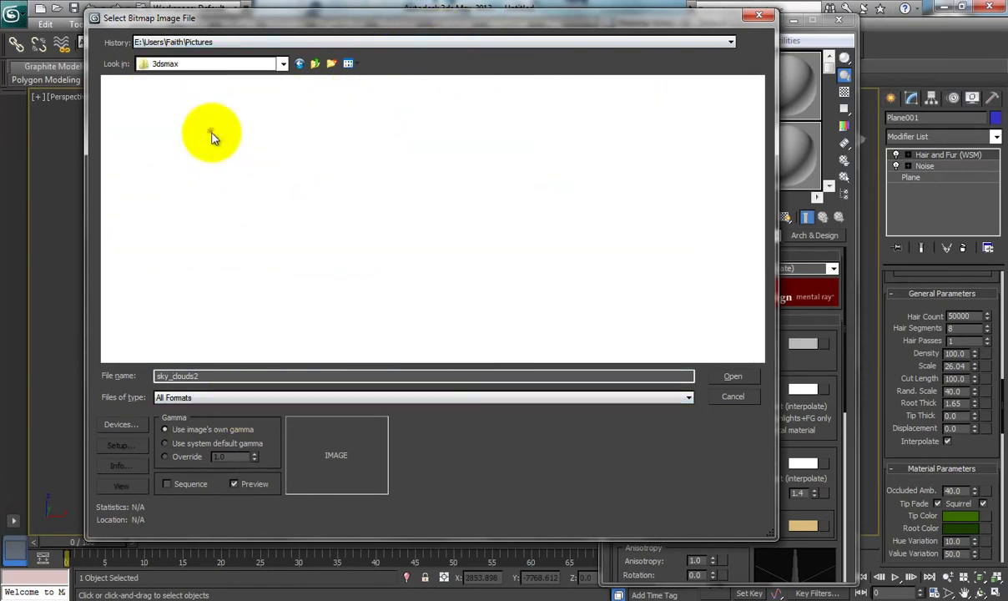
Load P1012591.jpg from the Grass Texture folder as the diffuse bitmap.
left_click_drag(416, 18, 445, 20)
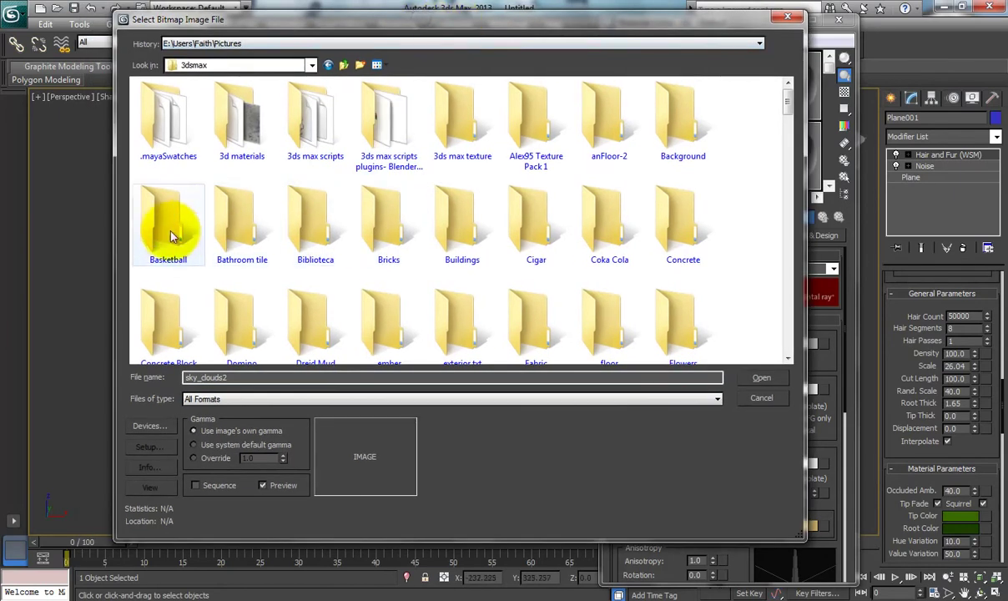
scroll(158, 227, "down", 3)
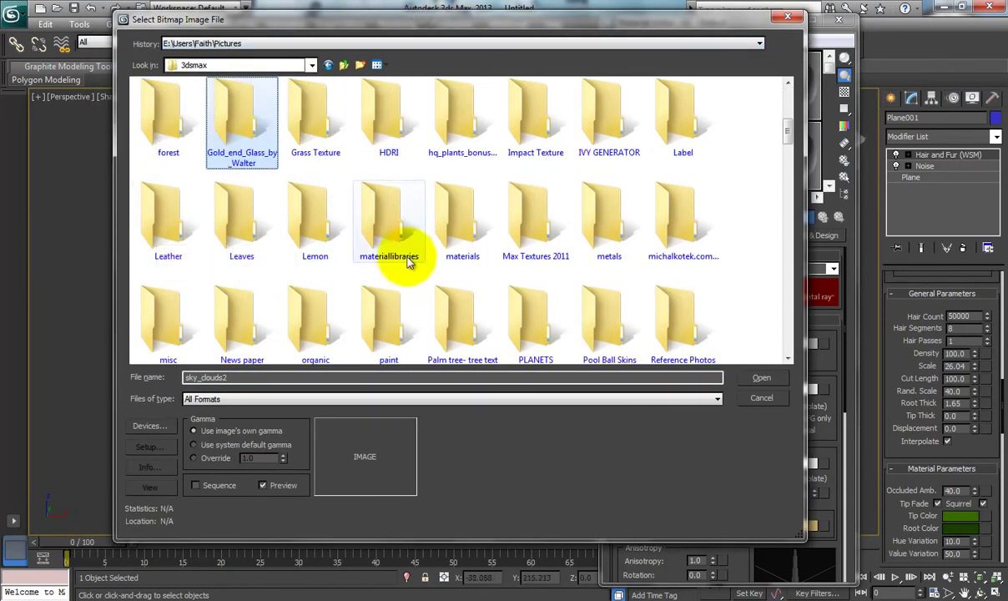
double_click(322, 156)
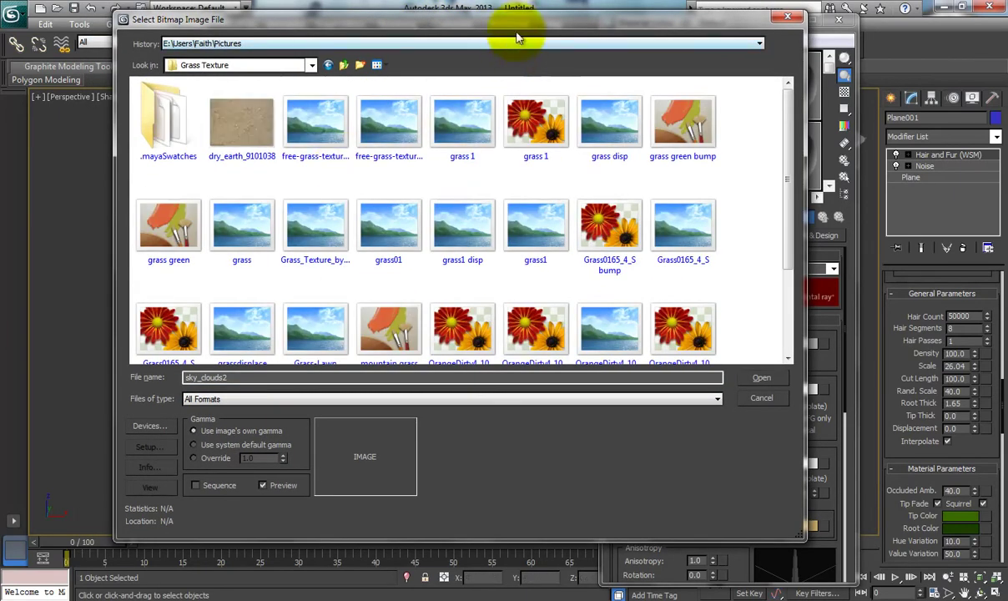
left_click_drag(519, 29, 538, 25)
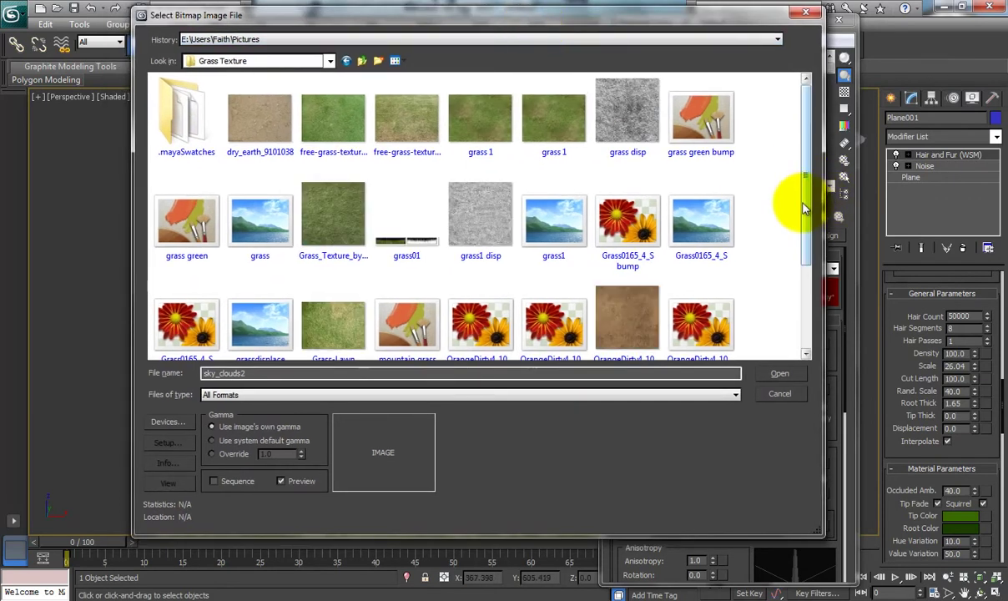
left_click_drag(802, 217, 798, 340)
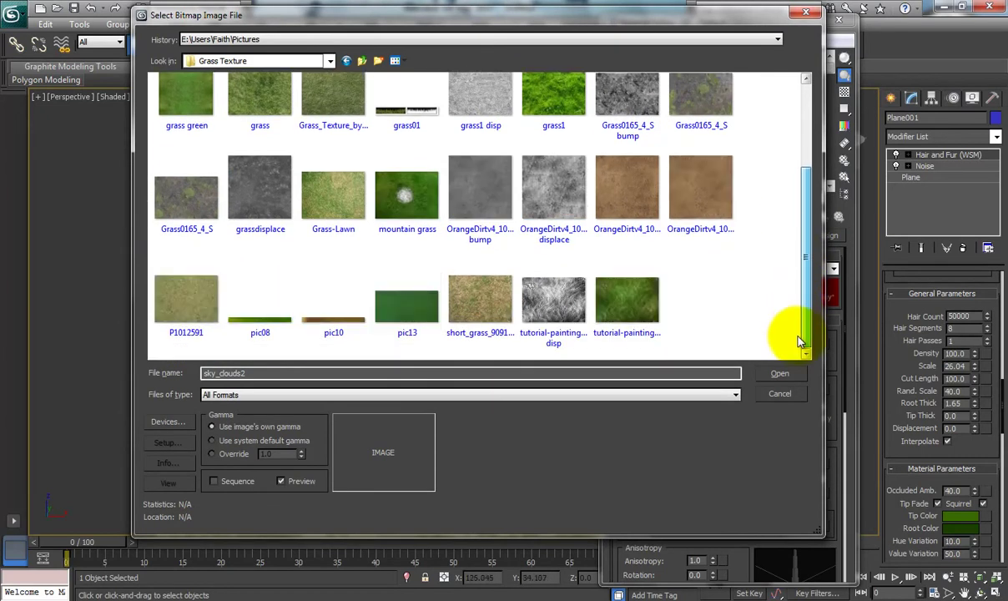
left_click(177, 279)
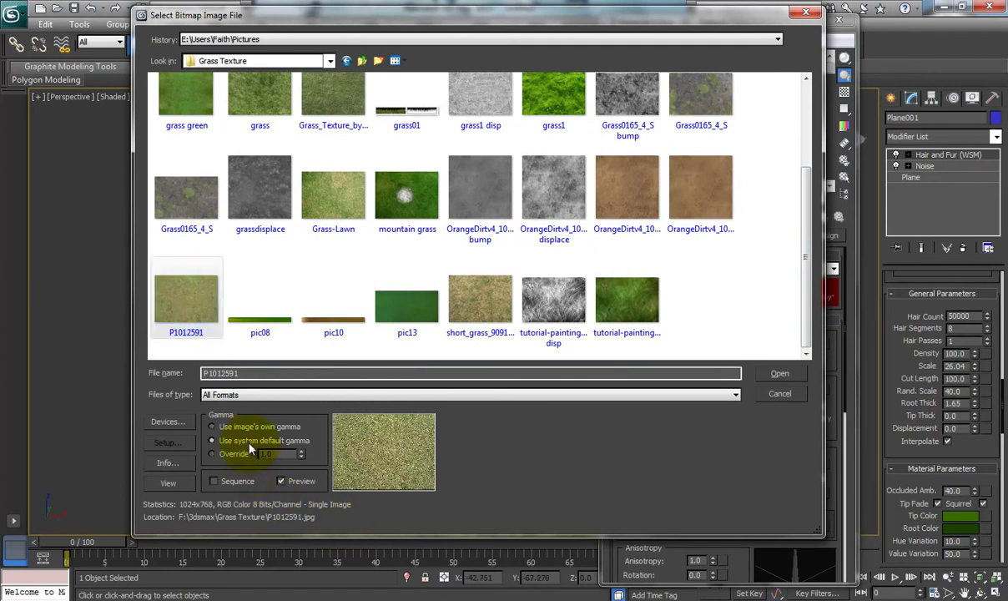
left_click(778, 374)
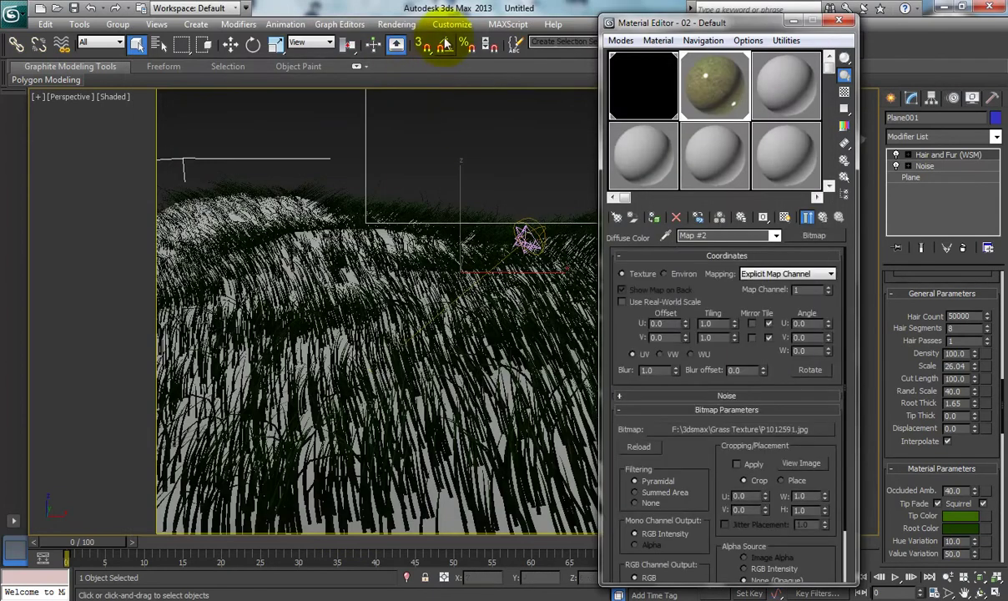
Set Output Gamma to 1.0 in the Gamma and LUT preferences and apply it.
left_click(460, 33)
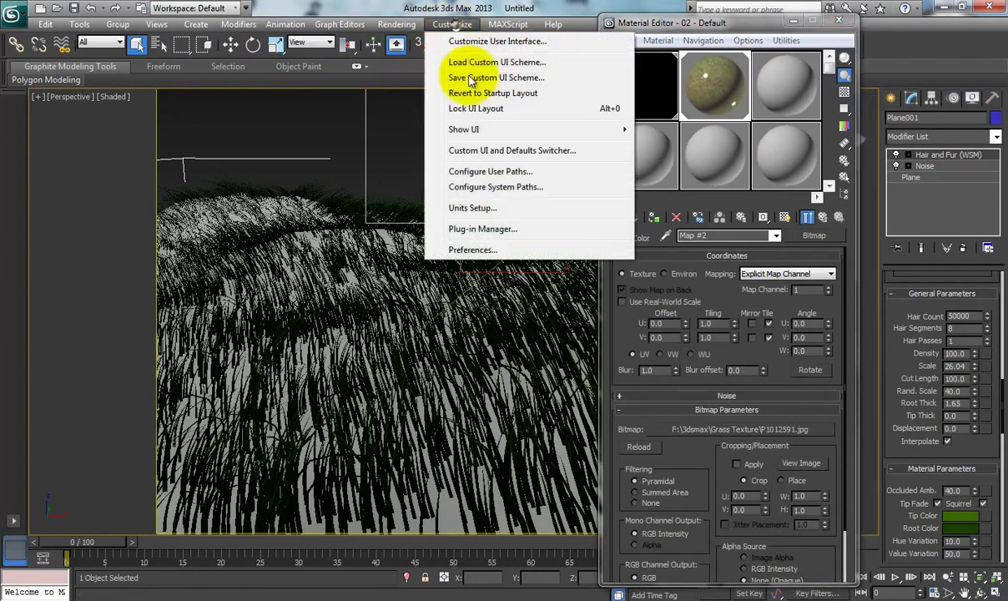
left_click(472, 248)
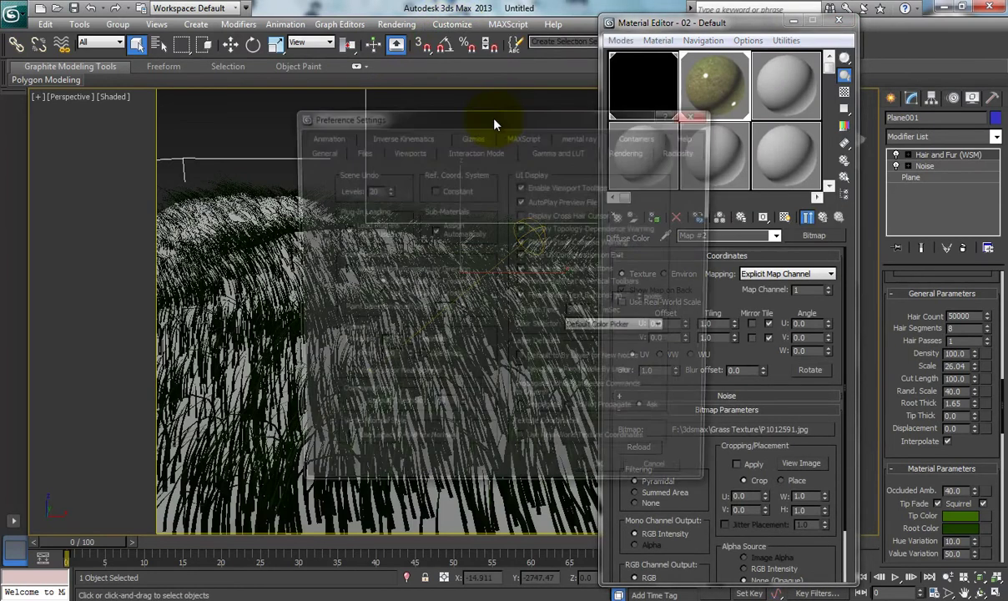
left_click(562, 155)
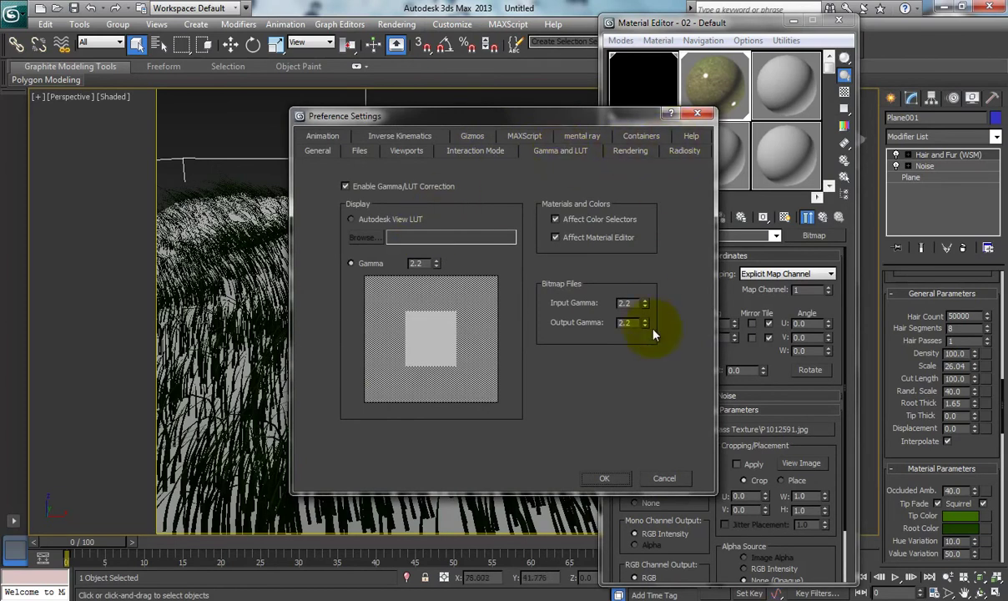
type("1.0")
key("Return")
left_click(605, 480)
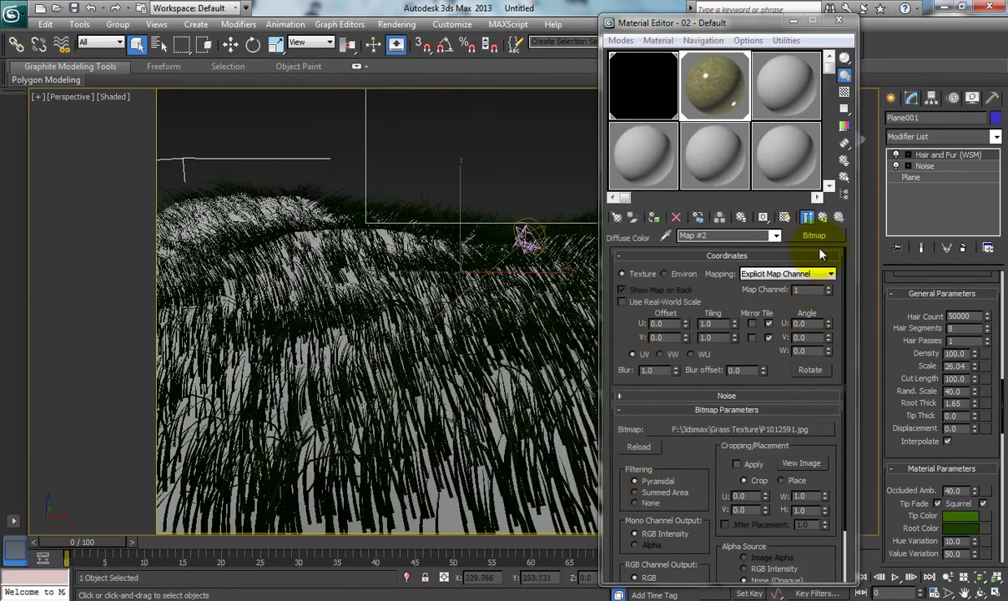
Reset the grass material's Reflectivity and Glossiness to zero.
left_click(821, 217)
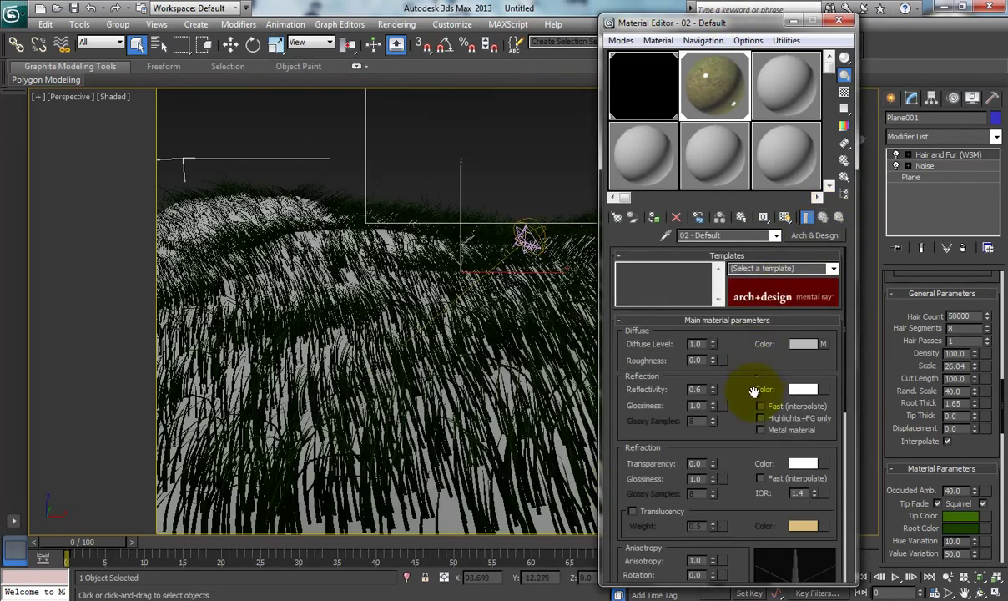
scroll(747, 389, "down", 3)
scroll(747, 393, "up", 2)
scroll(747, 393, "up", 1)
scroll(744, 410, "up", 1)
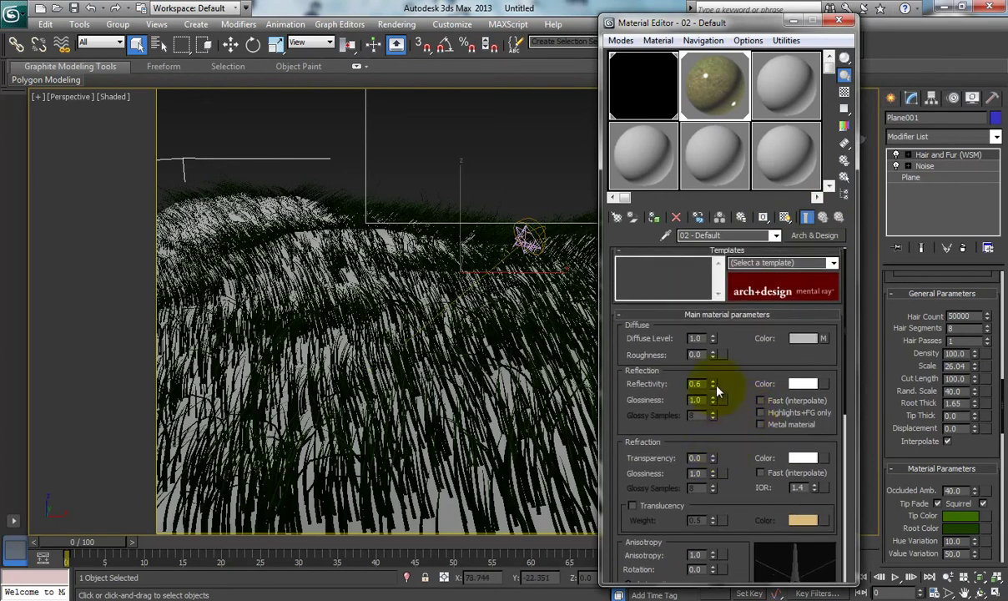
right_click(712, 384)
right_click(712, 399)
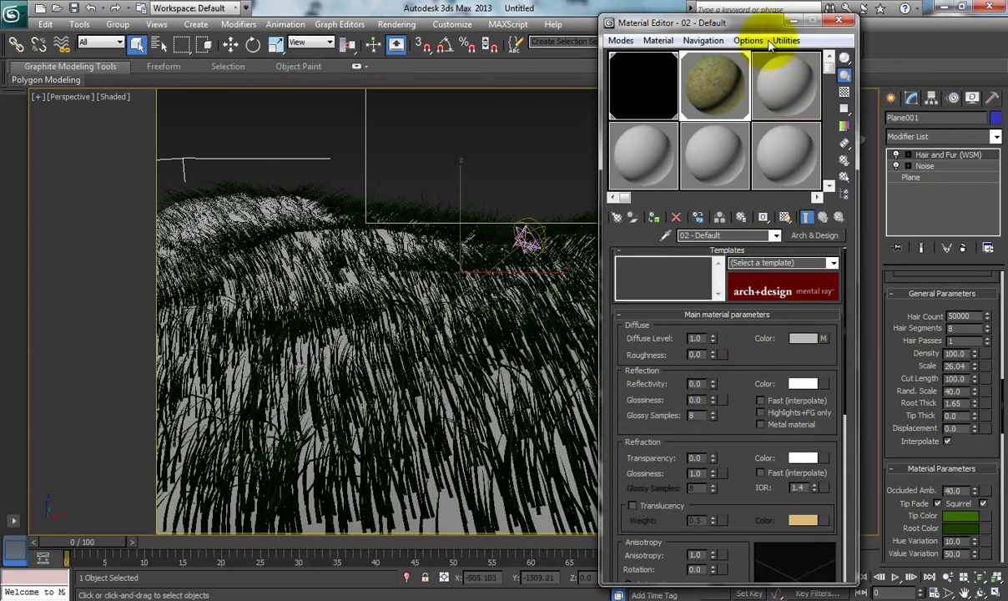
Show the grass texture on the ground in the viewport and open the diffuse bitmap's settings.
left_click_drag(692, 28, 715, 23)
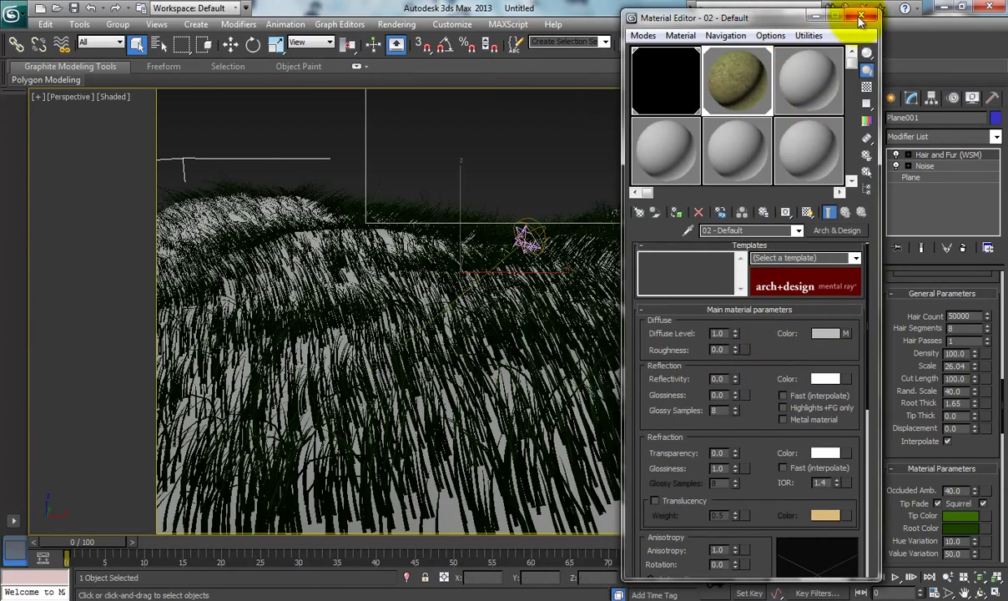
left_click(864, 17)
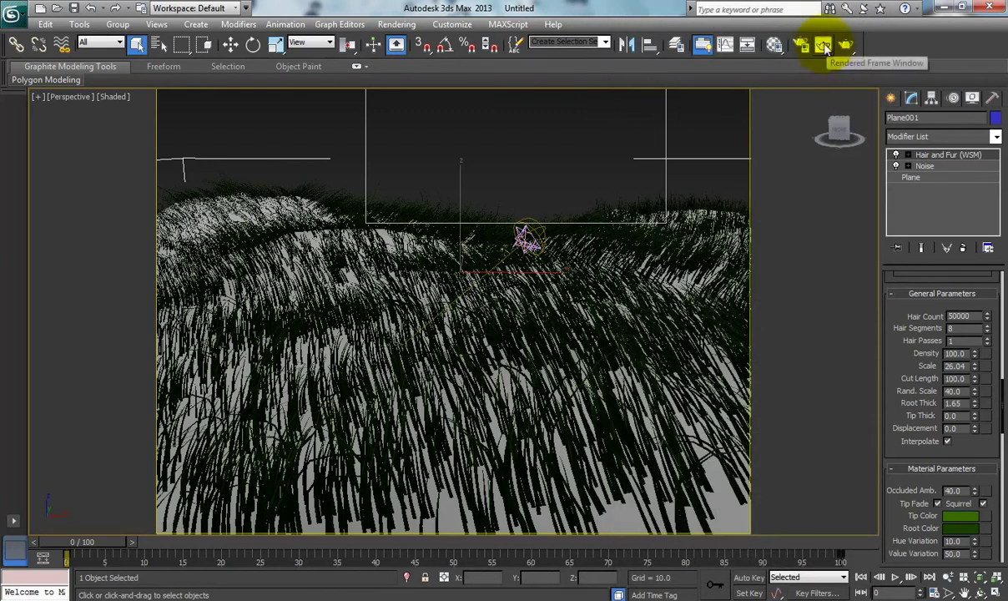
left_click(775, 44)
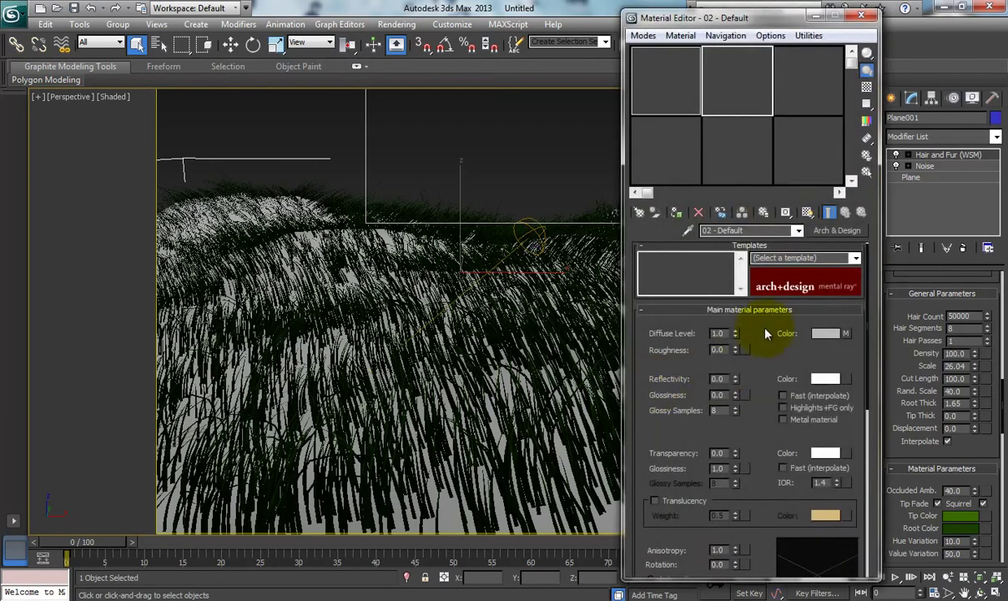
left_click(808, 213)
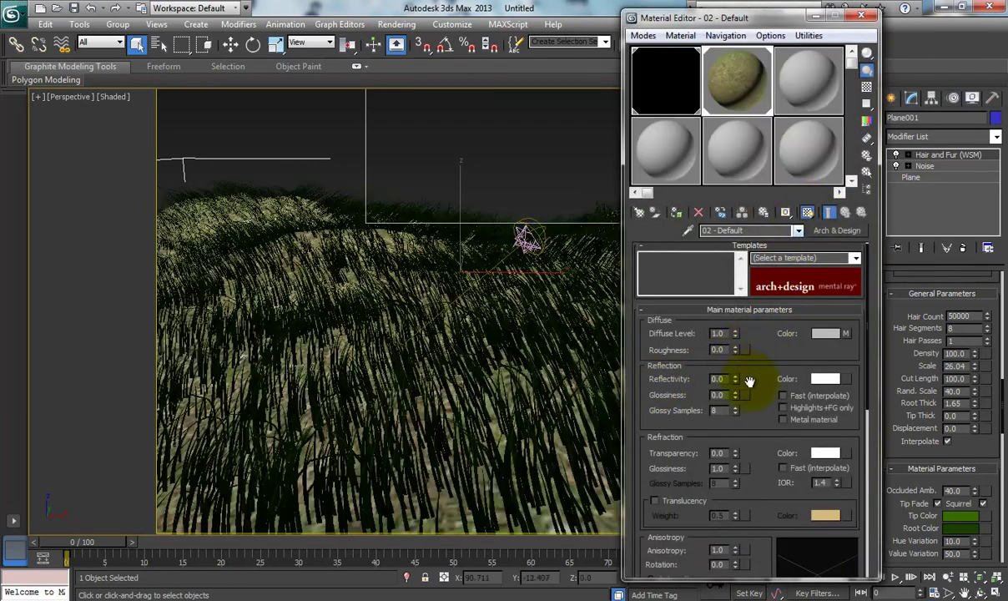
left_click_drag(759, 398, 760, 386)
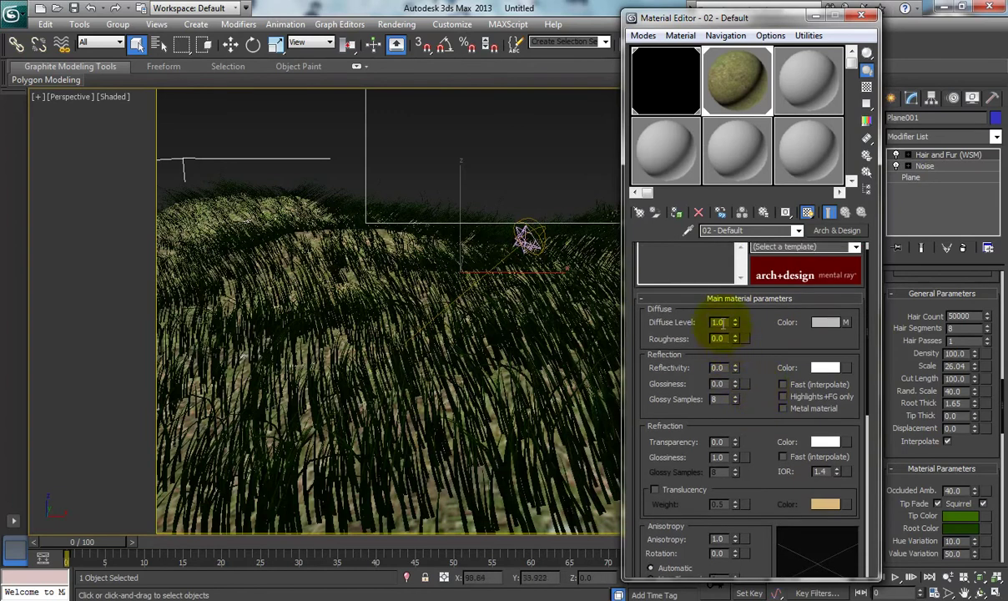
left_click(845, 323)
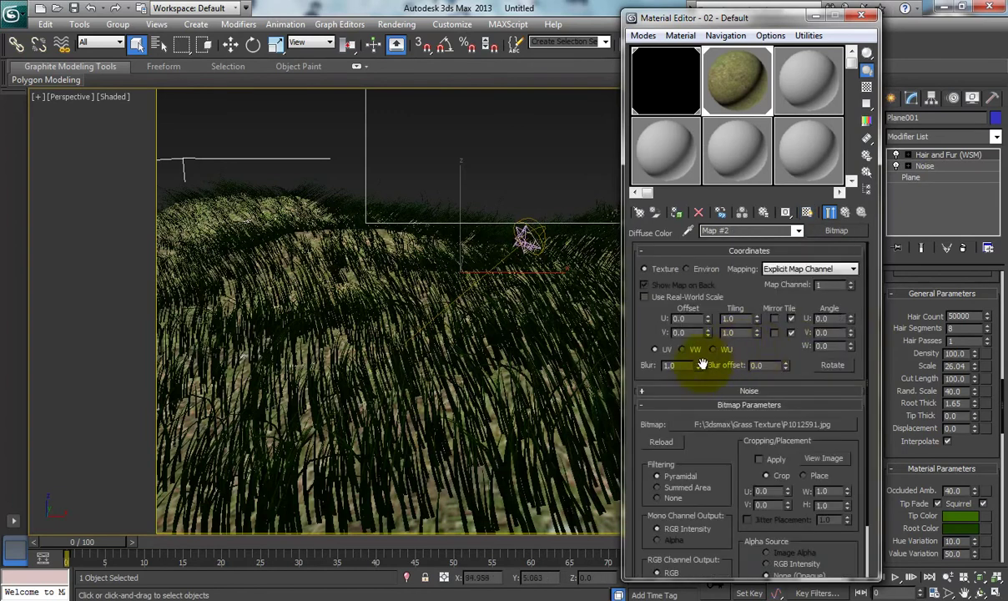
Set the grass bitmap's Blur to 0.01 and its U and V tiling to 10.
left_click_drag(699, 370, 699, 400)
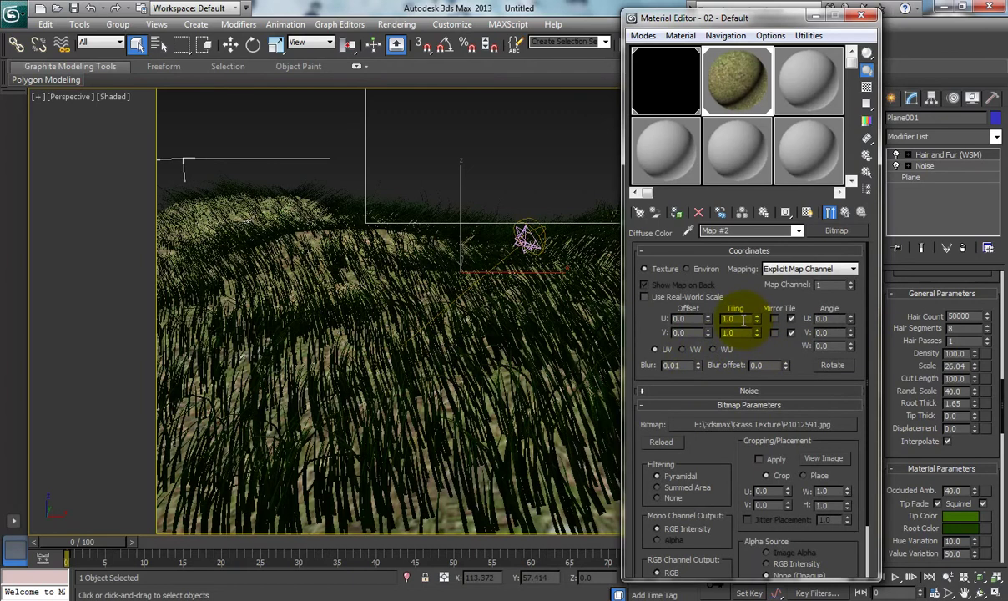
type("5")
key("Tab")
type("5")
key("Return")
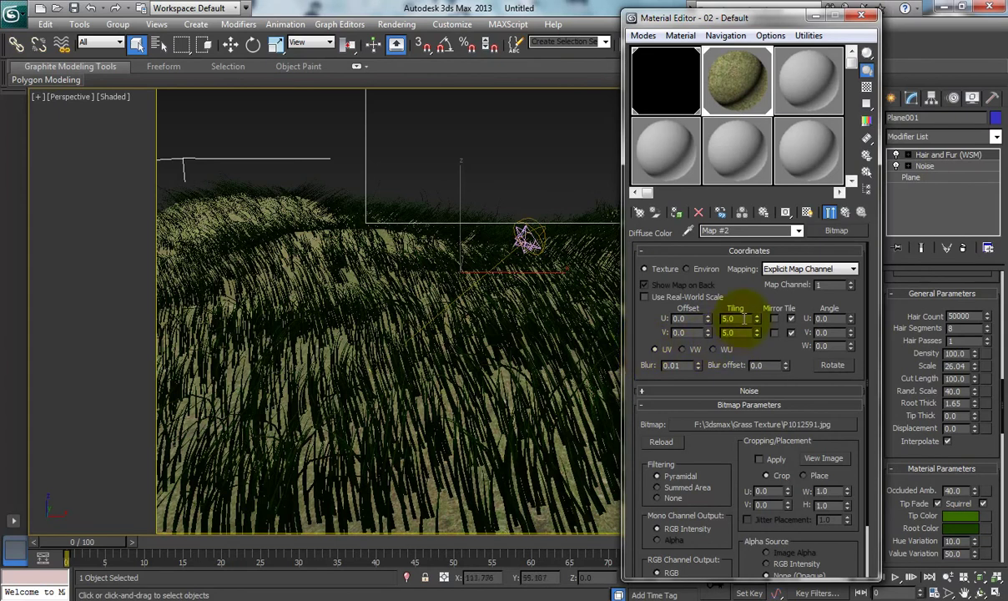
double_click(716, 318)
type("8")
double_click(728, 332)
type("8")
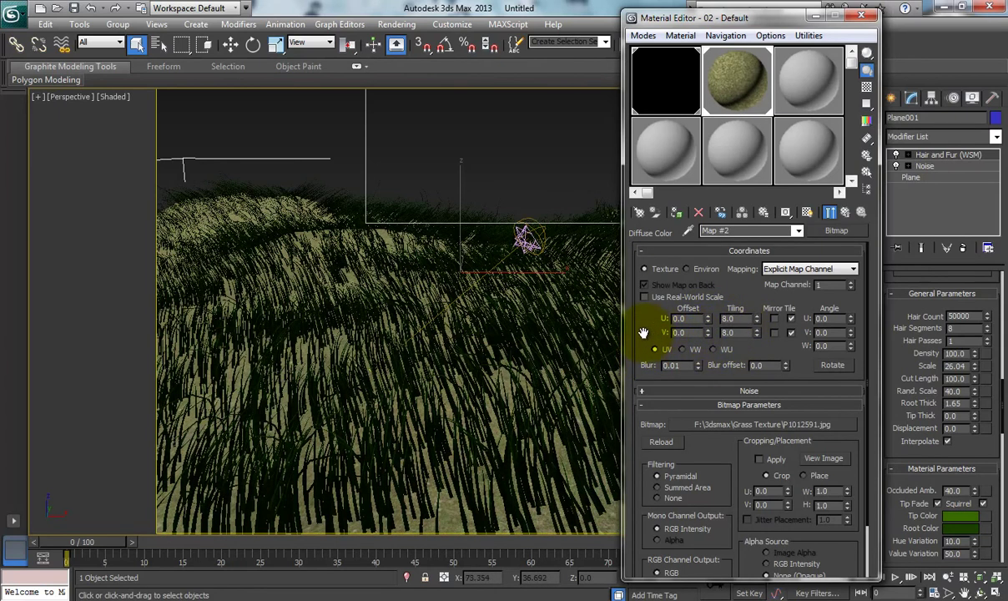
double_click(730, 319)
type("10")
key("Return")
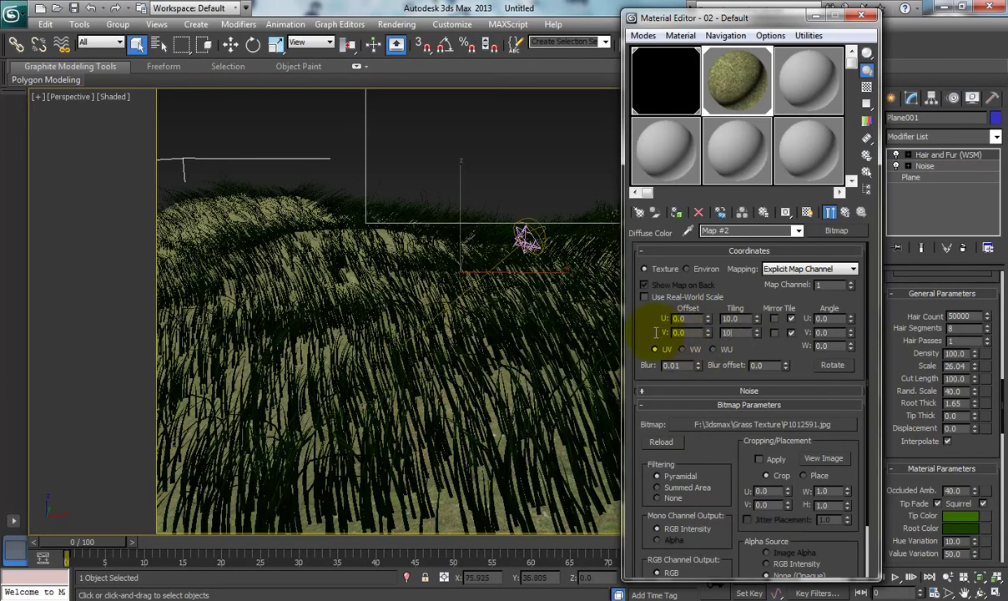
Widen the render region to the image's bottom, left and right edges.
left_click(860, 16)
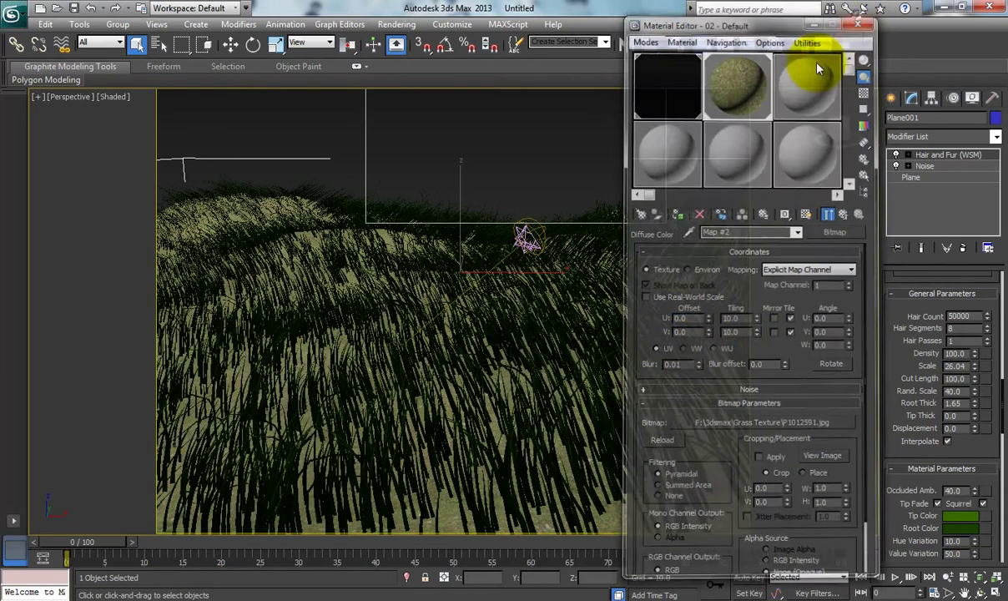
left_click(802, 48)
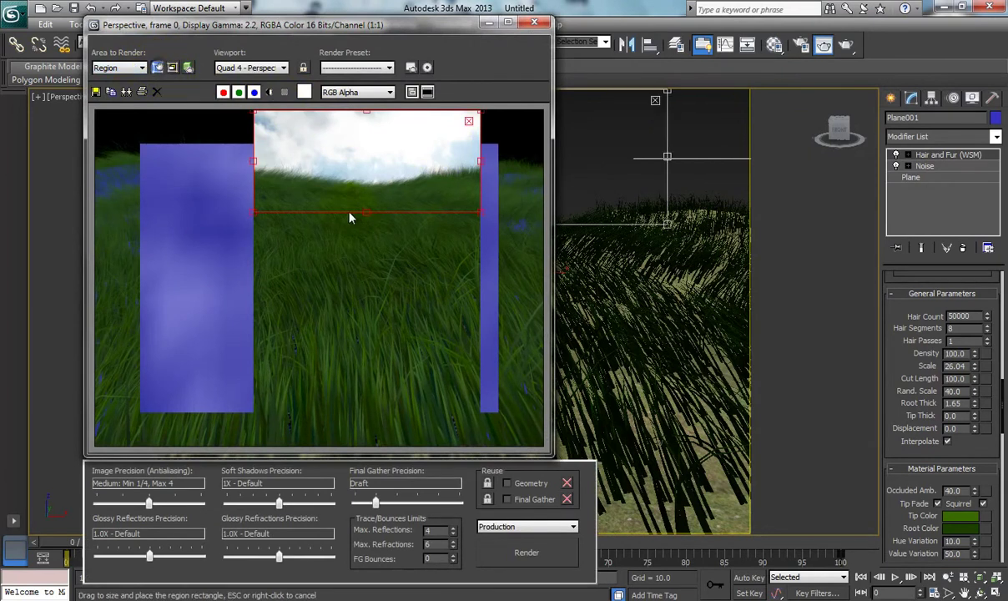
left_click_drag(350, 365, 321, 445)
left_click_drag(251, 277, 88, 282)
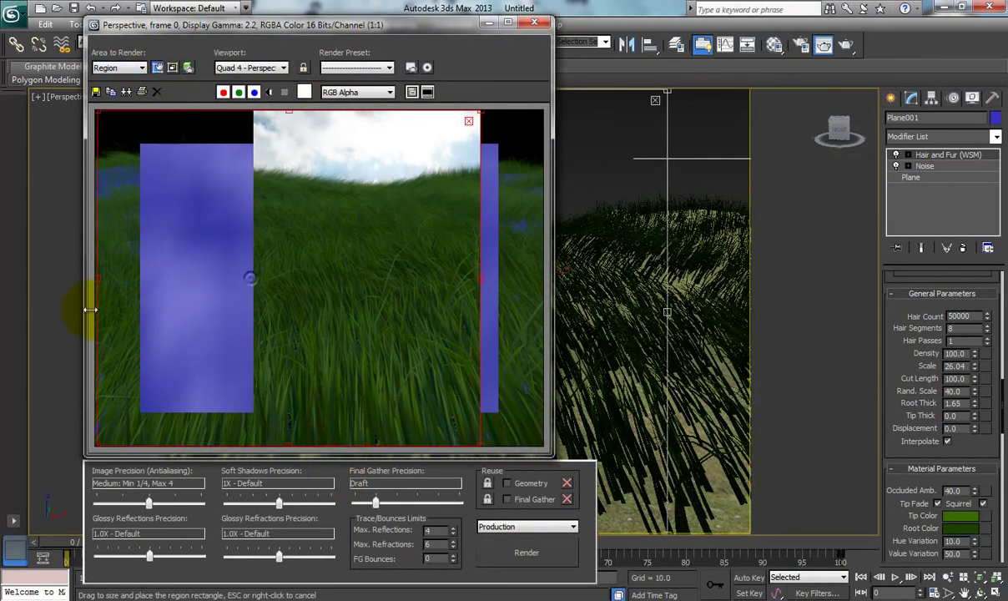
left_click_drag(481, 279, 543, 246)
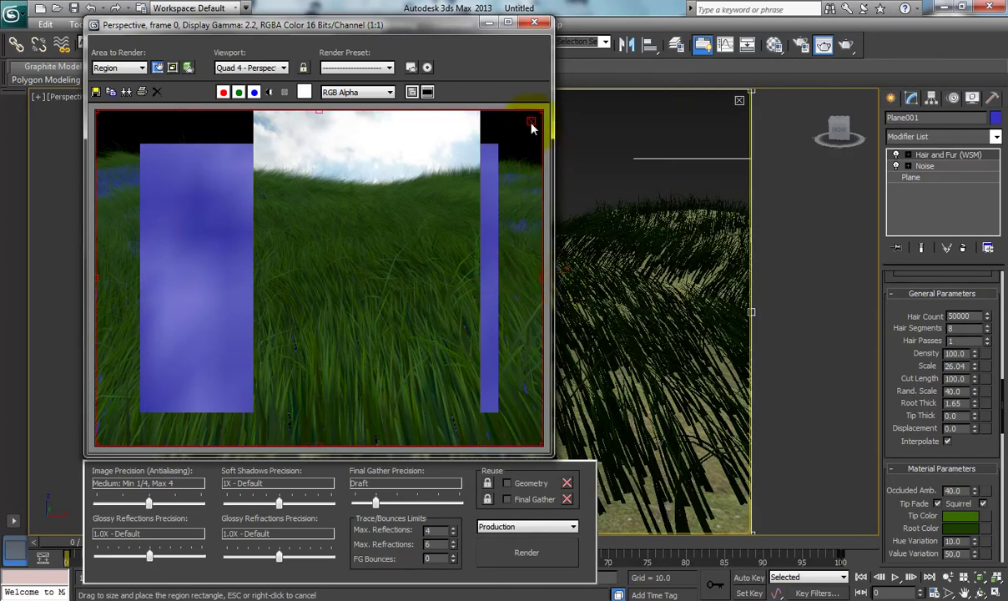
left_click(530, 124)
left_click(534, 23)
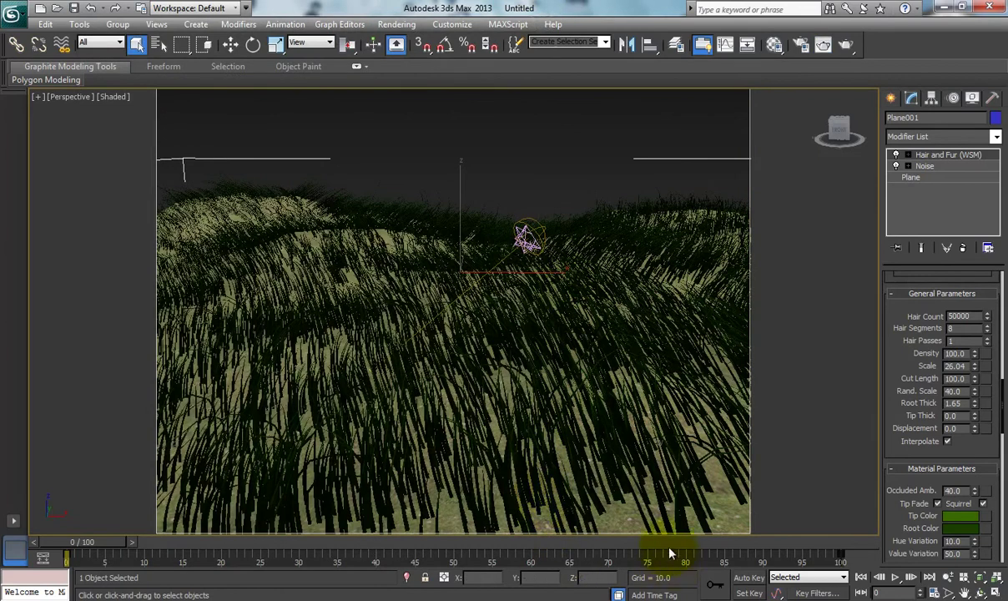
Run a production render limited to the sky strip above the hills.
left_click(844, 46)
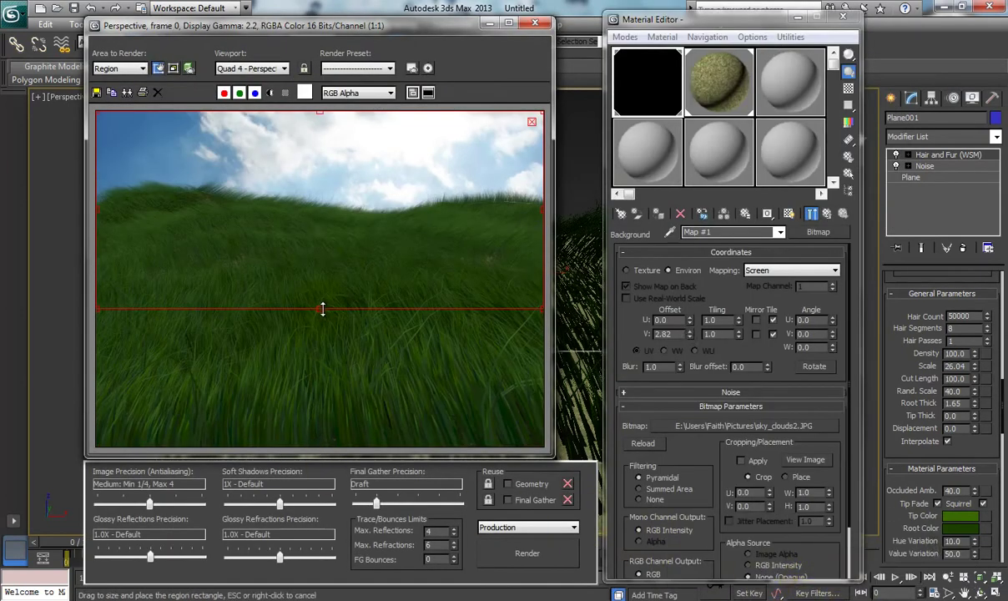
left_click_drag(322, 309, 338, 220)
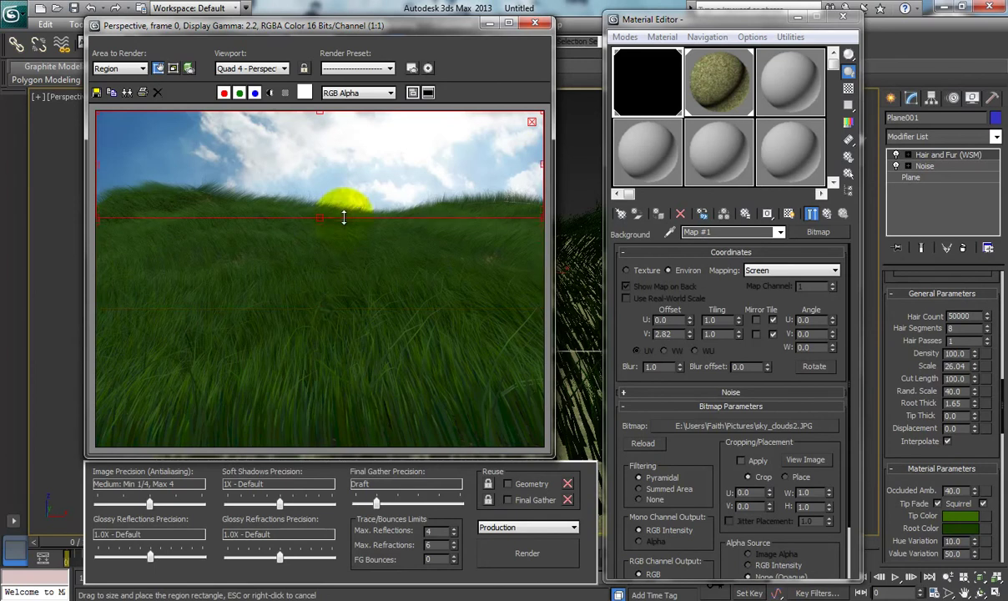
left_click(533, 123)
left_click(527, 553)
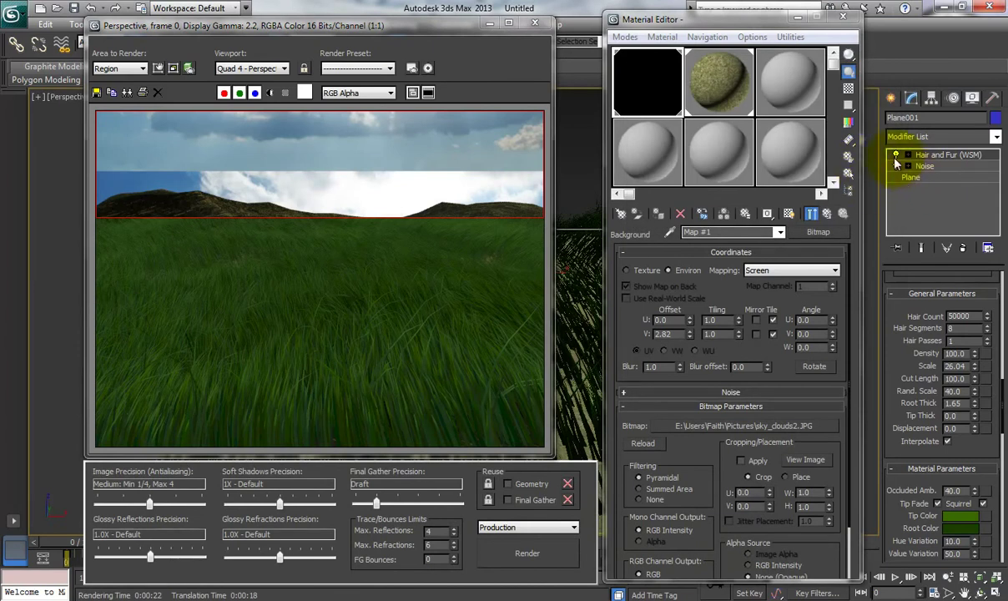
Turn off the Hair and Fur grass and test-render the sky with V offset 2.0.
left_click(895, 155)
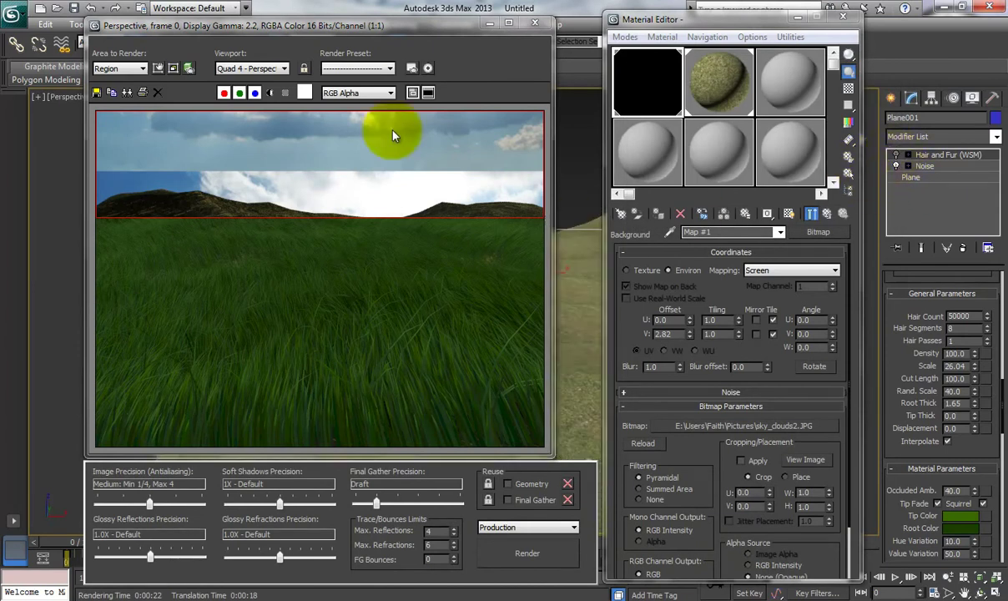
left_click(527, 553)
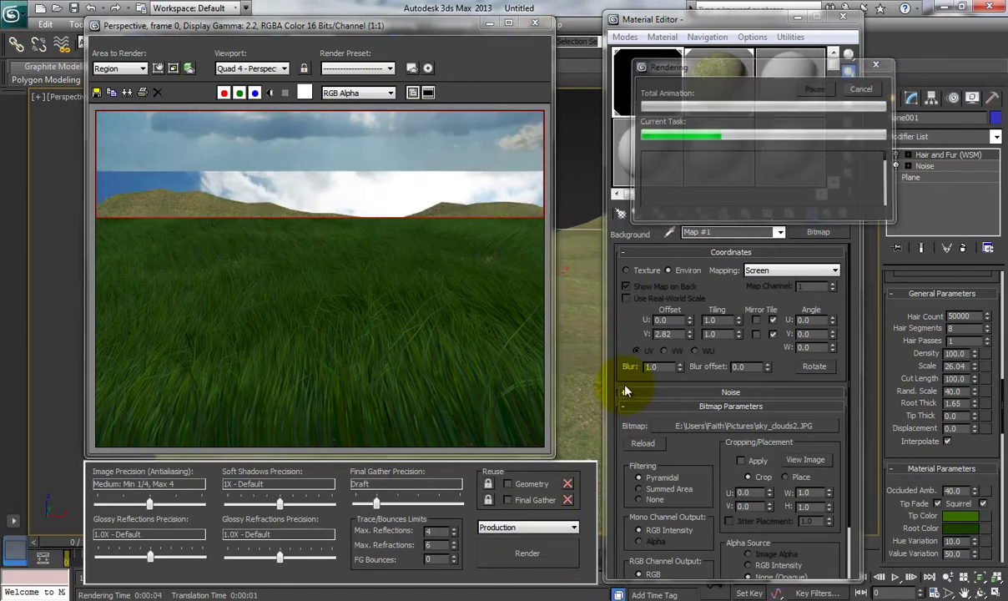
left_click_drag(680, 338, 657, 334)
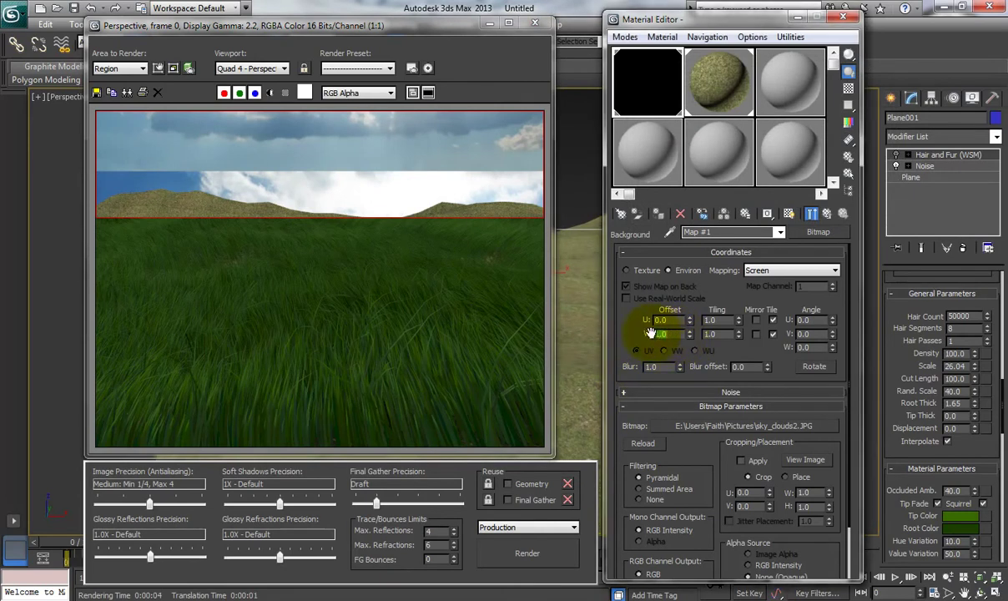
left_click(526, 553)
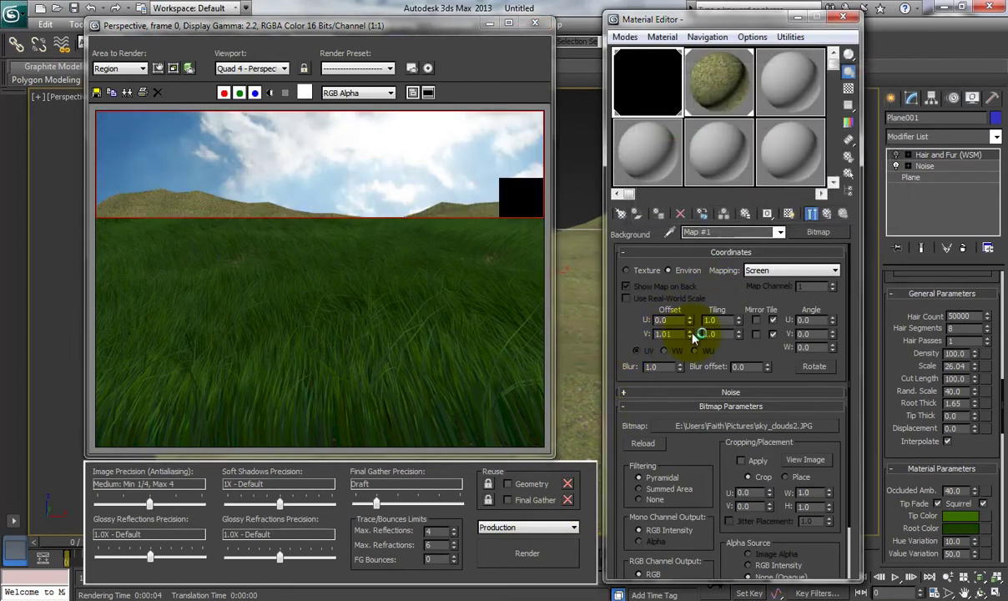
left_click_drag(689, 333, 692, 334)
left_click(555, 561)
type("2")
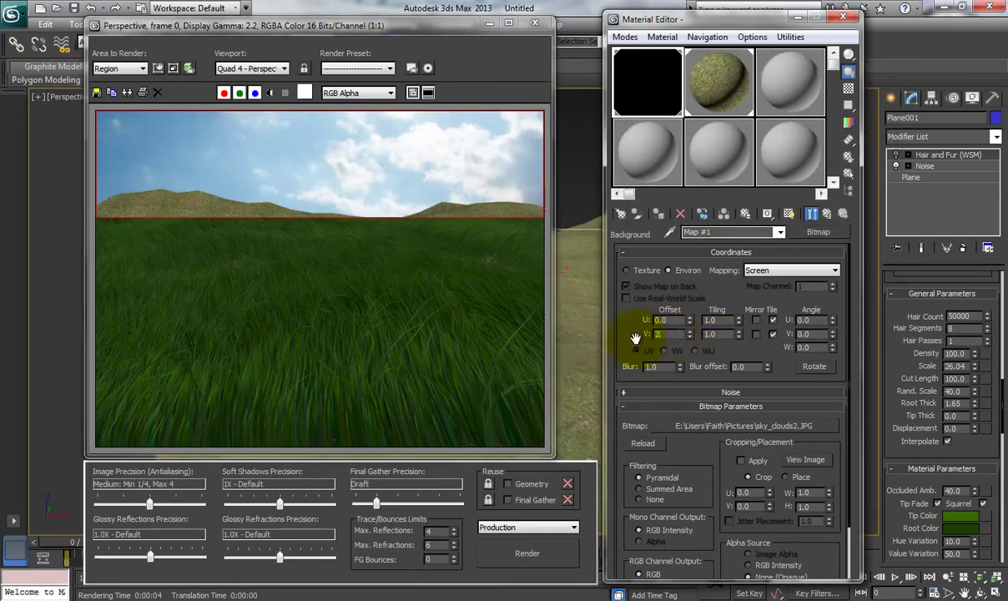
left_click(528, 552)
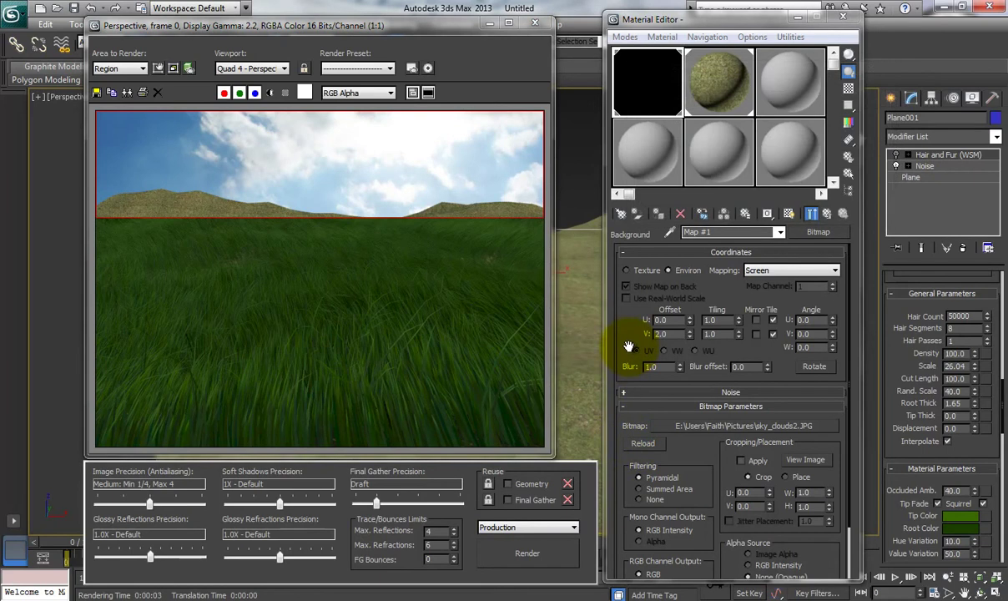
Settle the sky's V offset at 2.68 with test renders, then extend the region over the hills.
left_click_drag(691, 335, 693, 313)
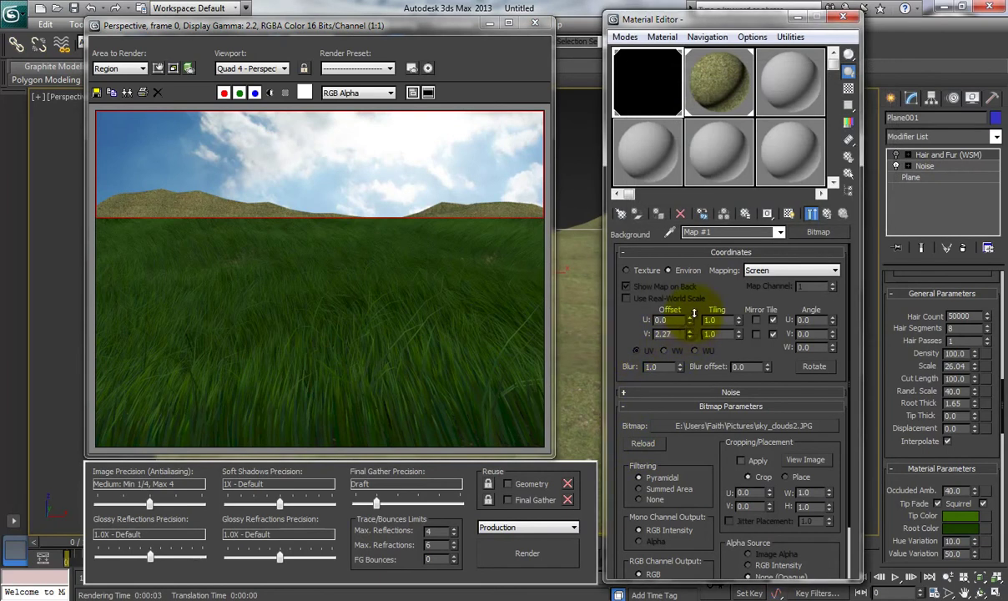
left_click(542, 551)
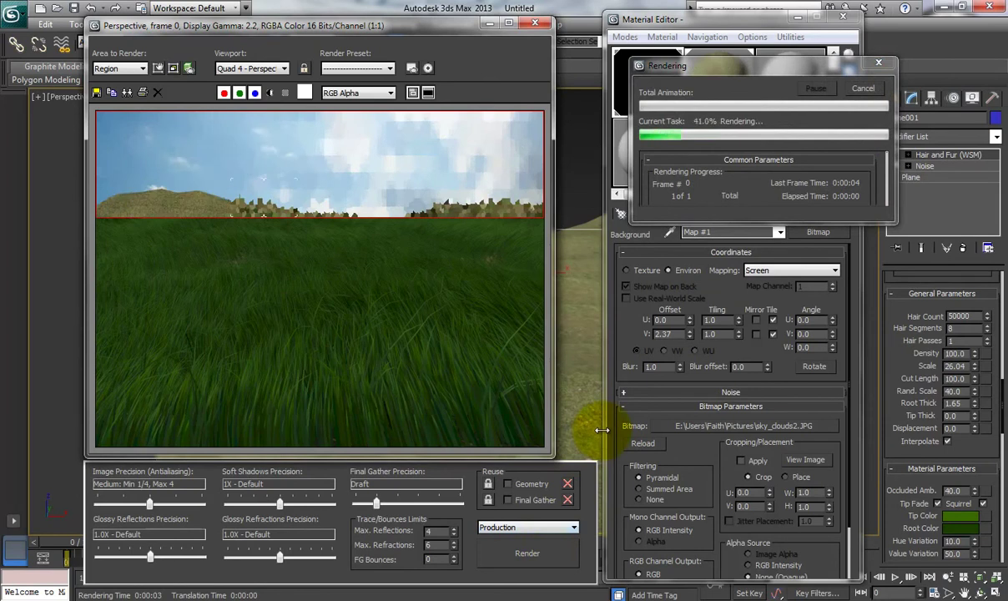
left_click(689, 337)
left_click_drag(689, 337, 689, 321)
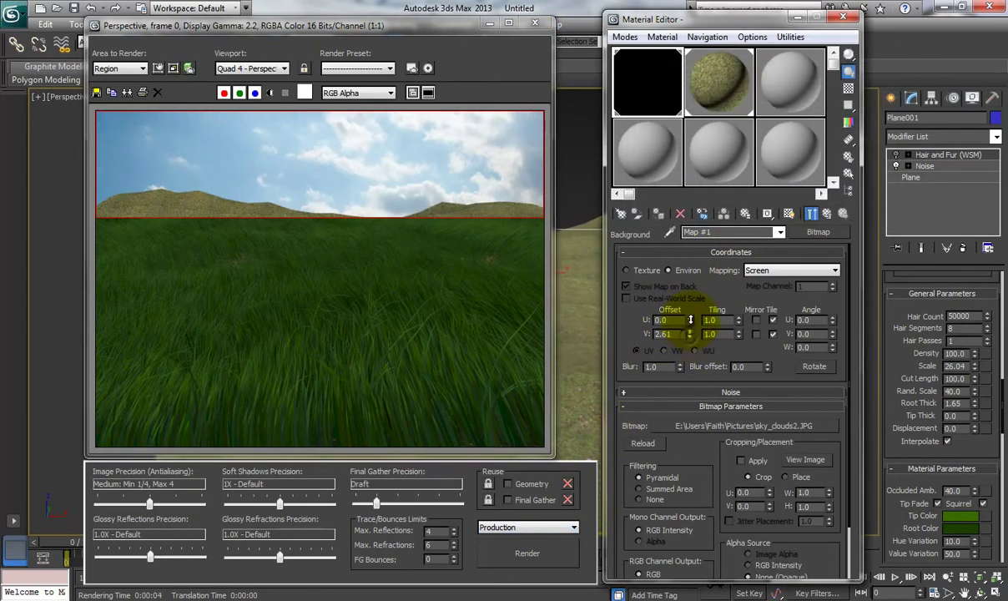
left_click(551, 552)
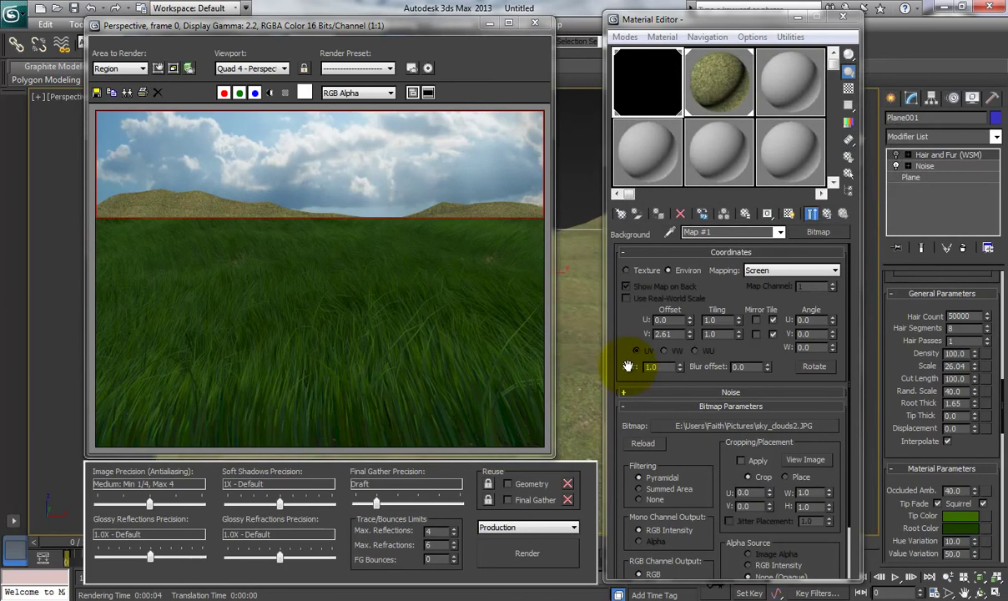
left_click(690, 332)
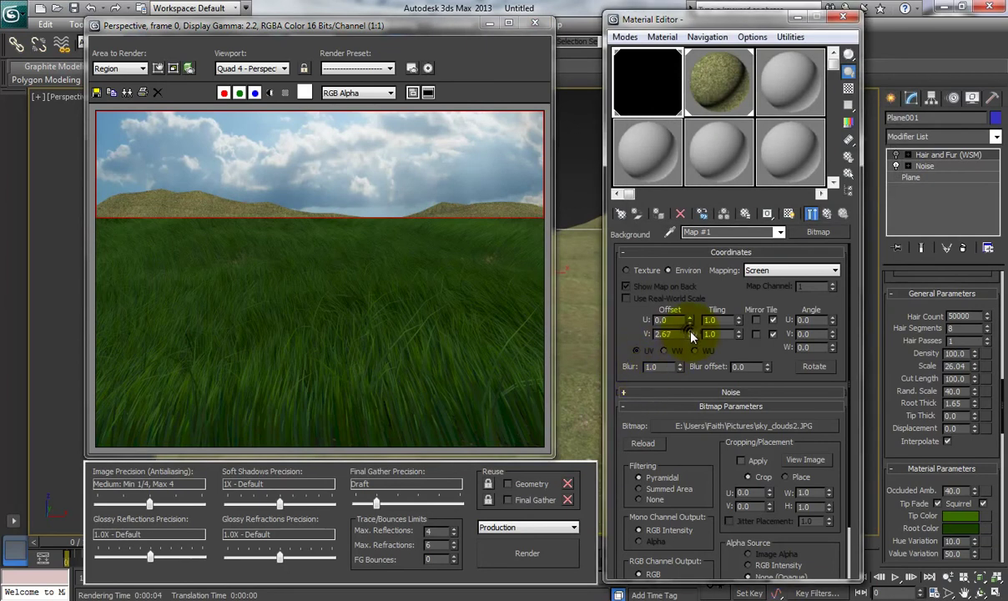
left_click_drag(691, 335, 691, 330)
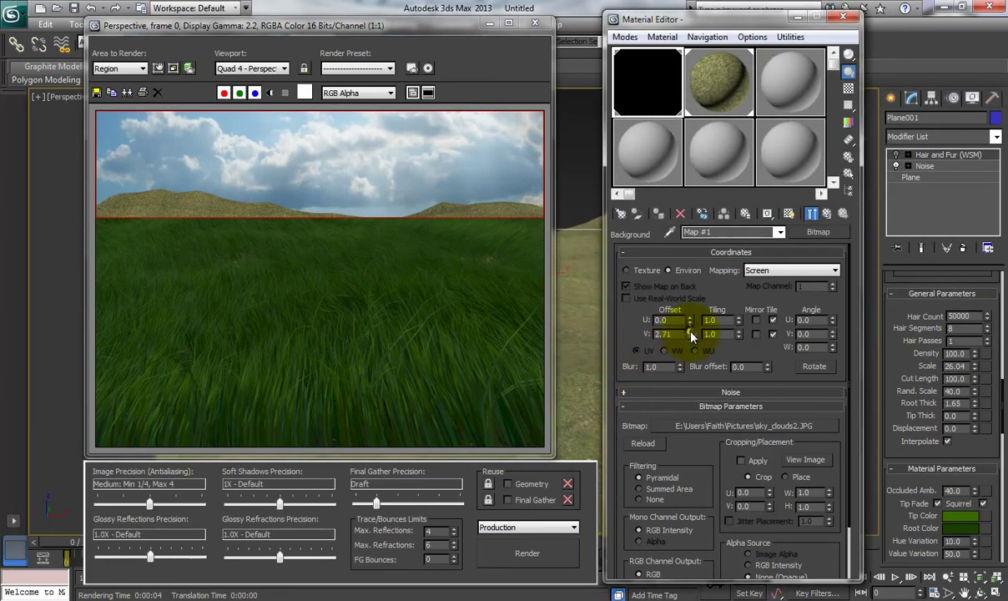
left_click(539, 553)
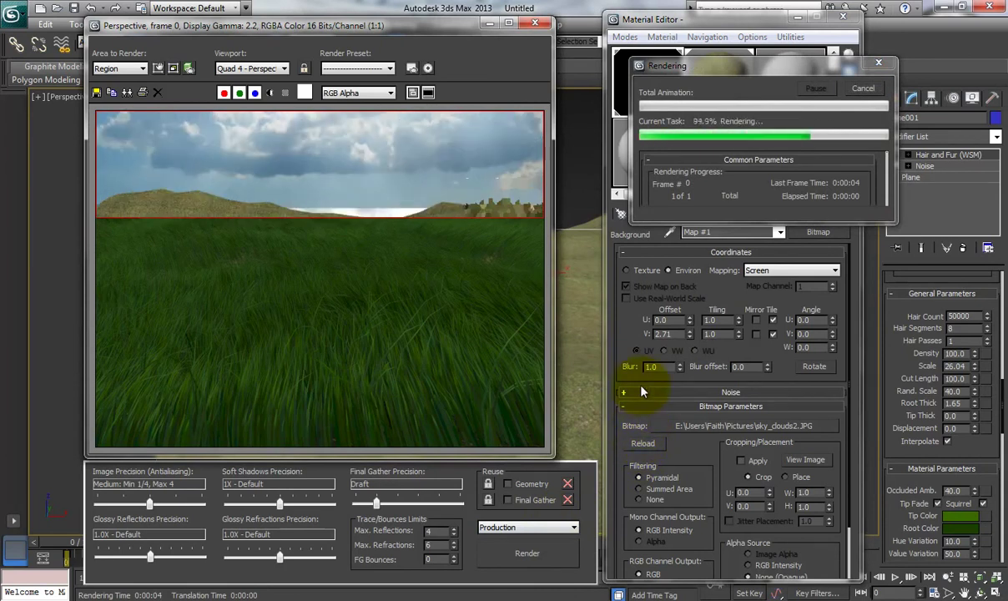
left_click(690, 337)
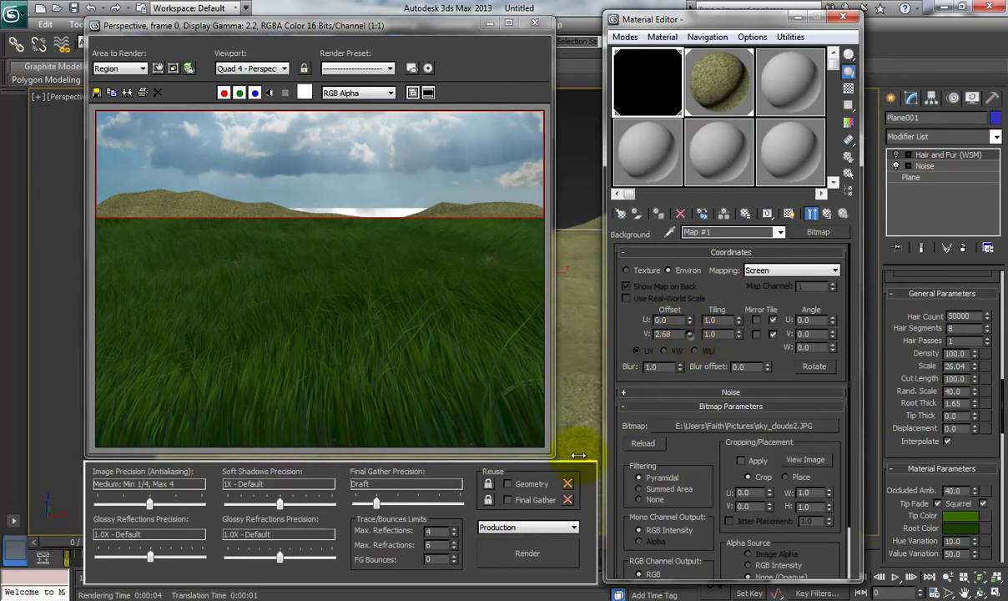
left_click(528, 552)
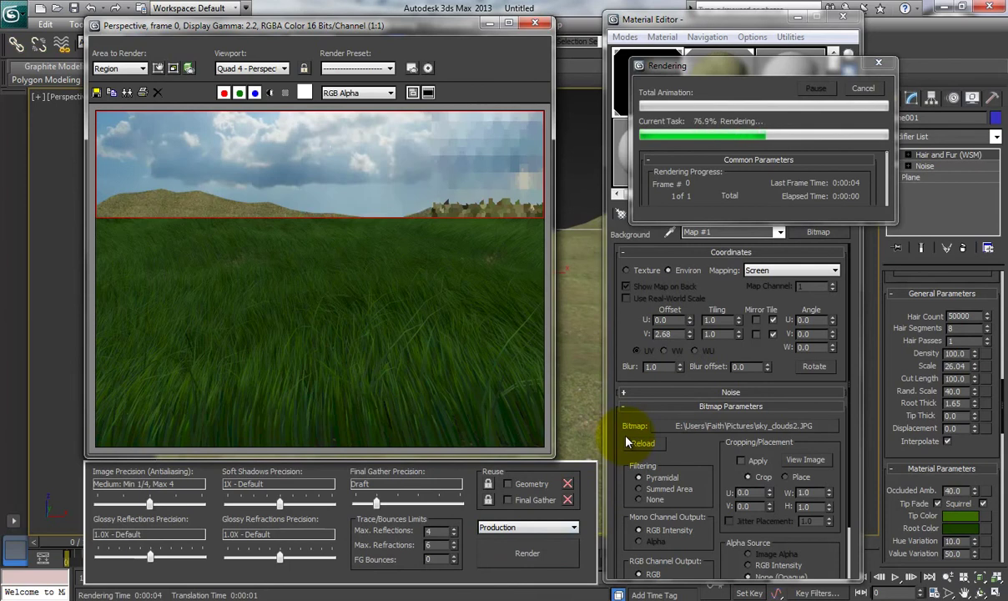
left_click(160, 67)
left_click_drag(322, 215, 321, 264)
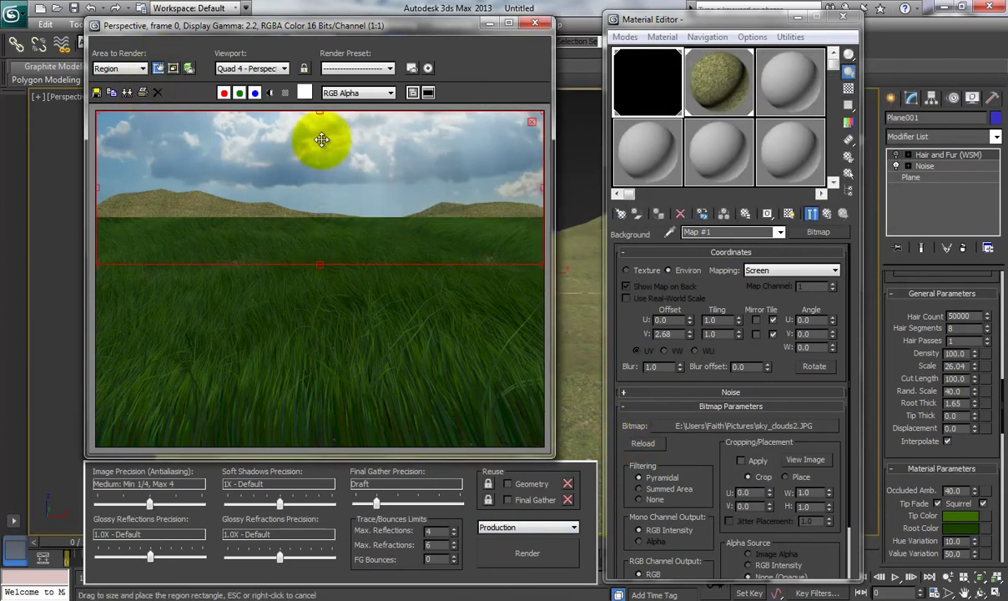
Render the region enlarged over the hills, then close the rendered image window.
left_click(530, 122)
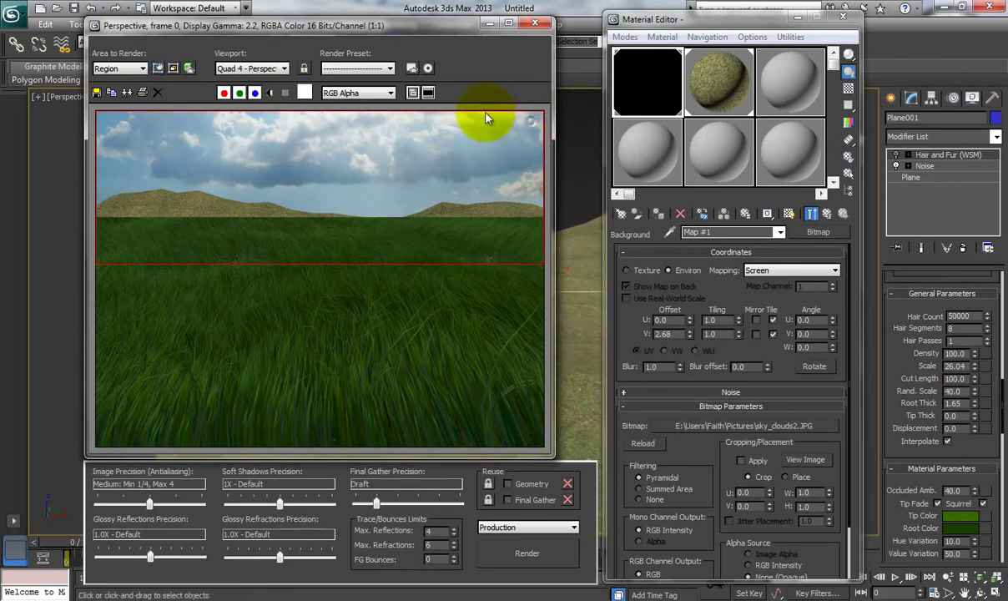
left_click(543, 558)
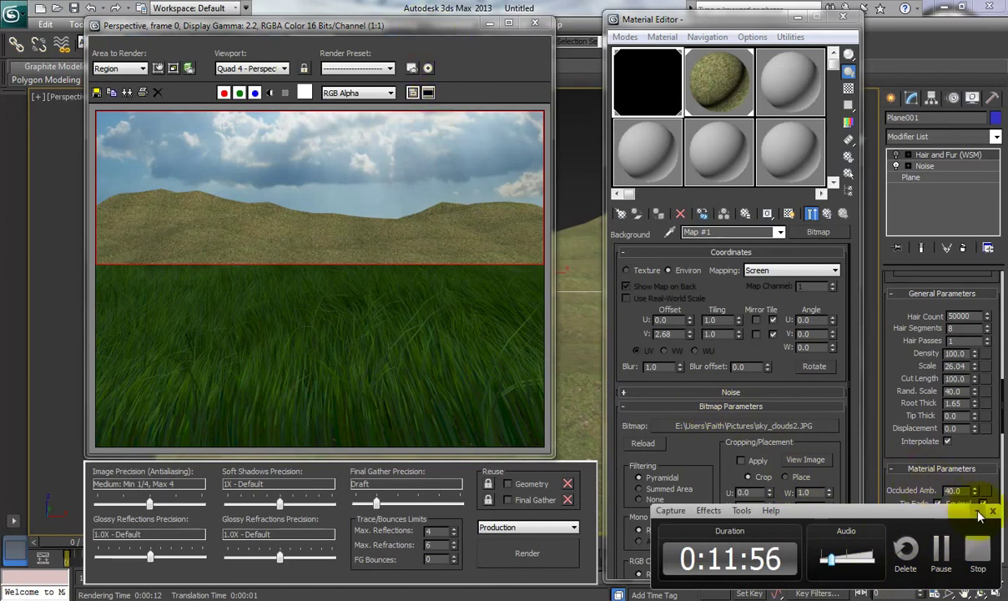
mouse_move(410, 29)
left_mouse_down()
mouse_move(425, 24)
mouse_move(397, 34)
left_mouse_up()
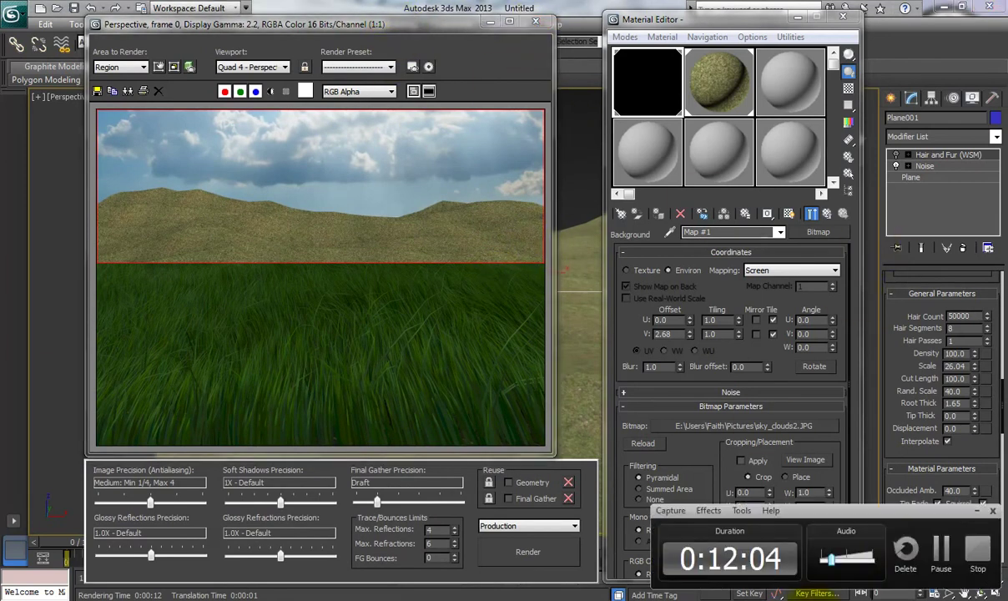
left_click(535, 22)
Select Daylight001 and set its mr Sun multiplier to 1.5.
left_click(994, 578)
left_click(994, 577)
left_click(524, 238)
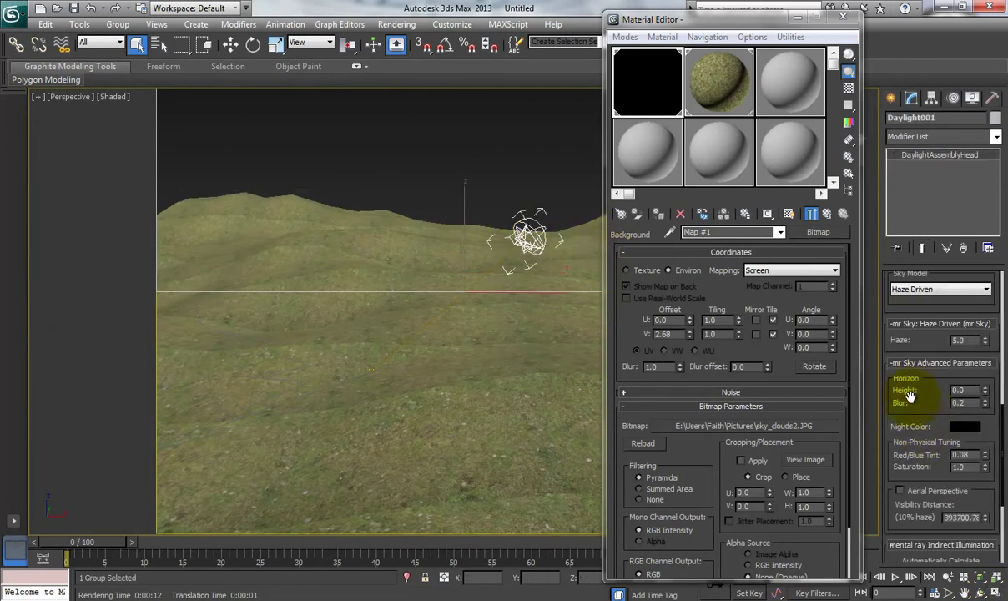
scroll(936, 405, "up", 1)
scroll(929, 427, "up", 3)
scroll(941, 462, "up", 1)
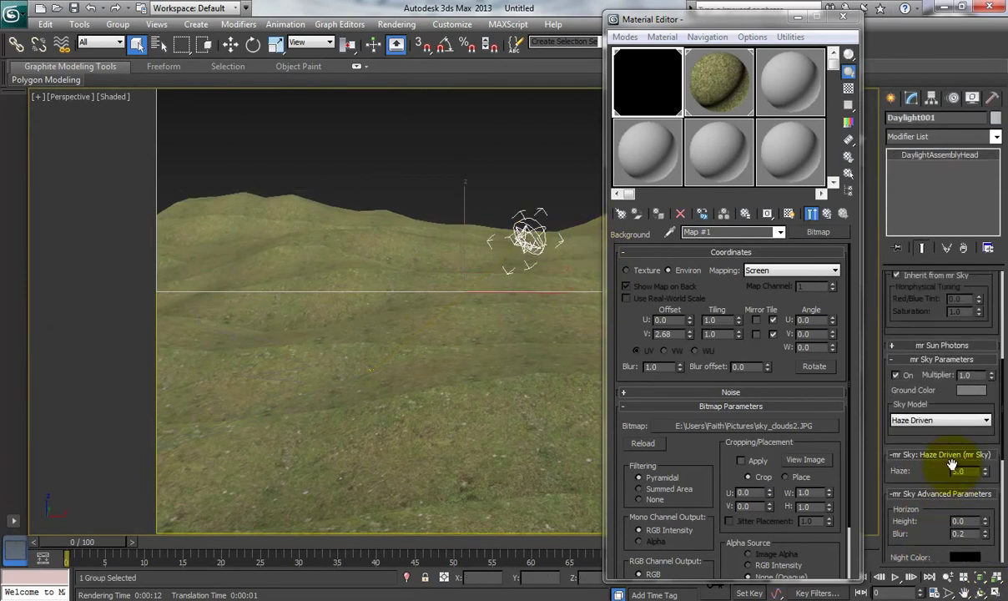
scroll(949, 475, "up", 1)
scroll(911, 480, "up", 1)
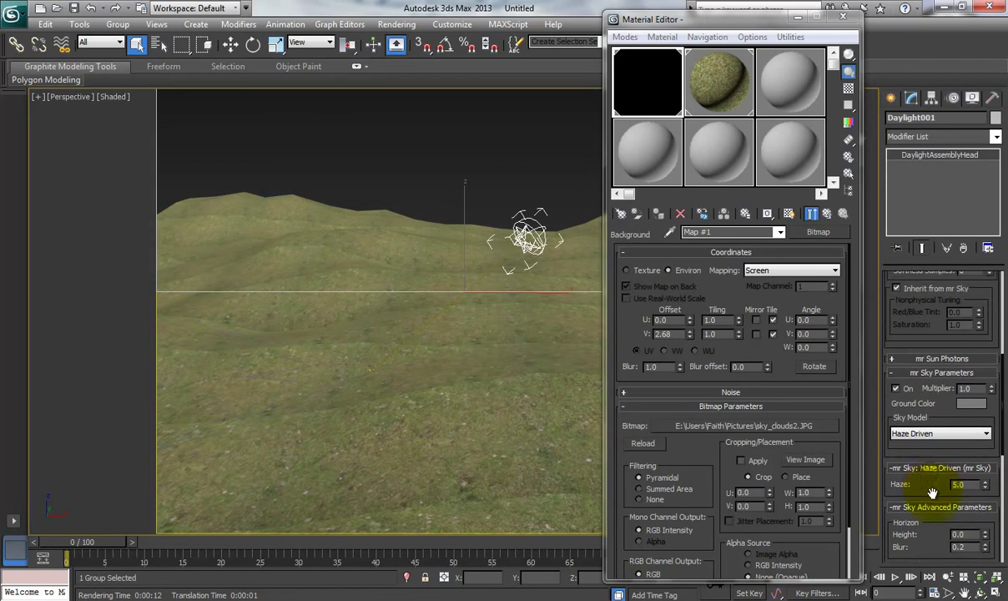
scroll(911, 482, "up", 1)
scroll(927, 434, "up", 1)
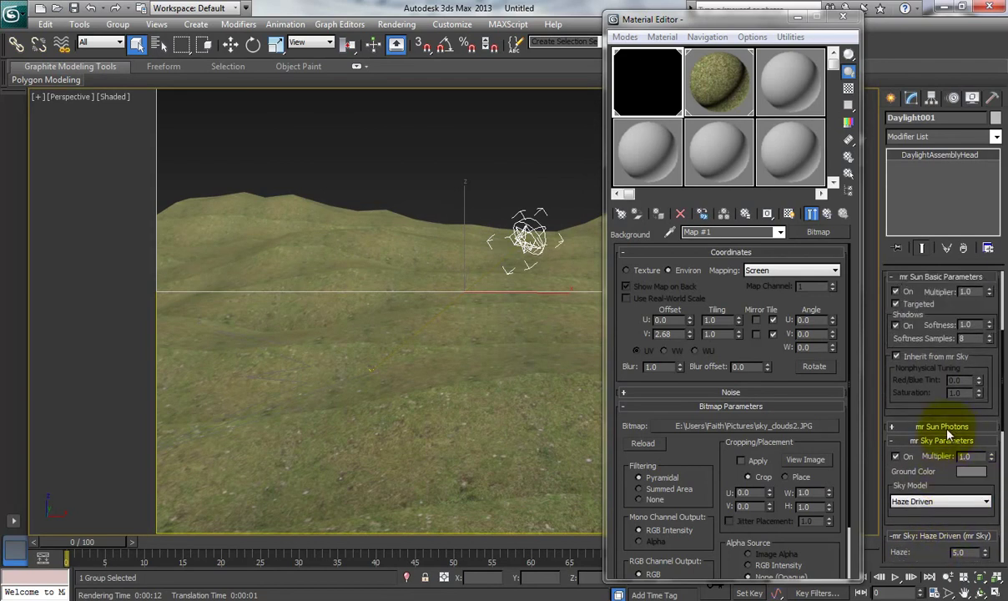
scroll(959, 380, "up", 1)
scroll(974, 380, "up", 1)
type("1.5")
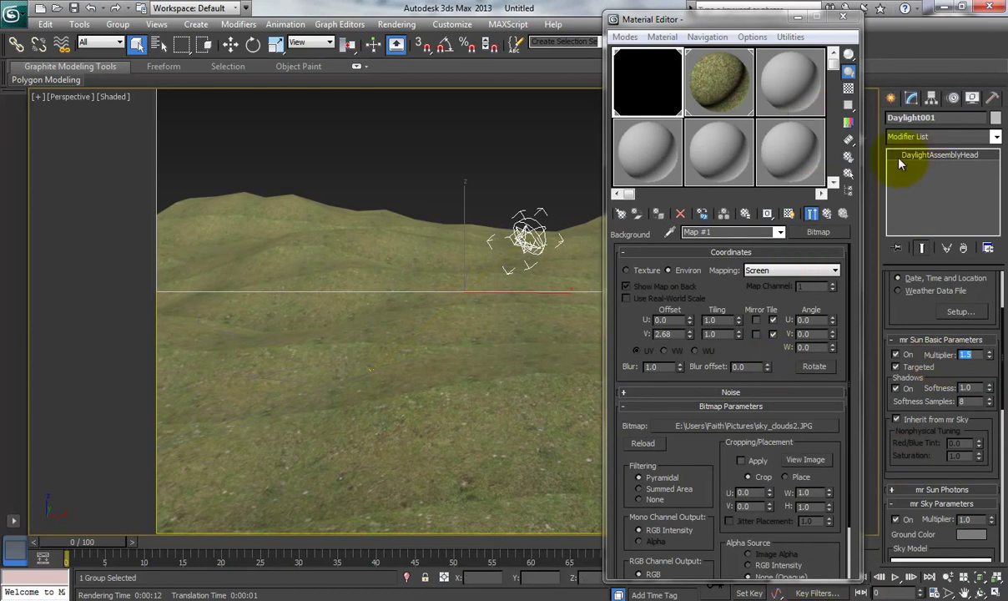
Select the grass plane and switch its Hair and Fur modifier back on.
left_click(477, 350)
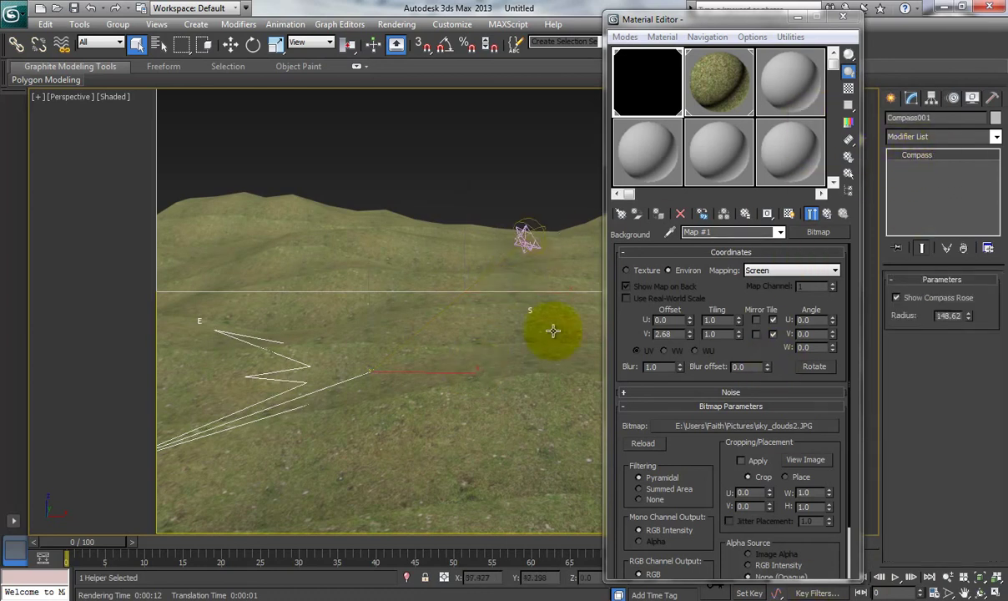
left_click(374, 228)
left_click(896, 155)
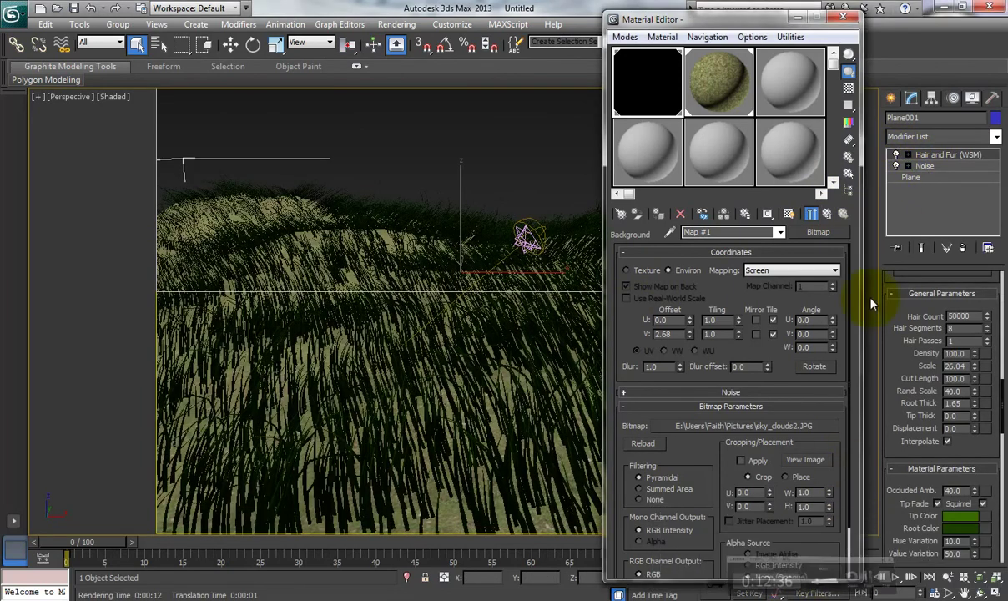
Extend the render region to the image bottom and render the full frame of grassy hills.
left_click(845, 18)
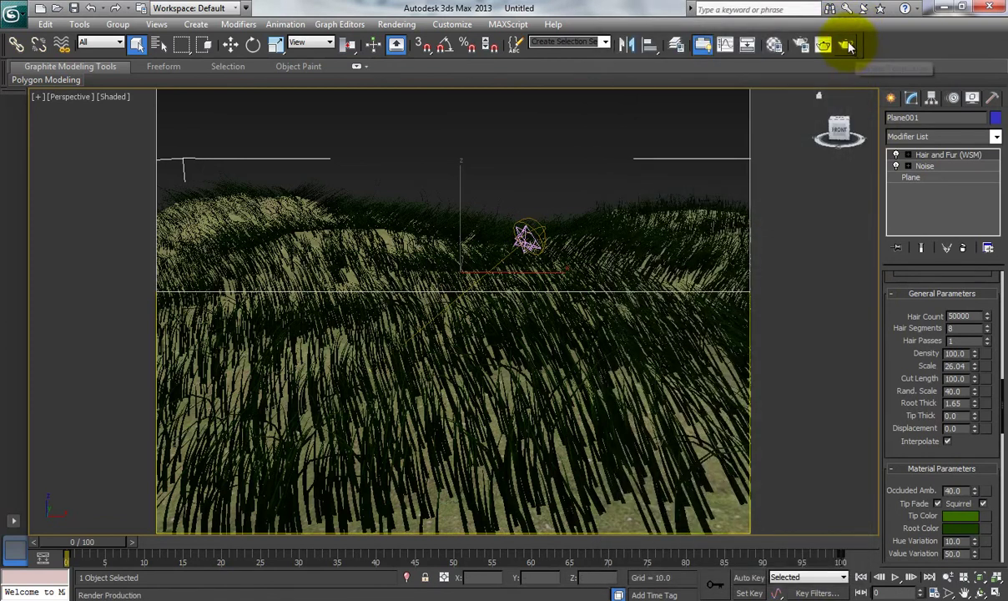
key("shift+q")
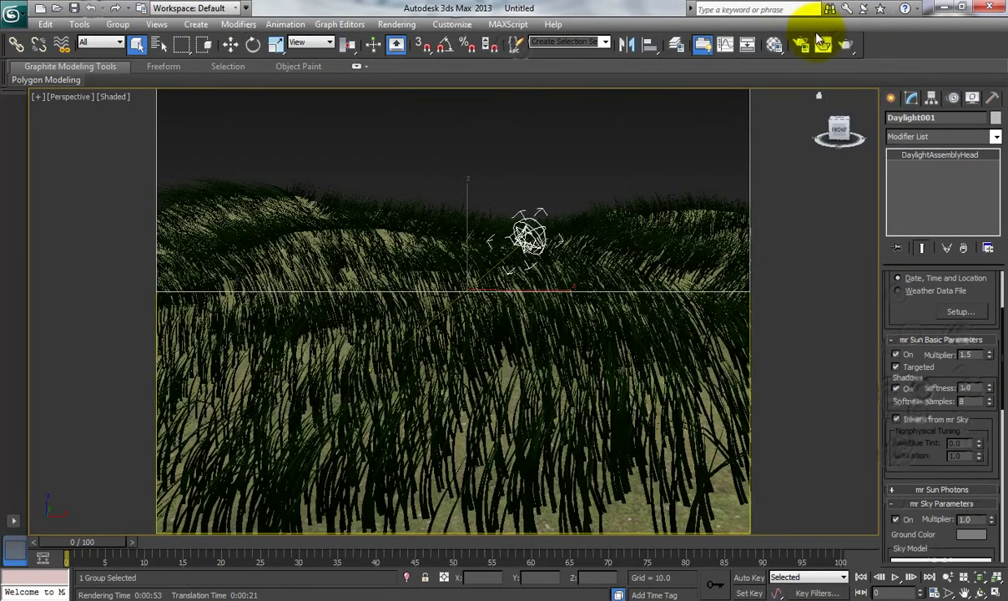
left_click(822, 47)
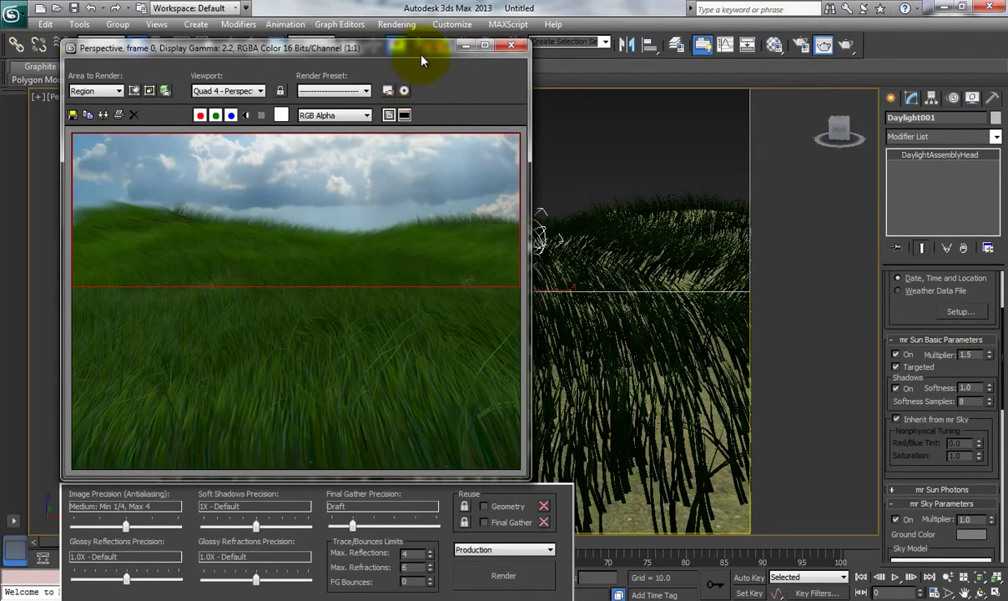
left_click_drag(421, 57, 404, 38)
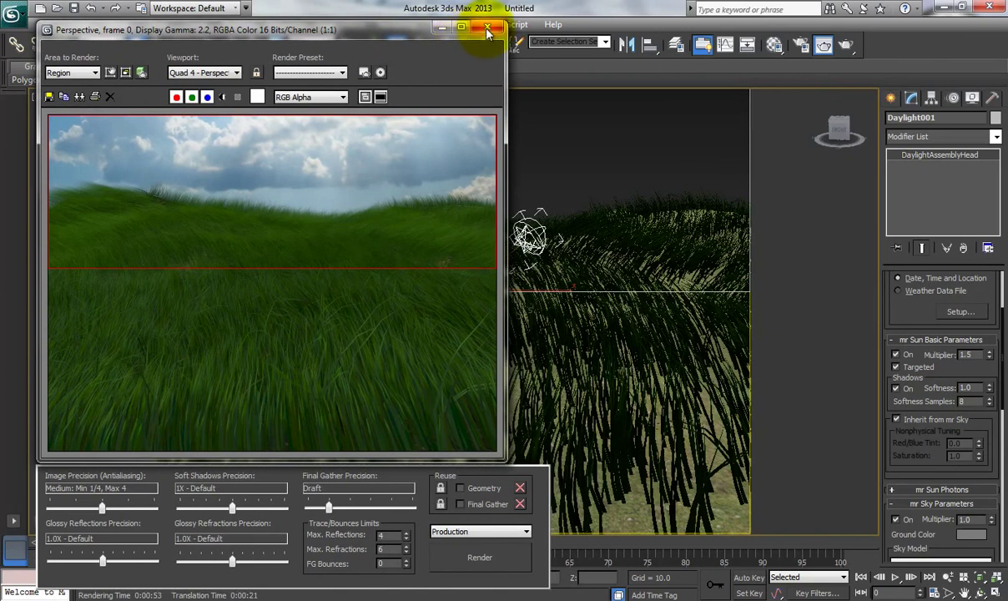
left_click(489, 31)
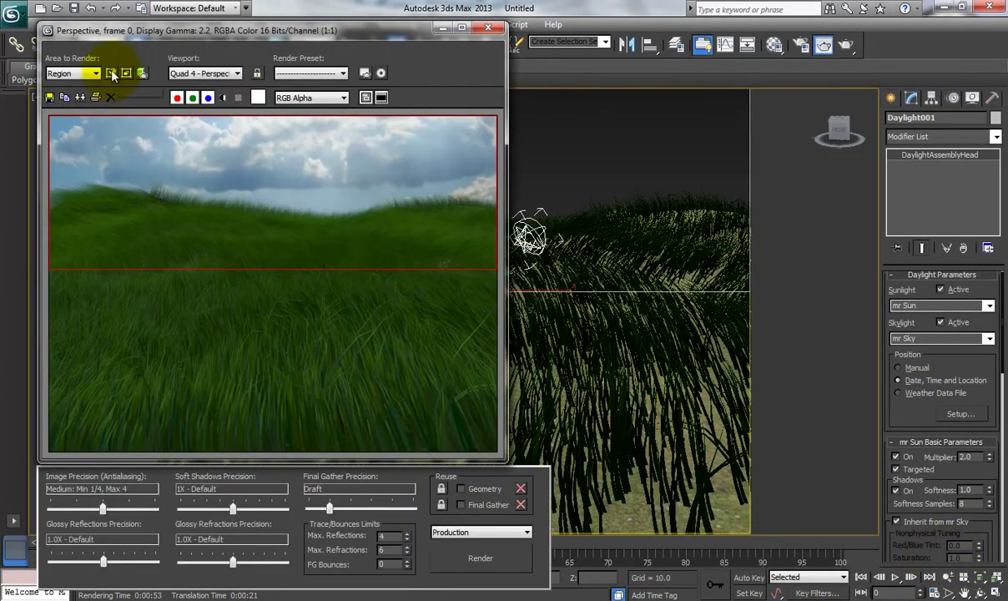
left_click(112, 73)
left_click_drag(276, 271, 258, 450)
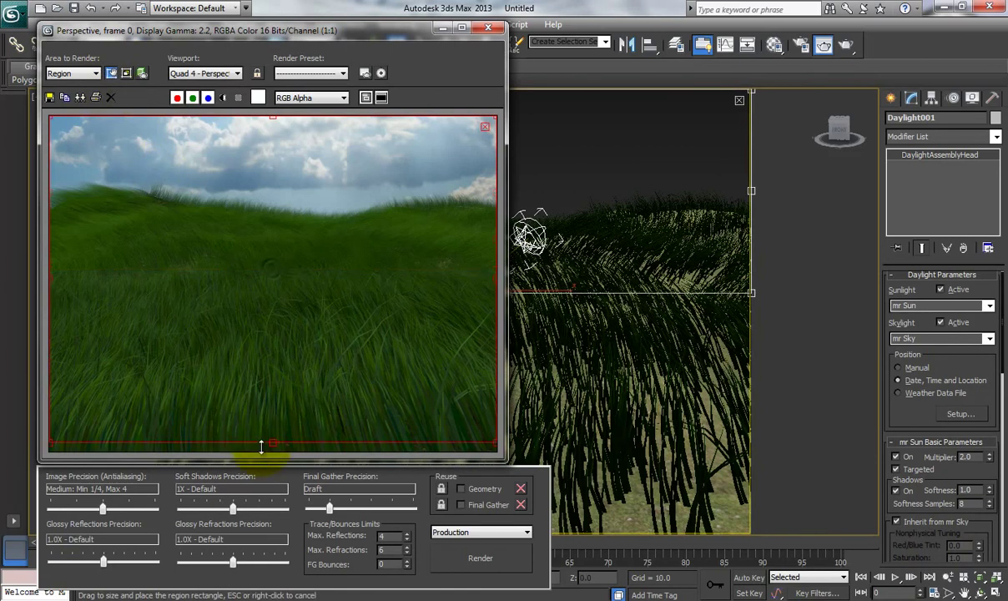
left_click(485, 127)
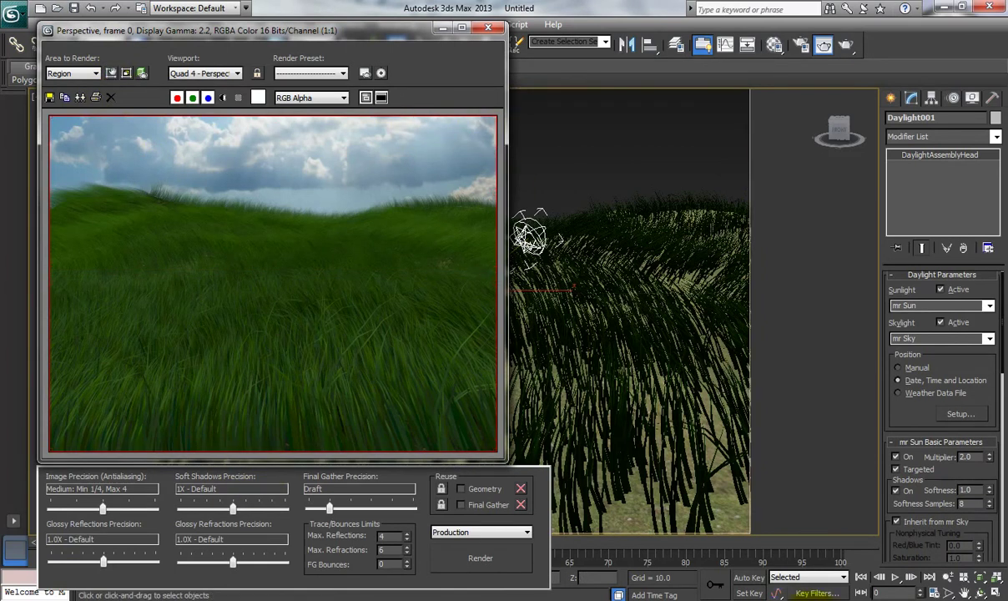
left_click(481, 557)
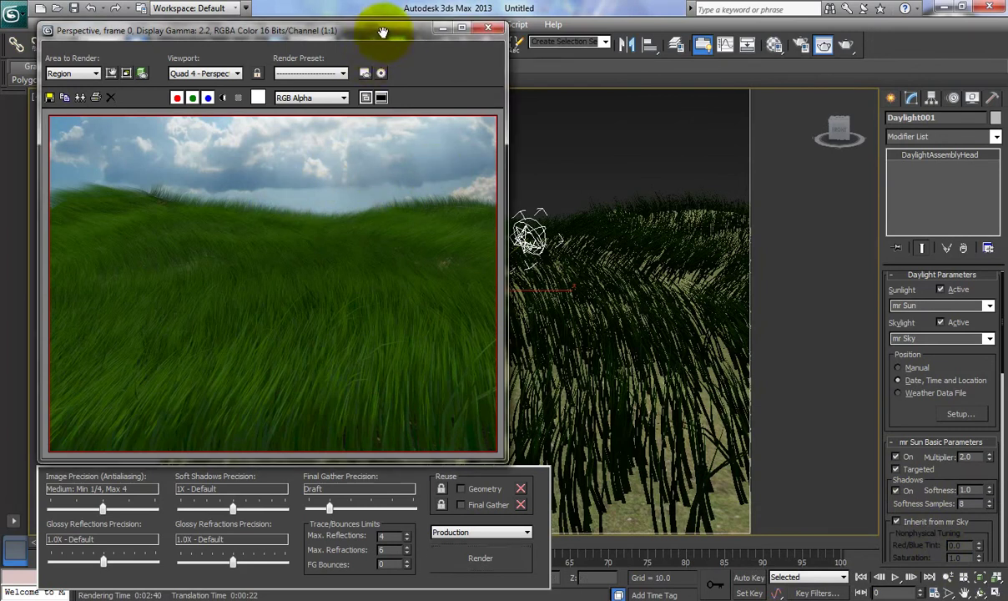
left_click_drag(394, 29, 415, 27)
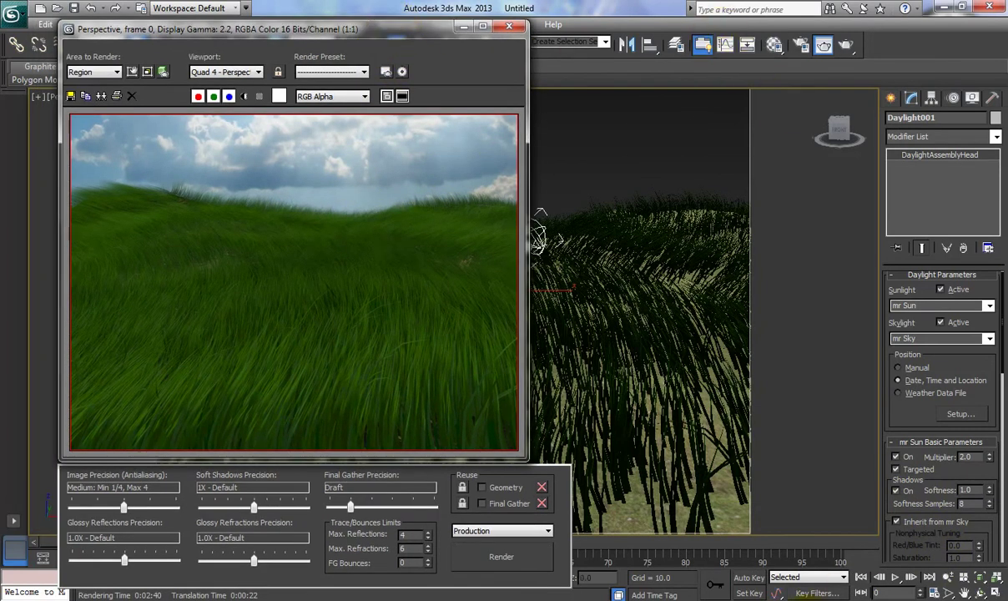